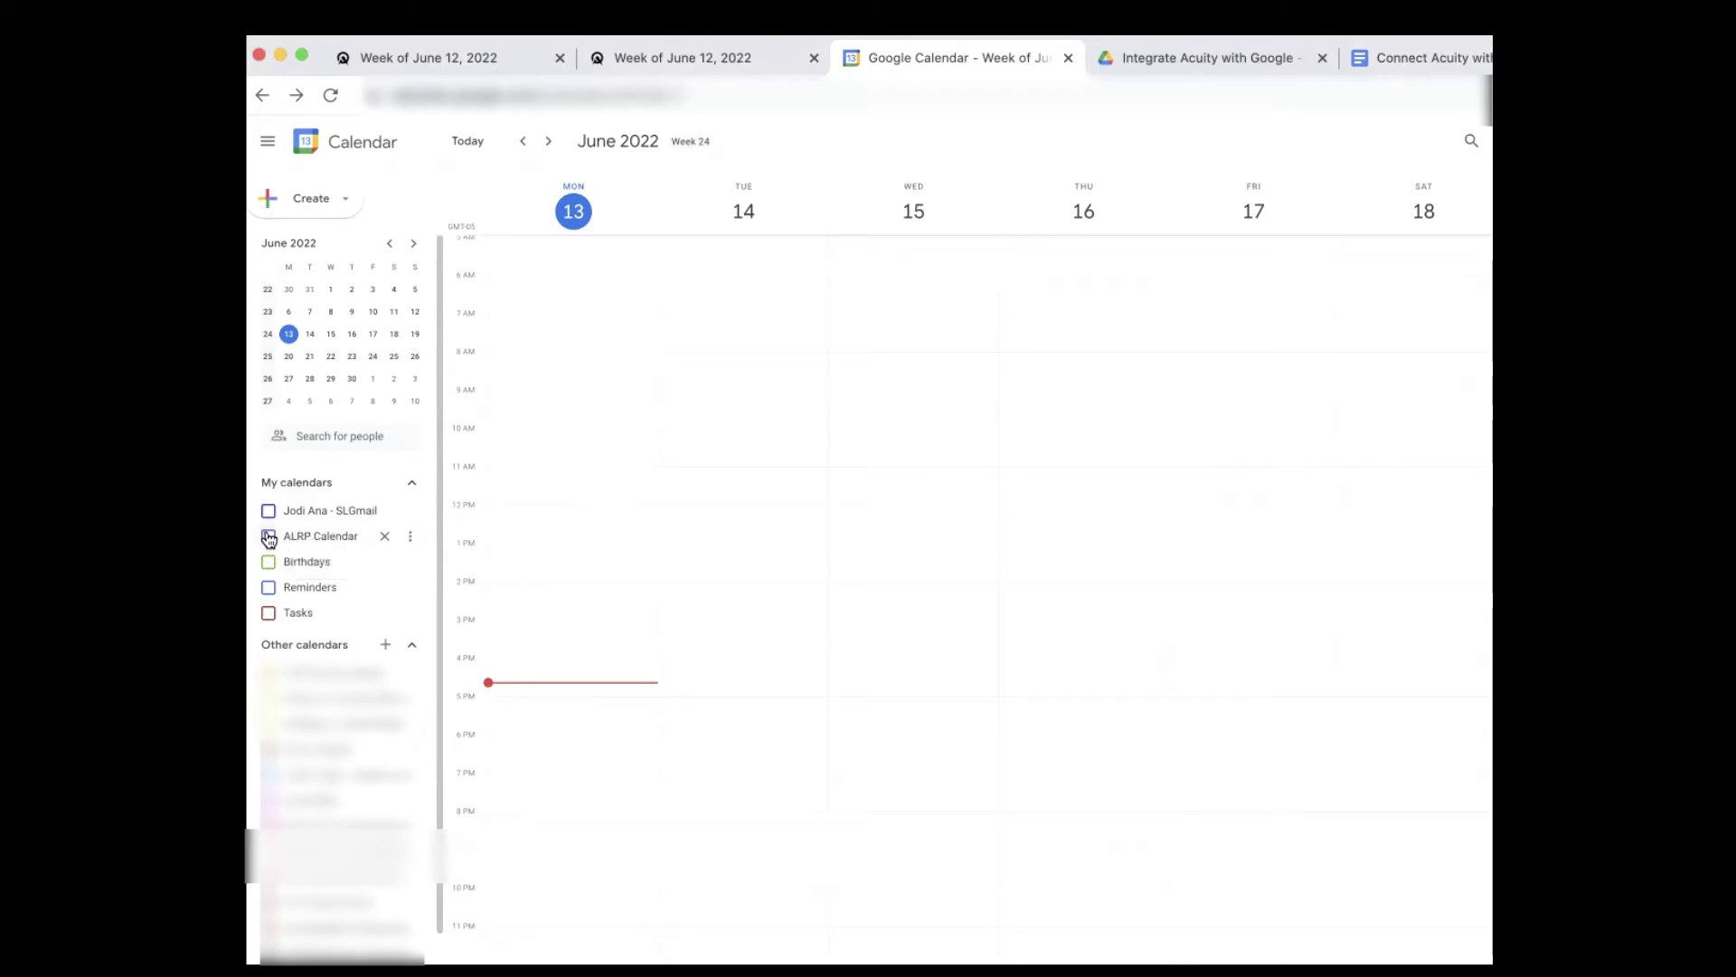
Step: Show the ALRP and personal SLGmail calendars in Google Calendar and compare their week of June 12, 2022 with the Acuity schedule
click(269, 537)
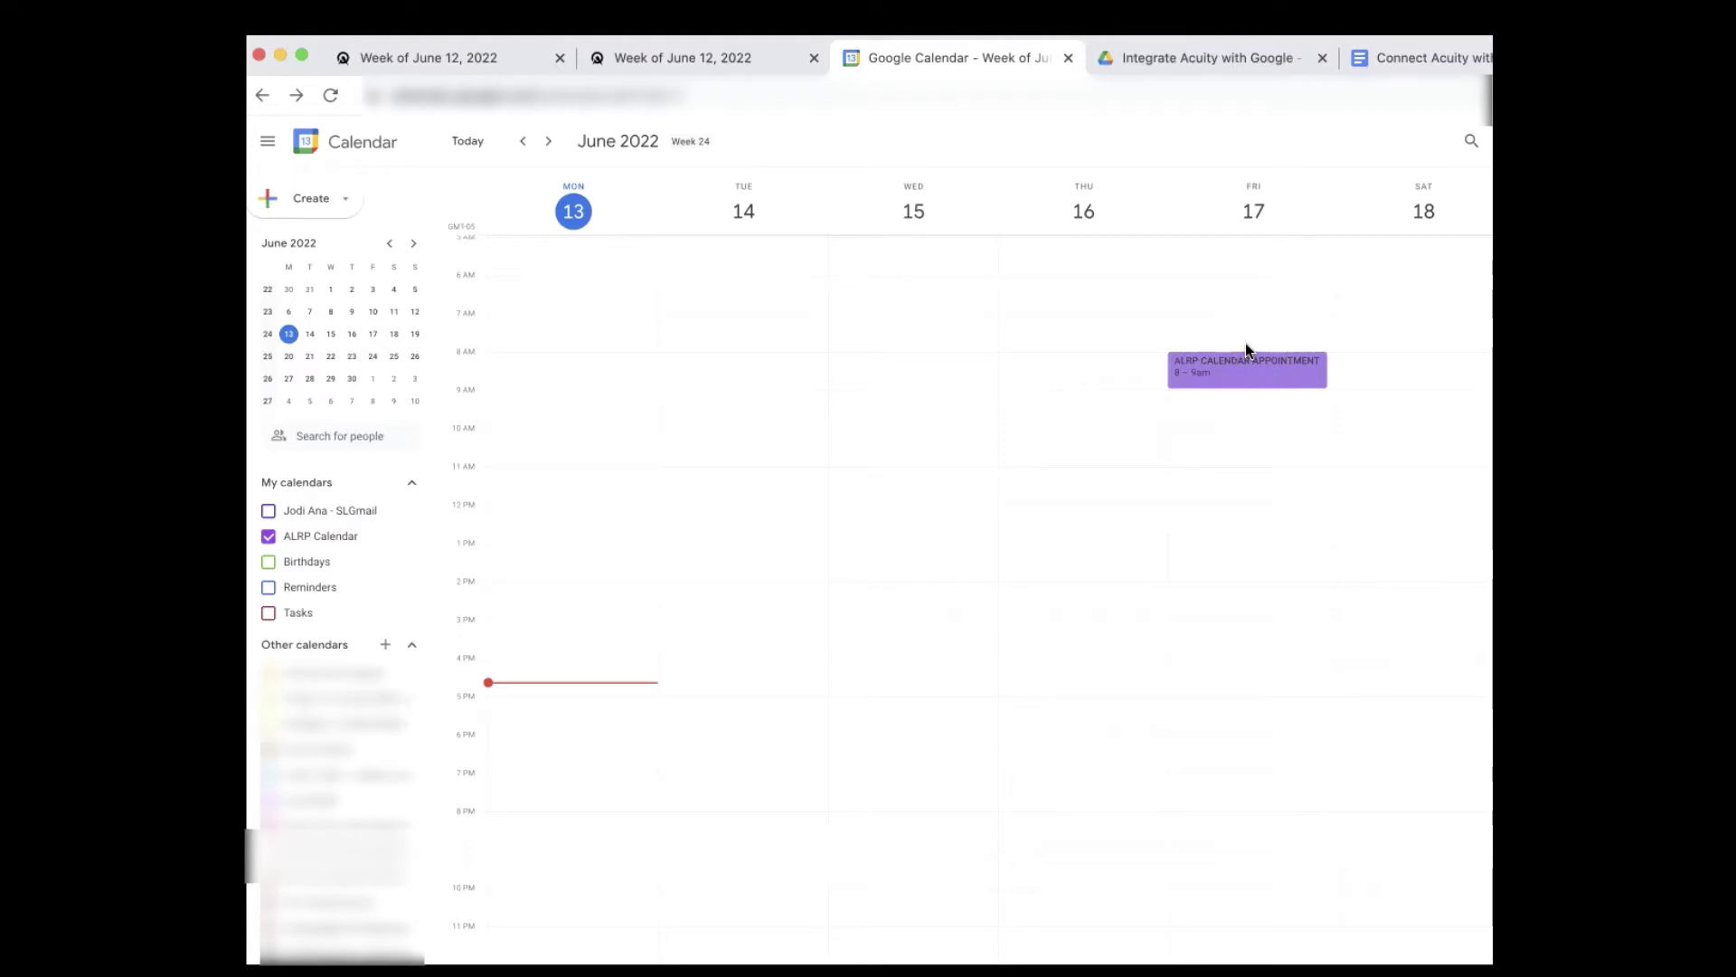
click(269, 512)
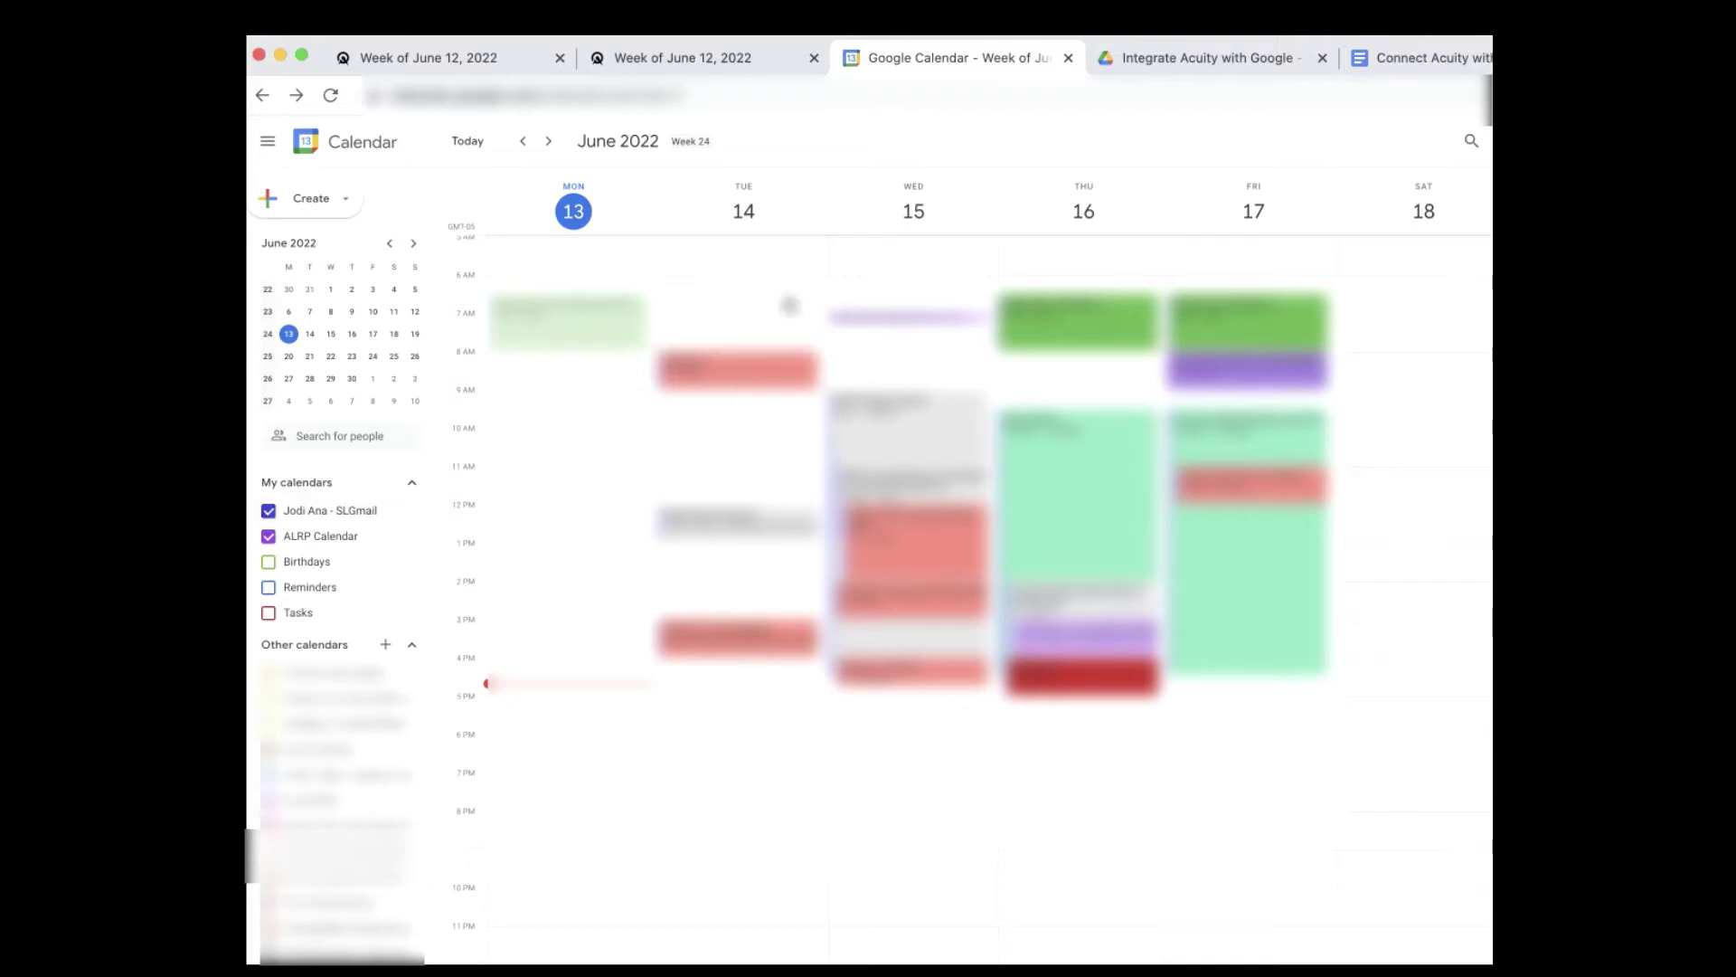
click(656, 58)
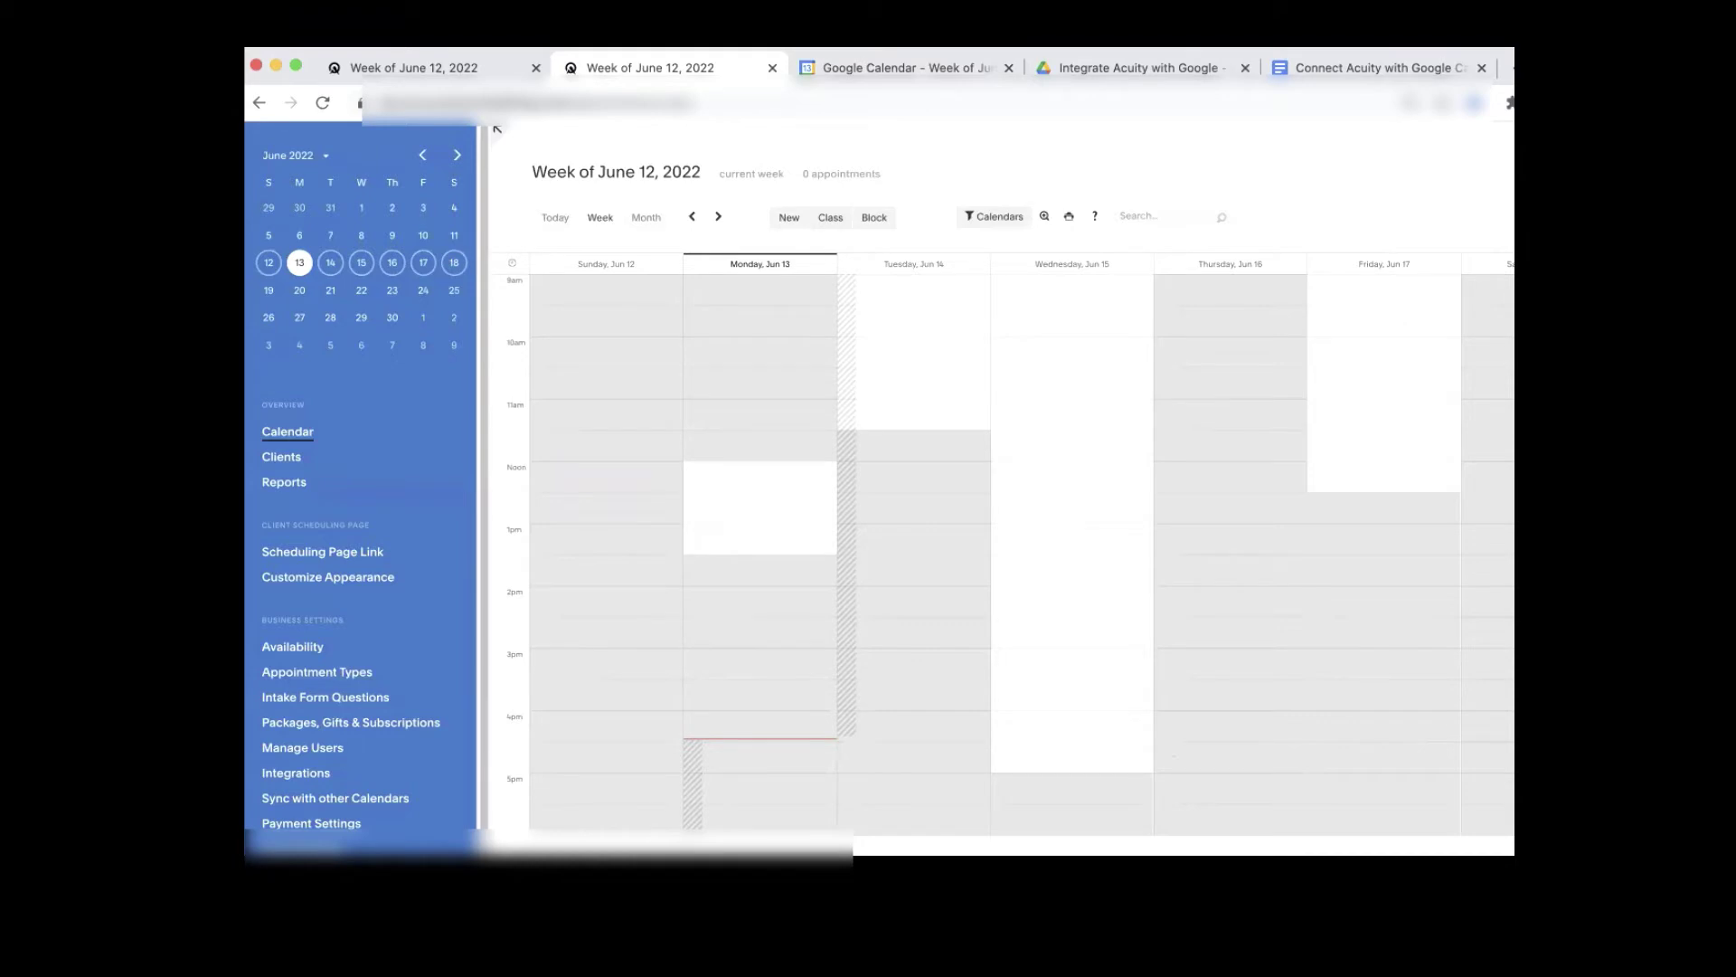
click(845, 75)
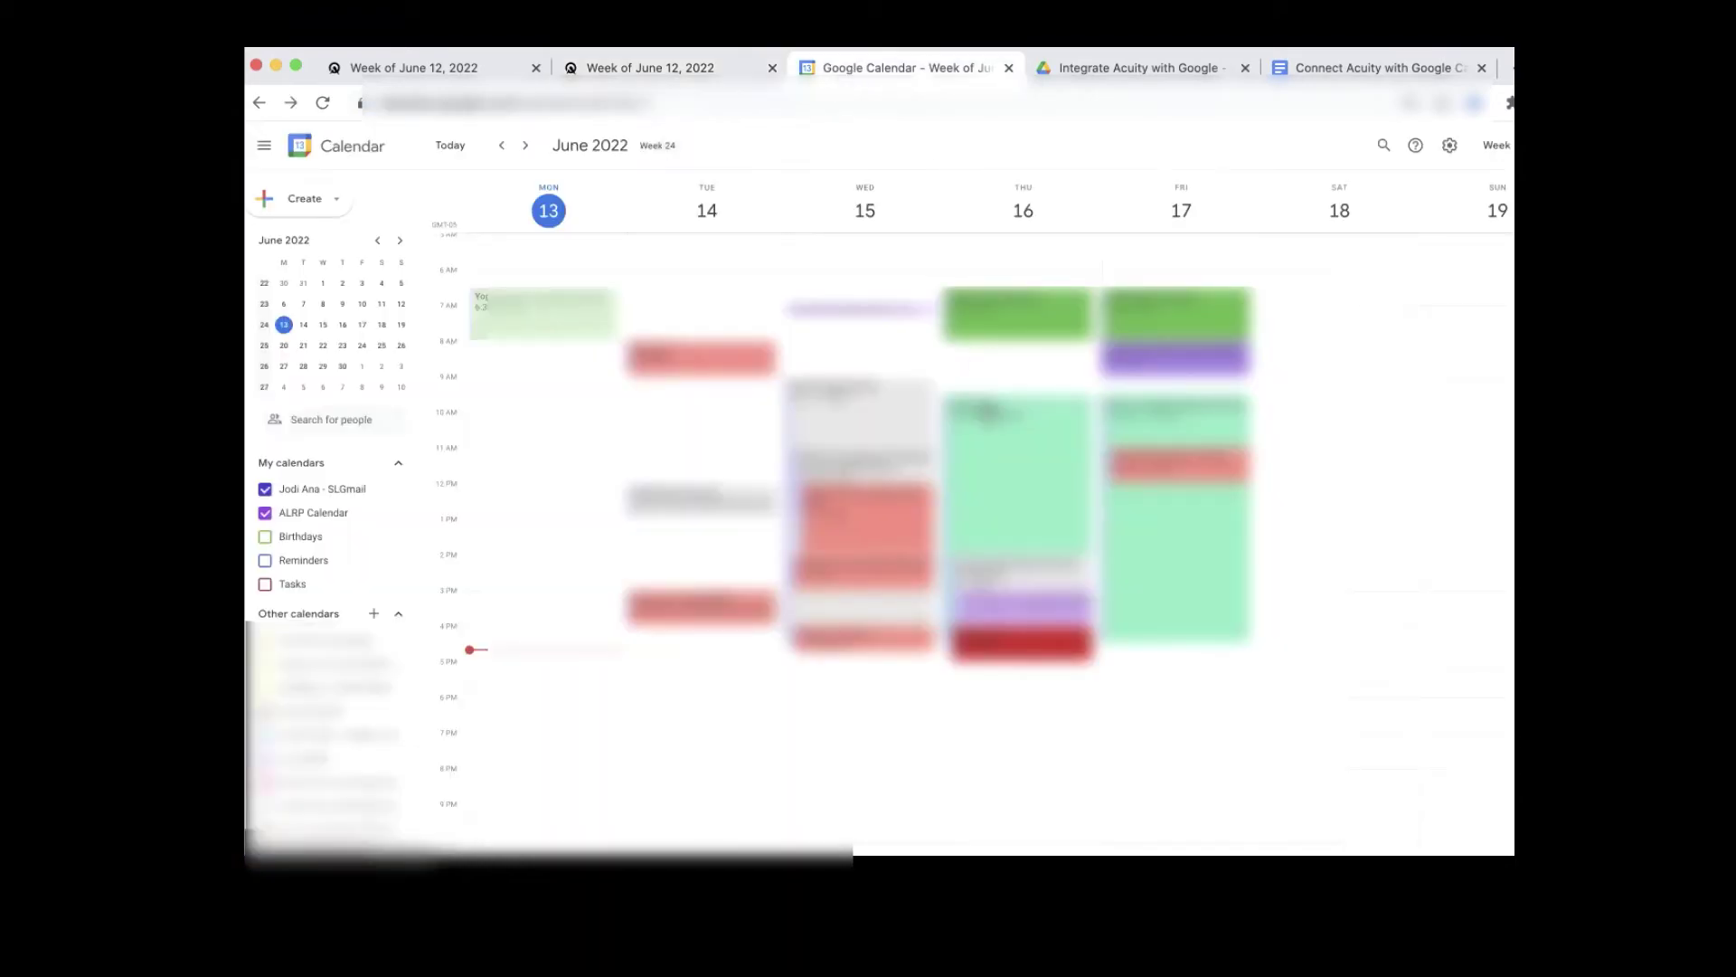
click(667, 70)
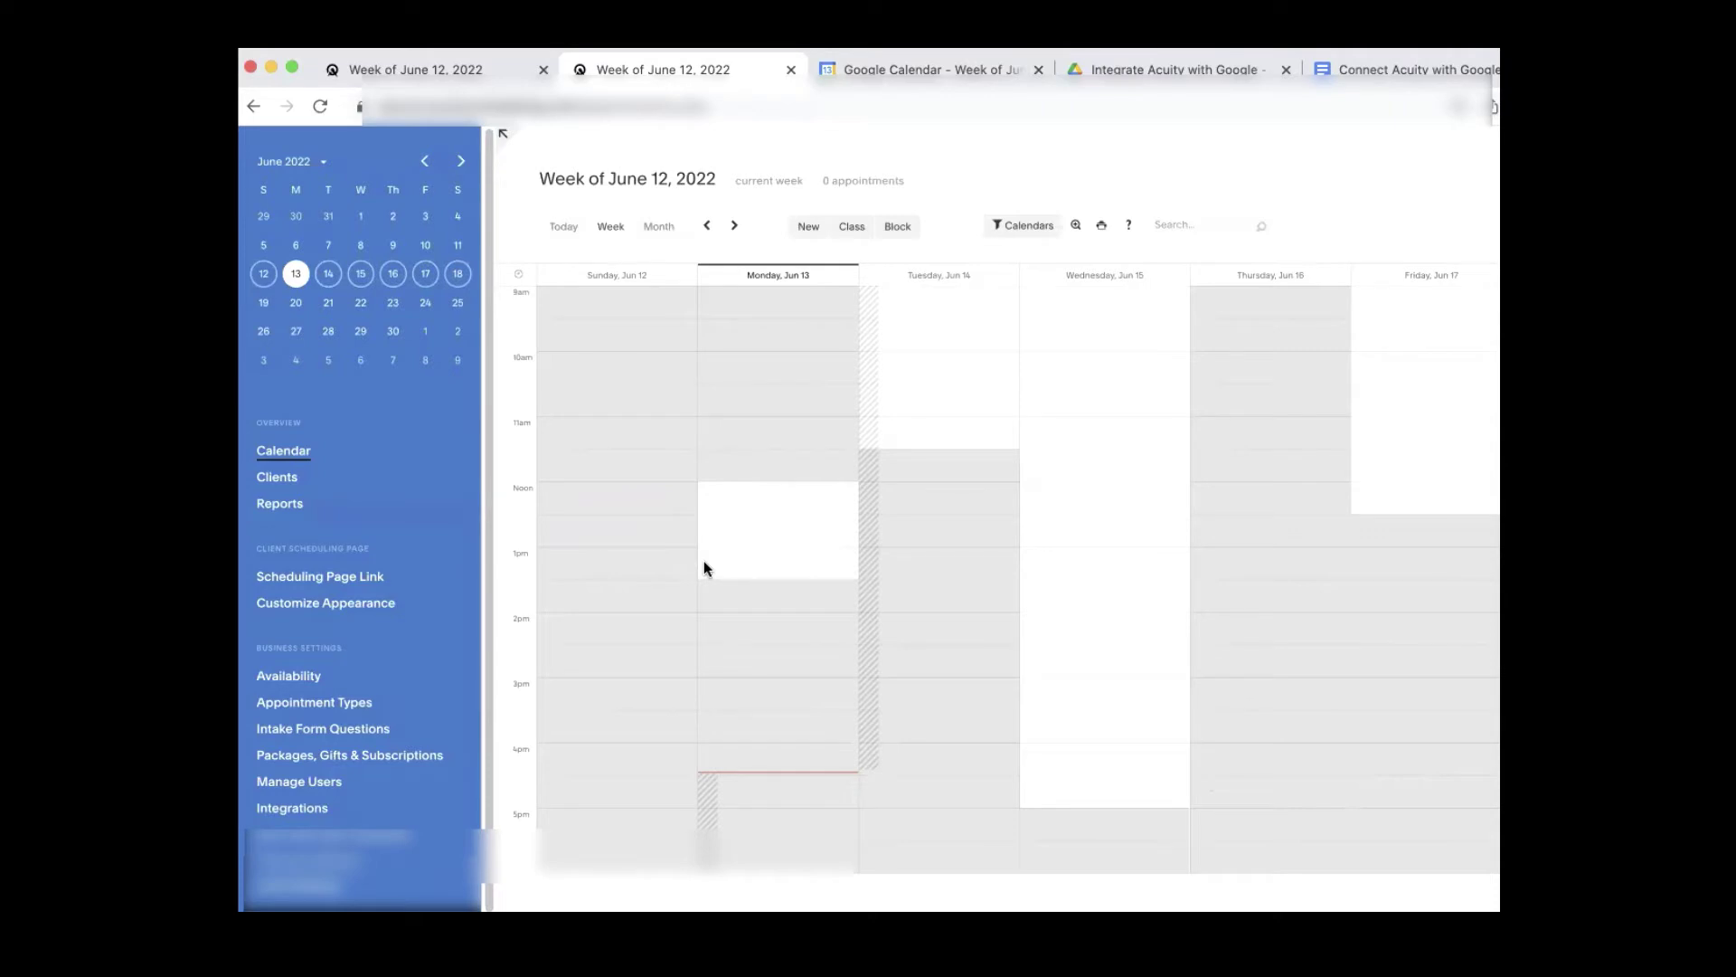
click(849, 74)
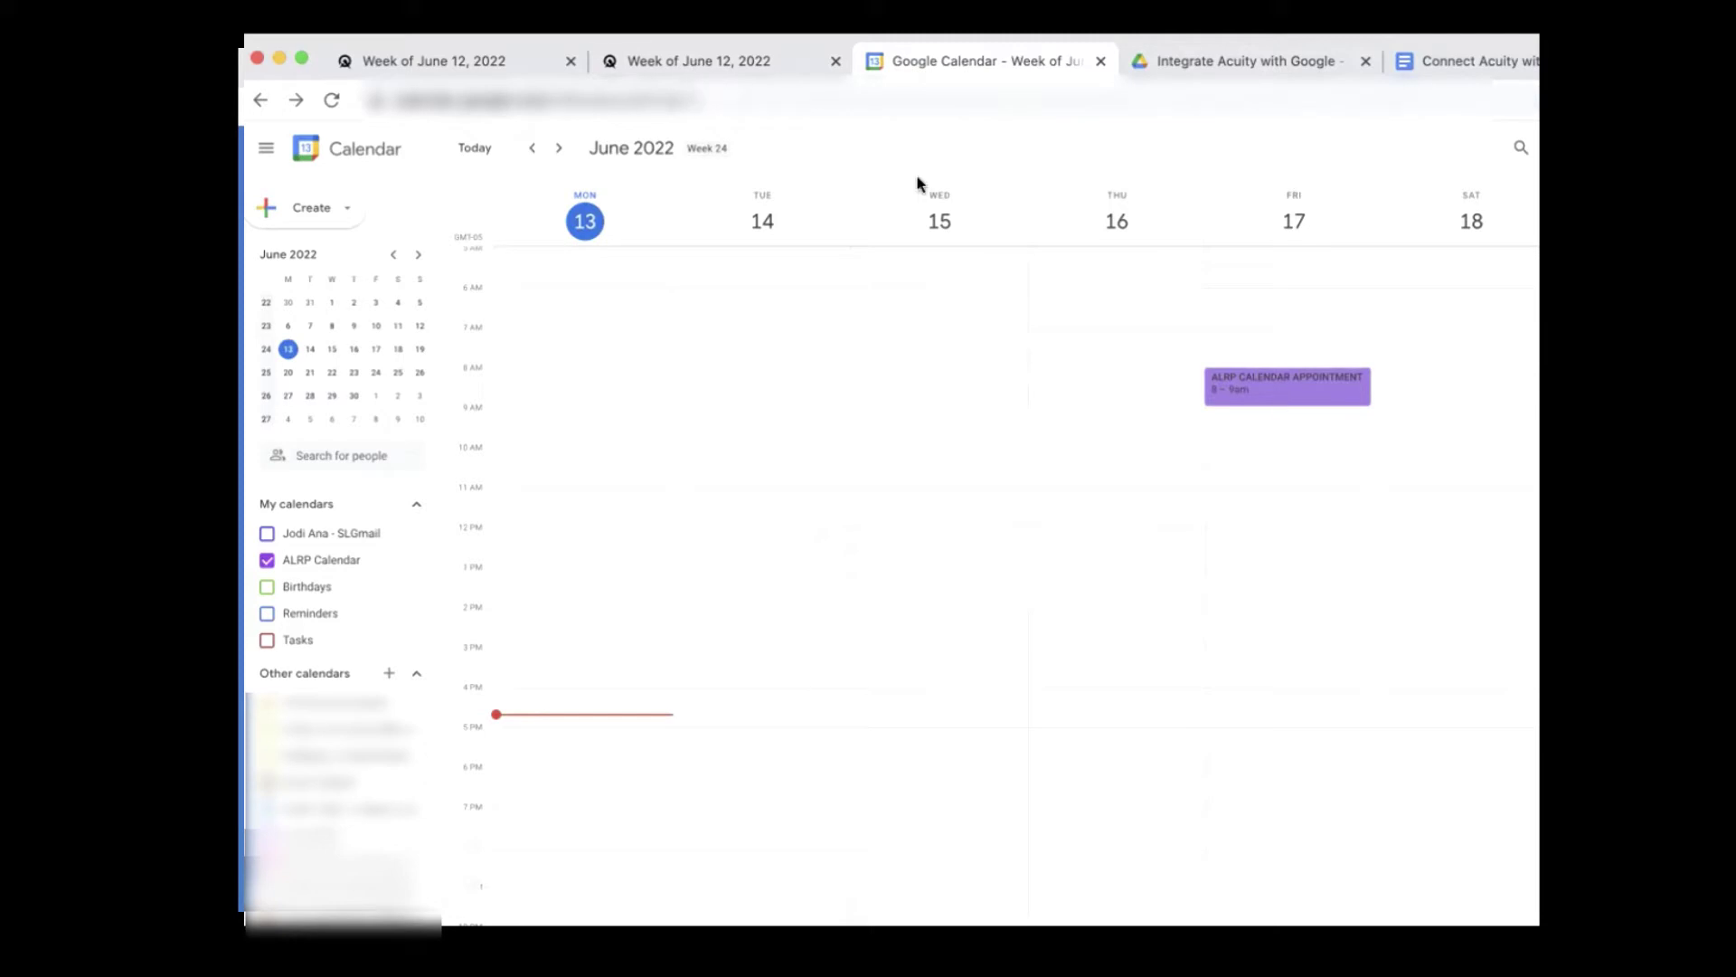
click(701, 61)
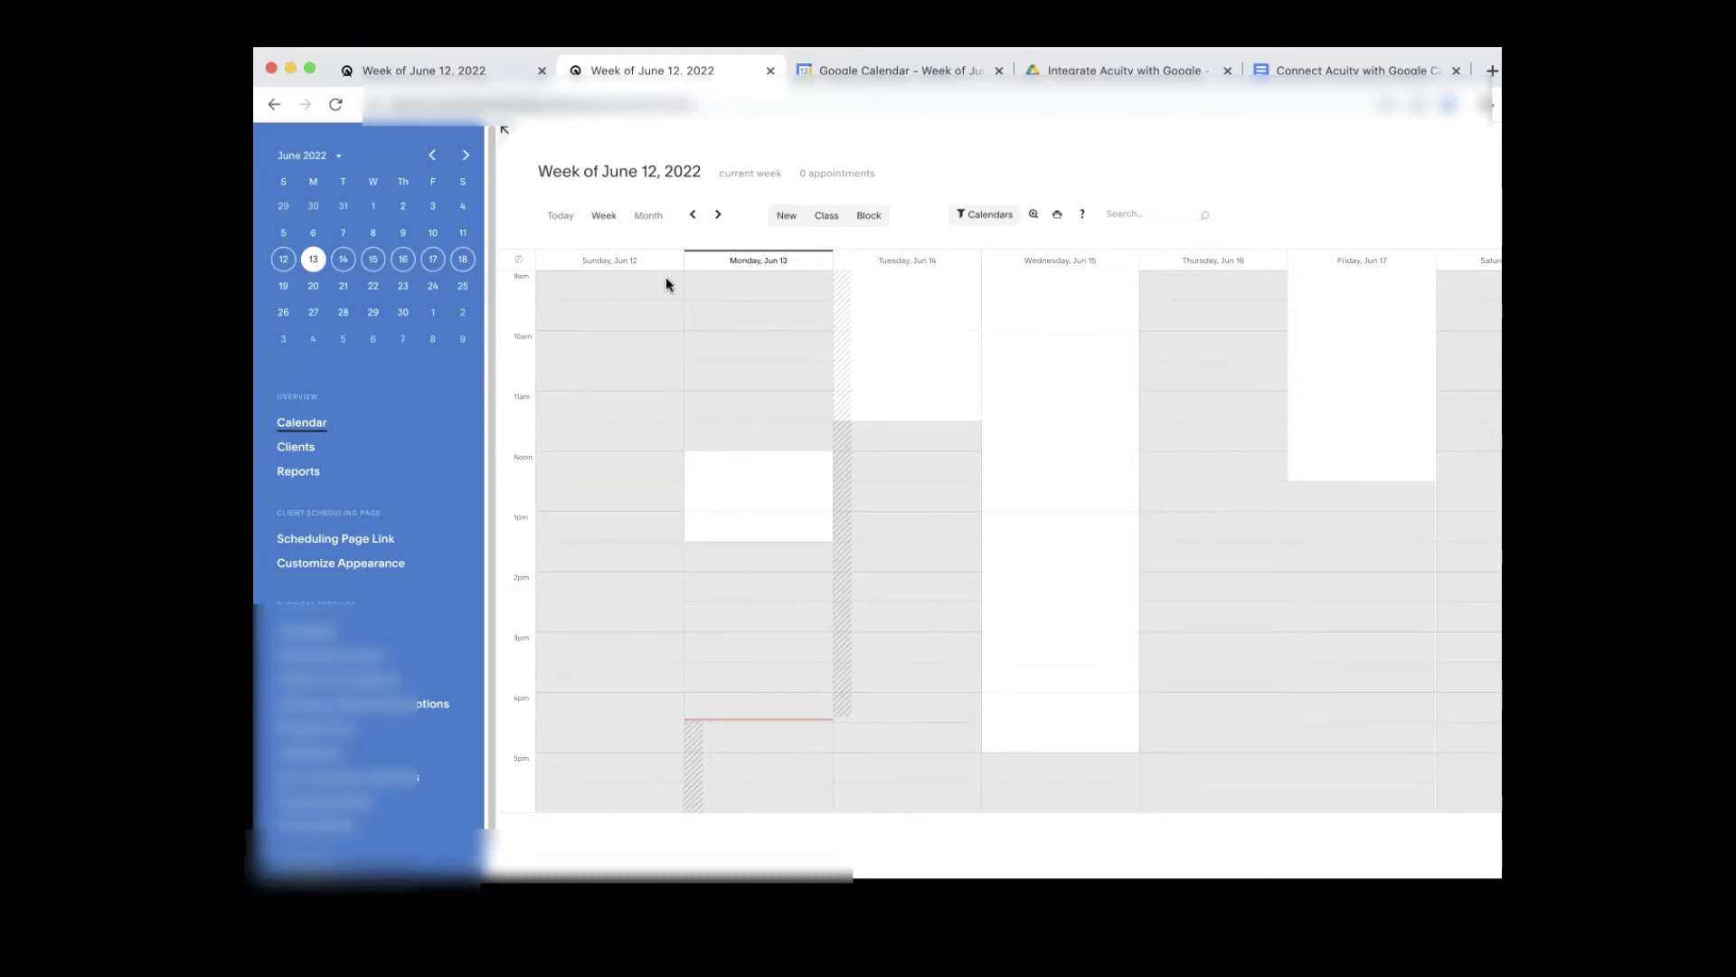
Step: In Google Calendar, hide the ALRP Calendar and show the personal SLGmail calendar
click(924, 68)
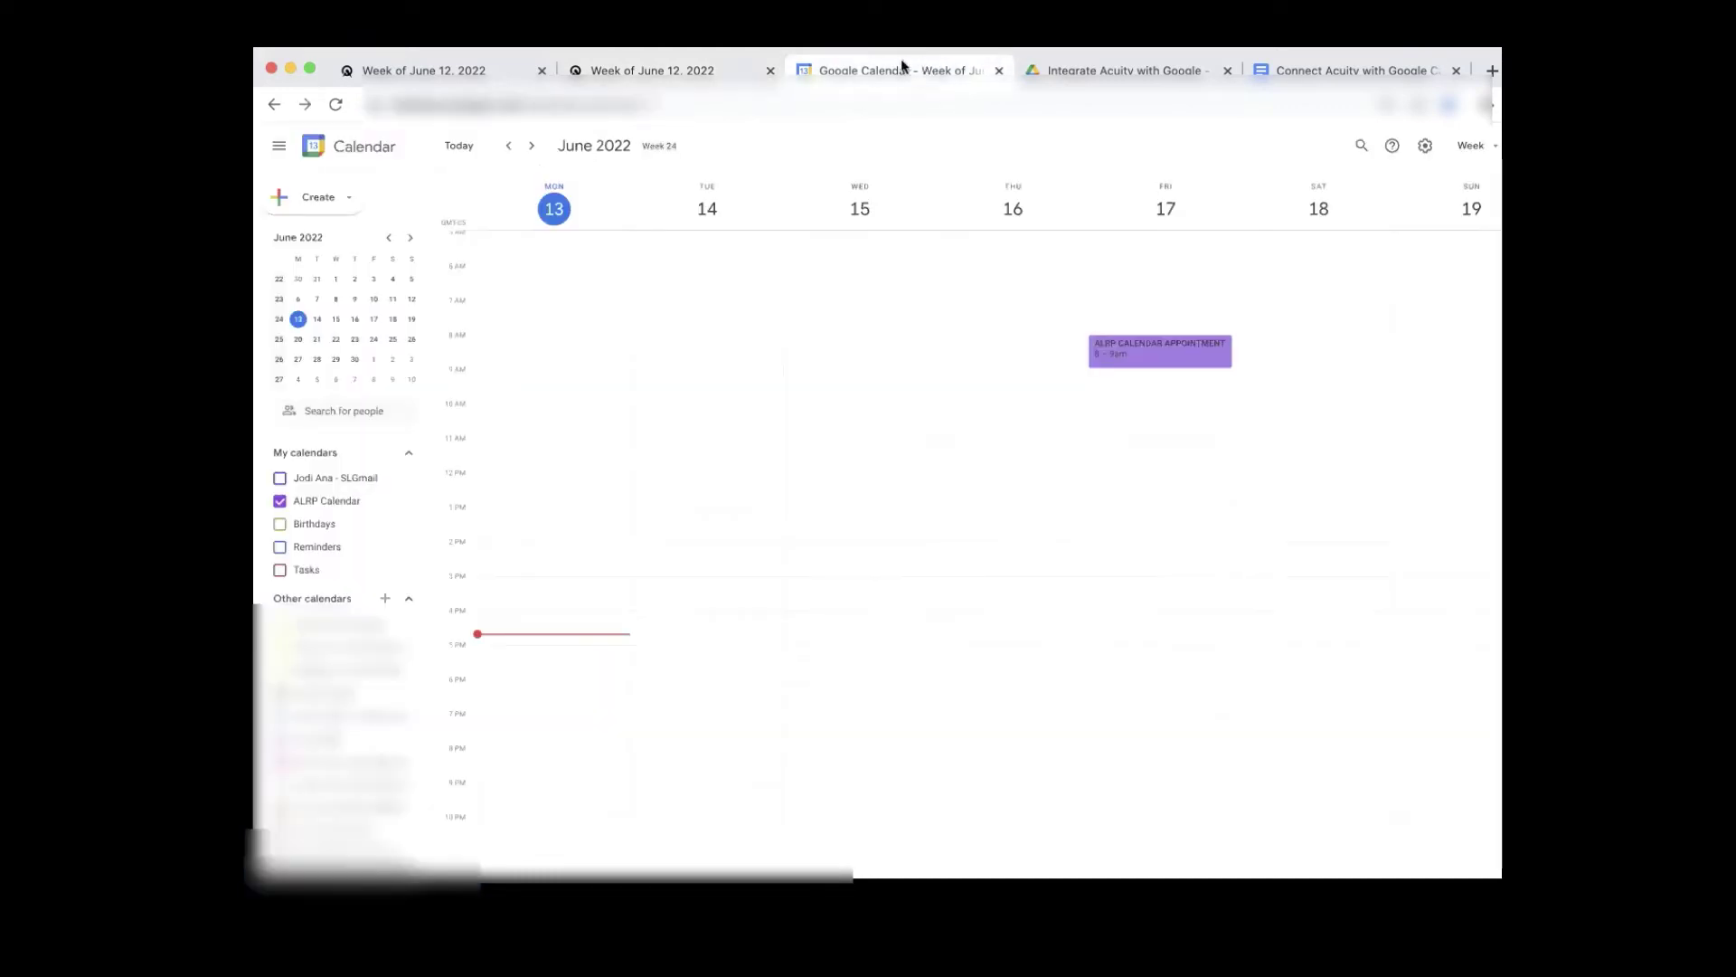
click(278, 497)
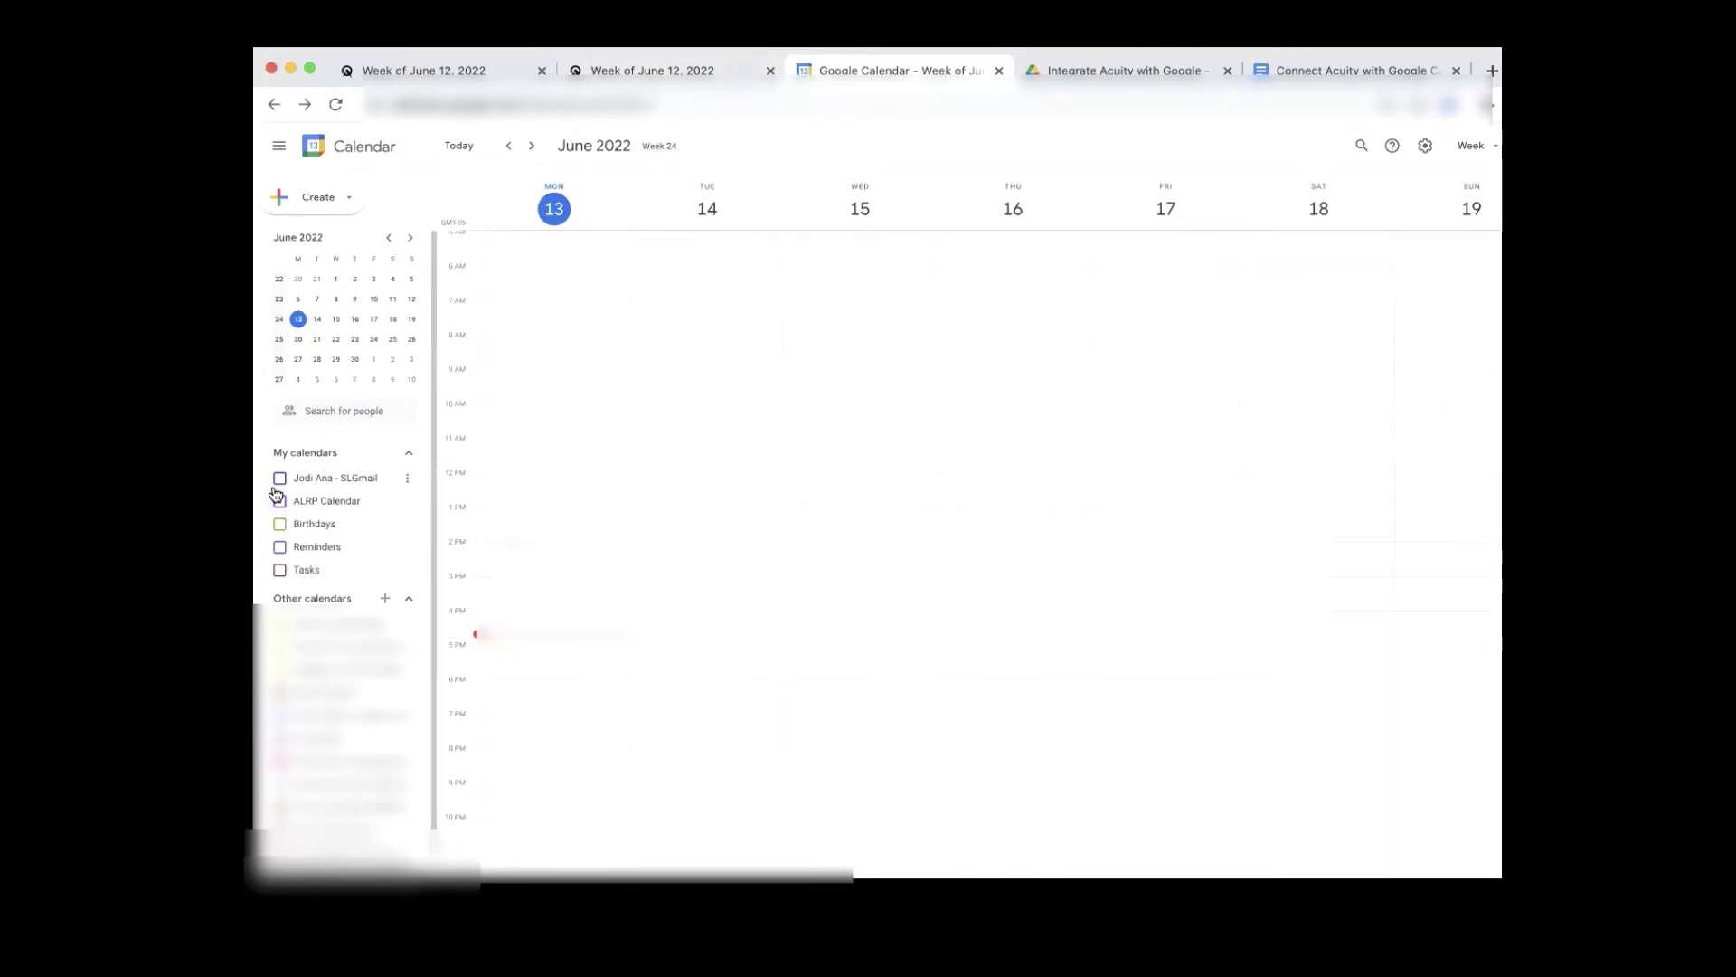
click(280, 479)
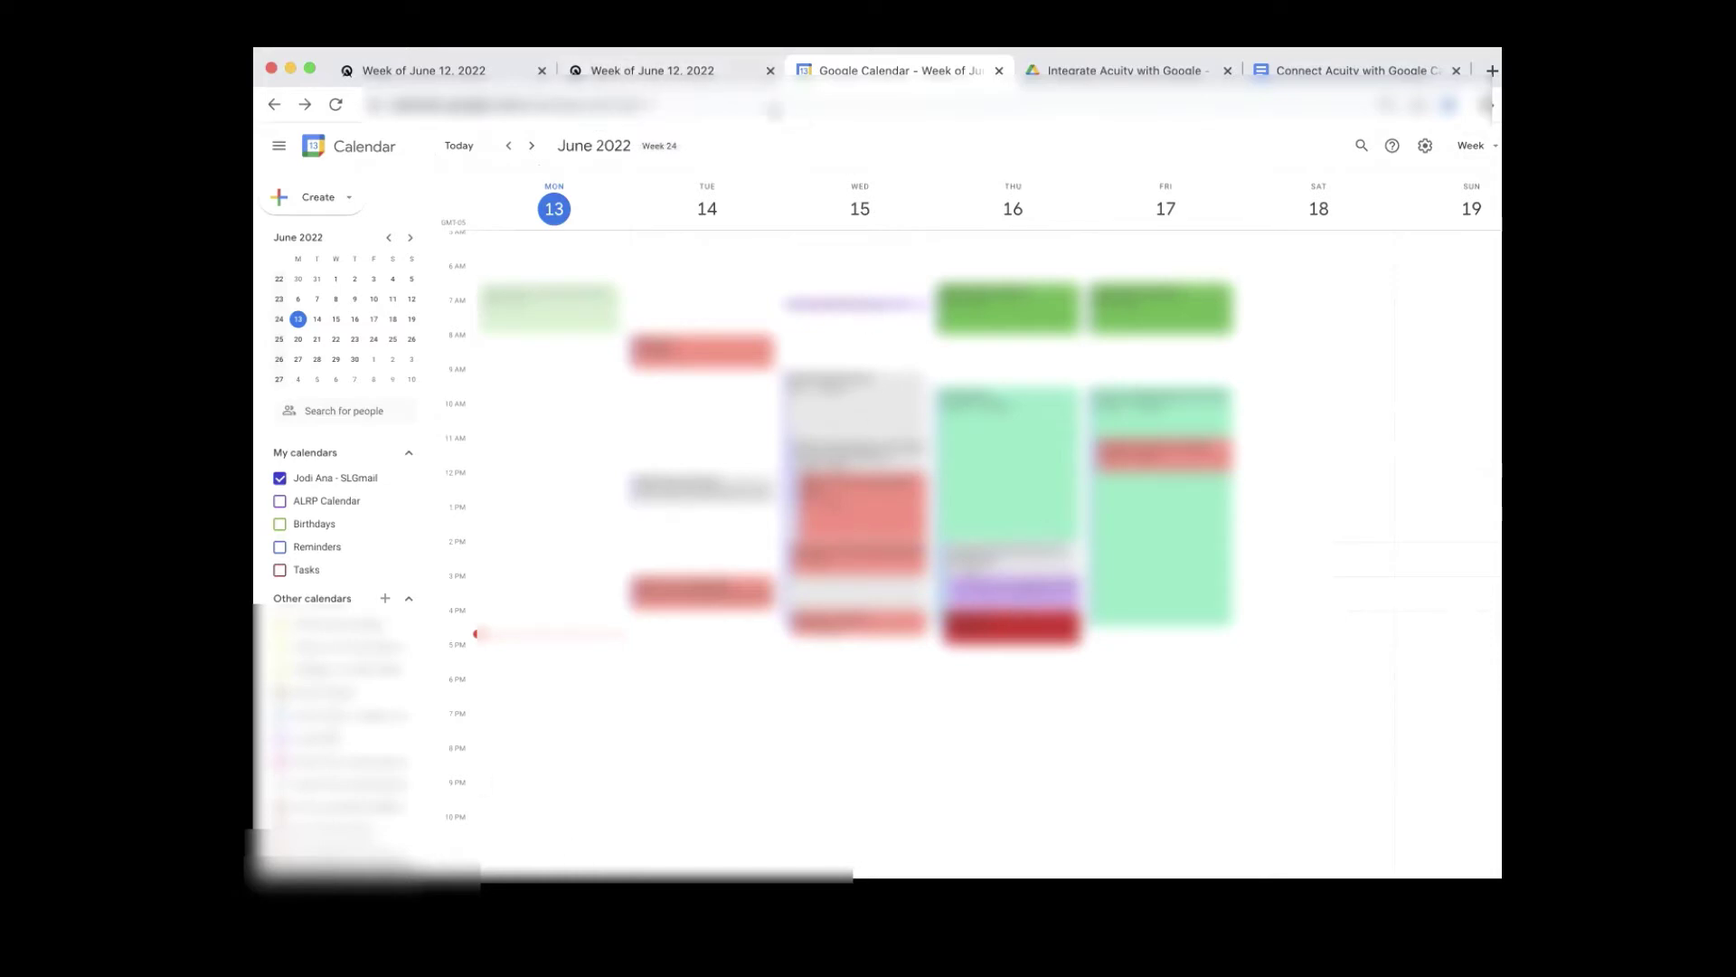
Step: Check which calendars the Acuity week view can display and compare them with the calendar shown in Google Calendar
click(651, 70)
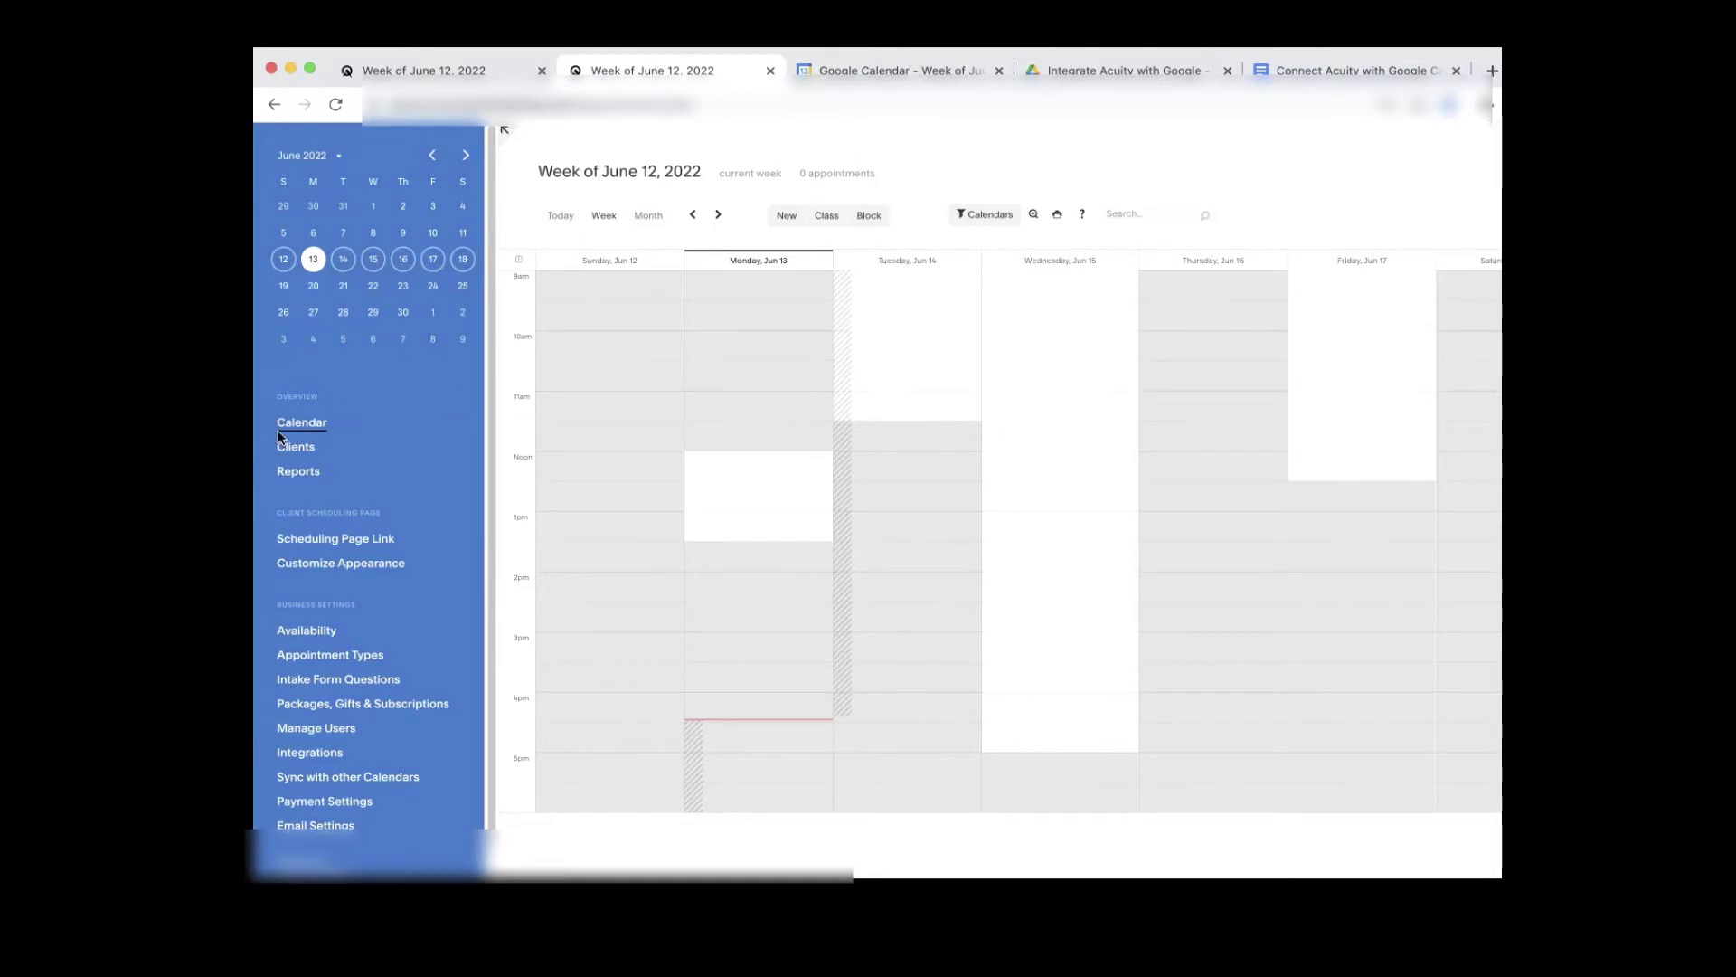
click(977, 220)
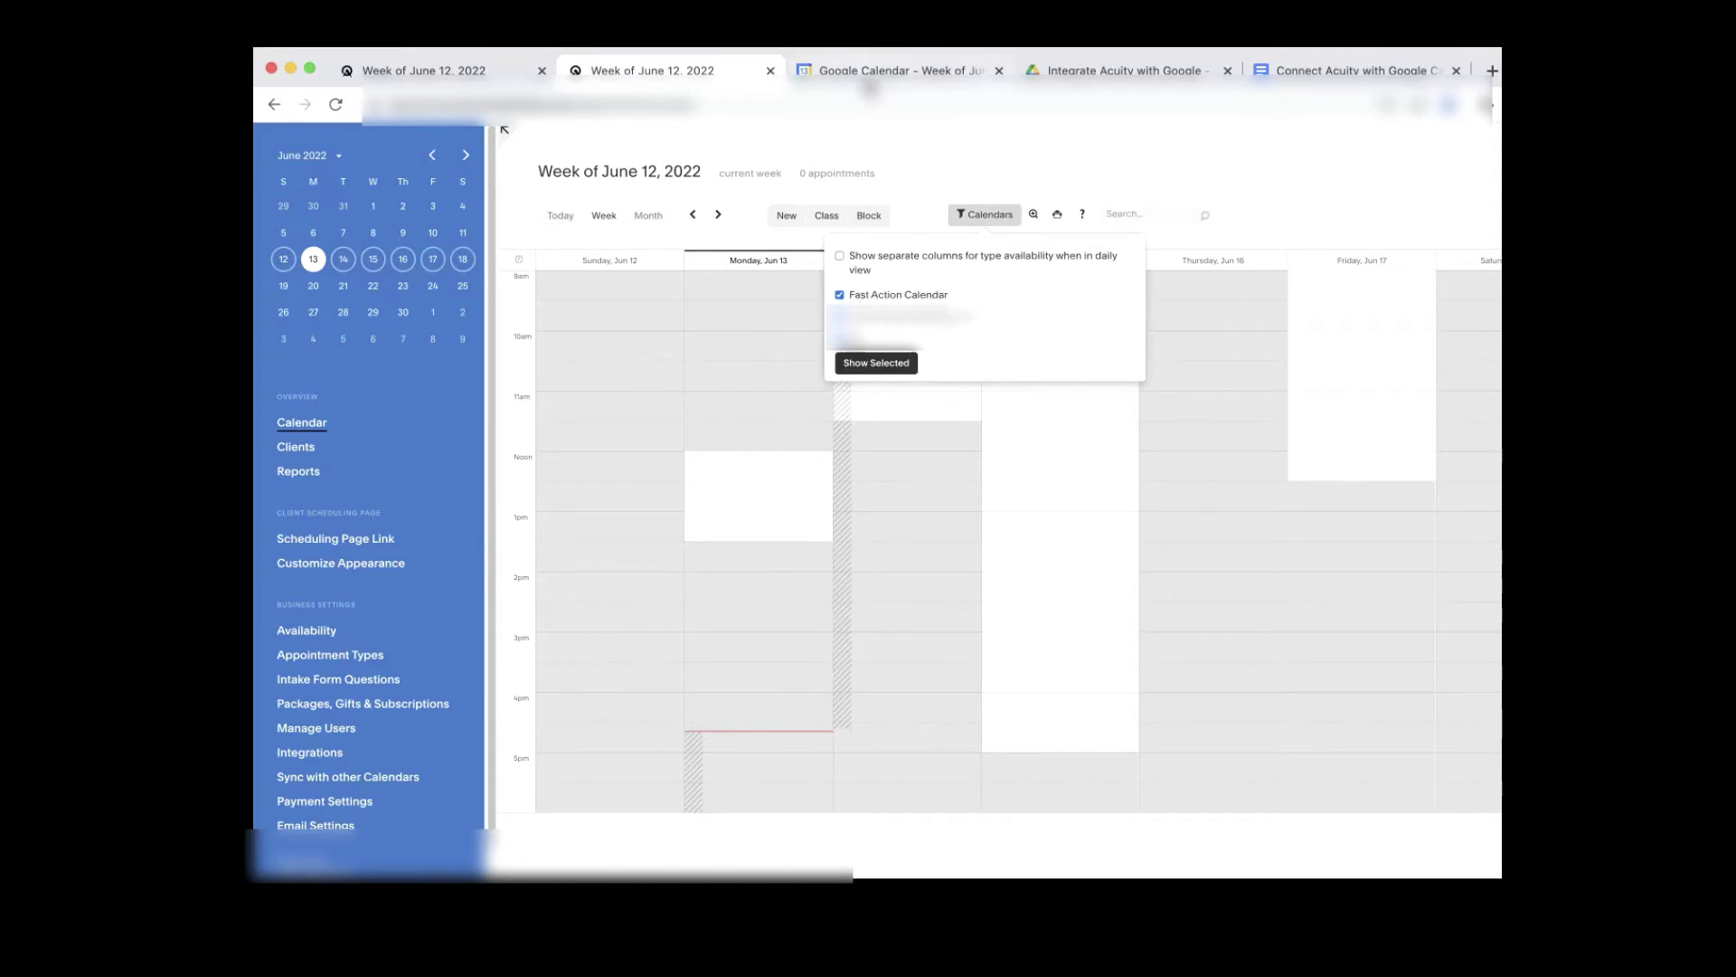
click(864, 70)
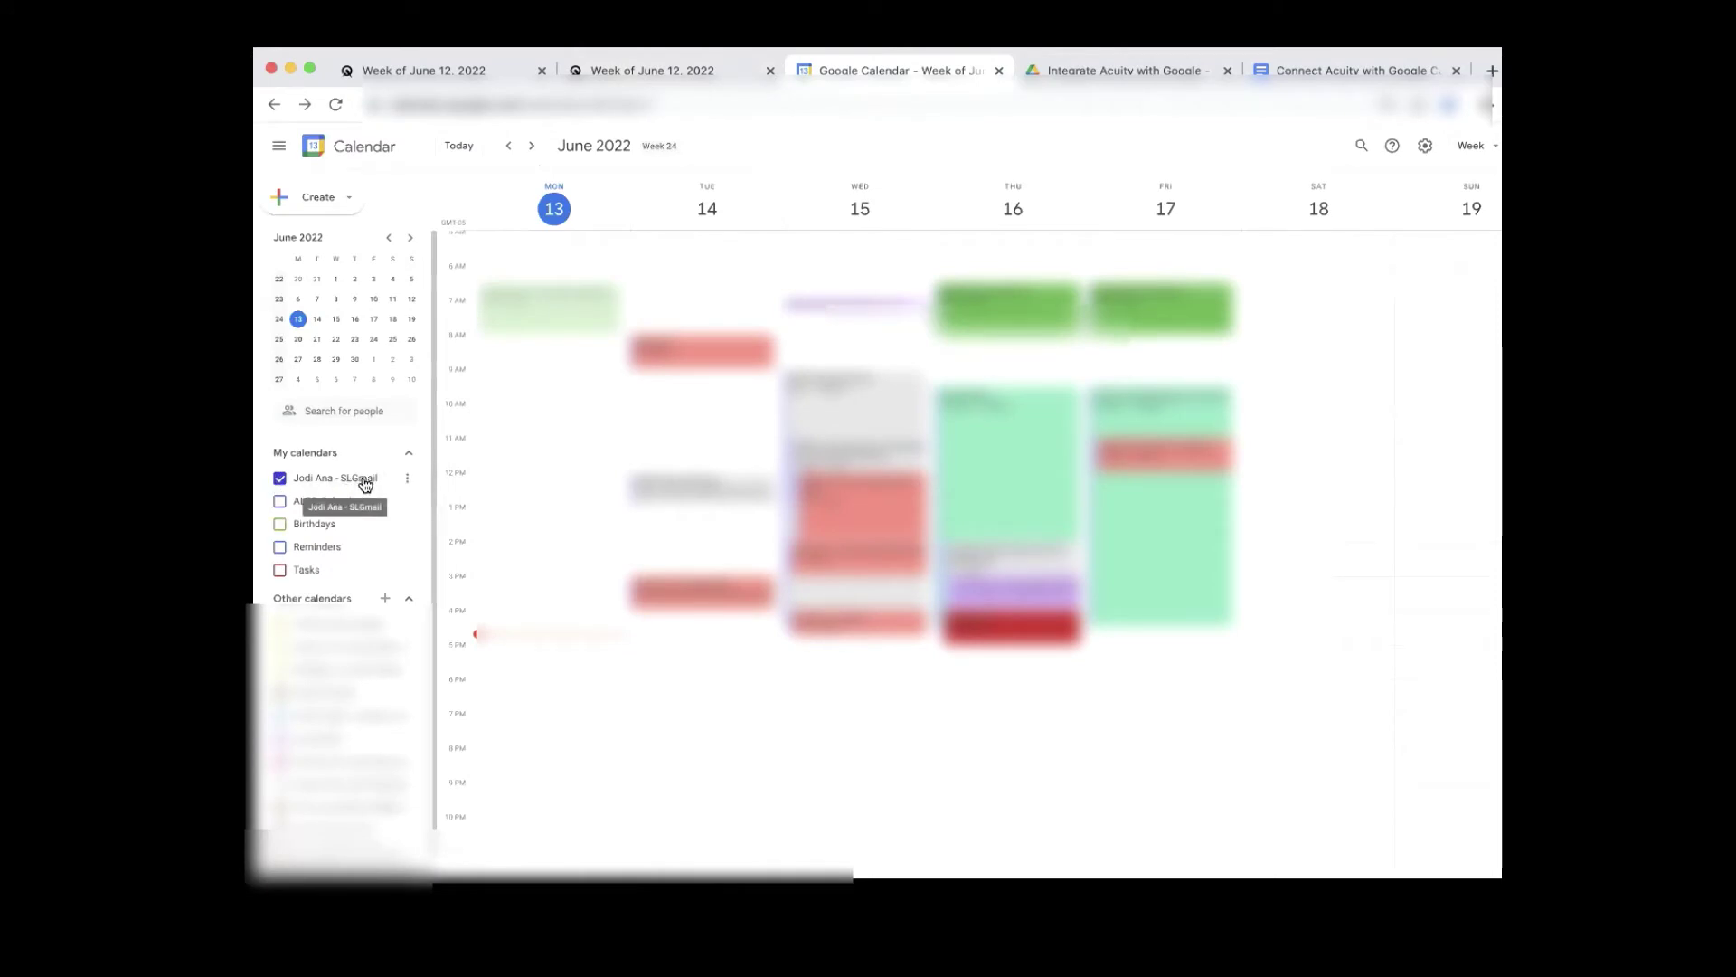
Step: Connect Acuity to Google Calendar from the settings for syncing with other calendars, allowing Acuity Scheduling access to the Google account
click(467, 71)
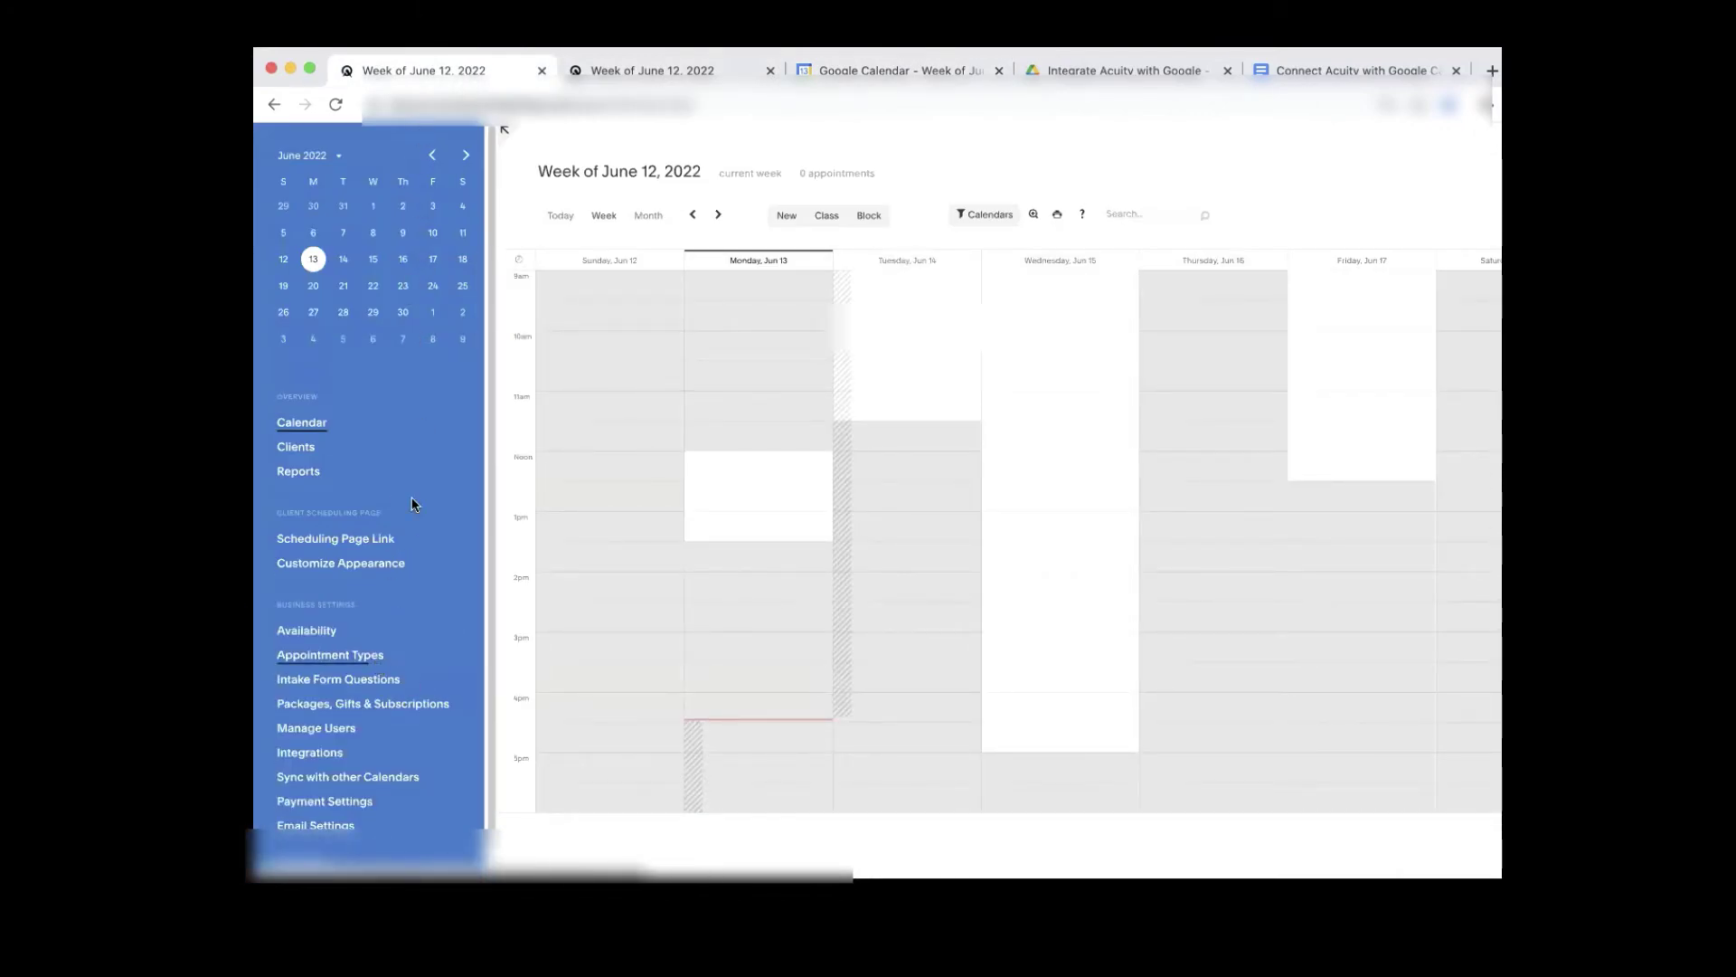
scroll(381, 580, down, 1)
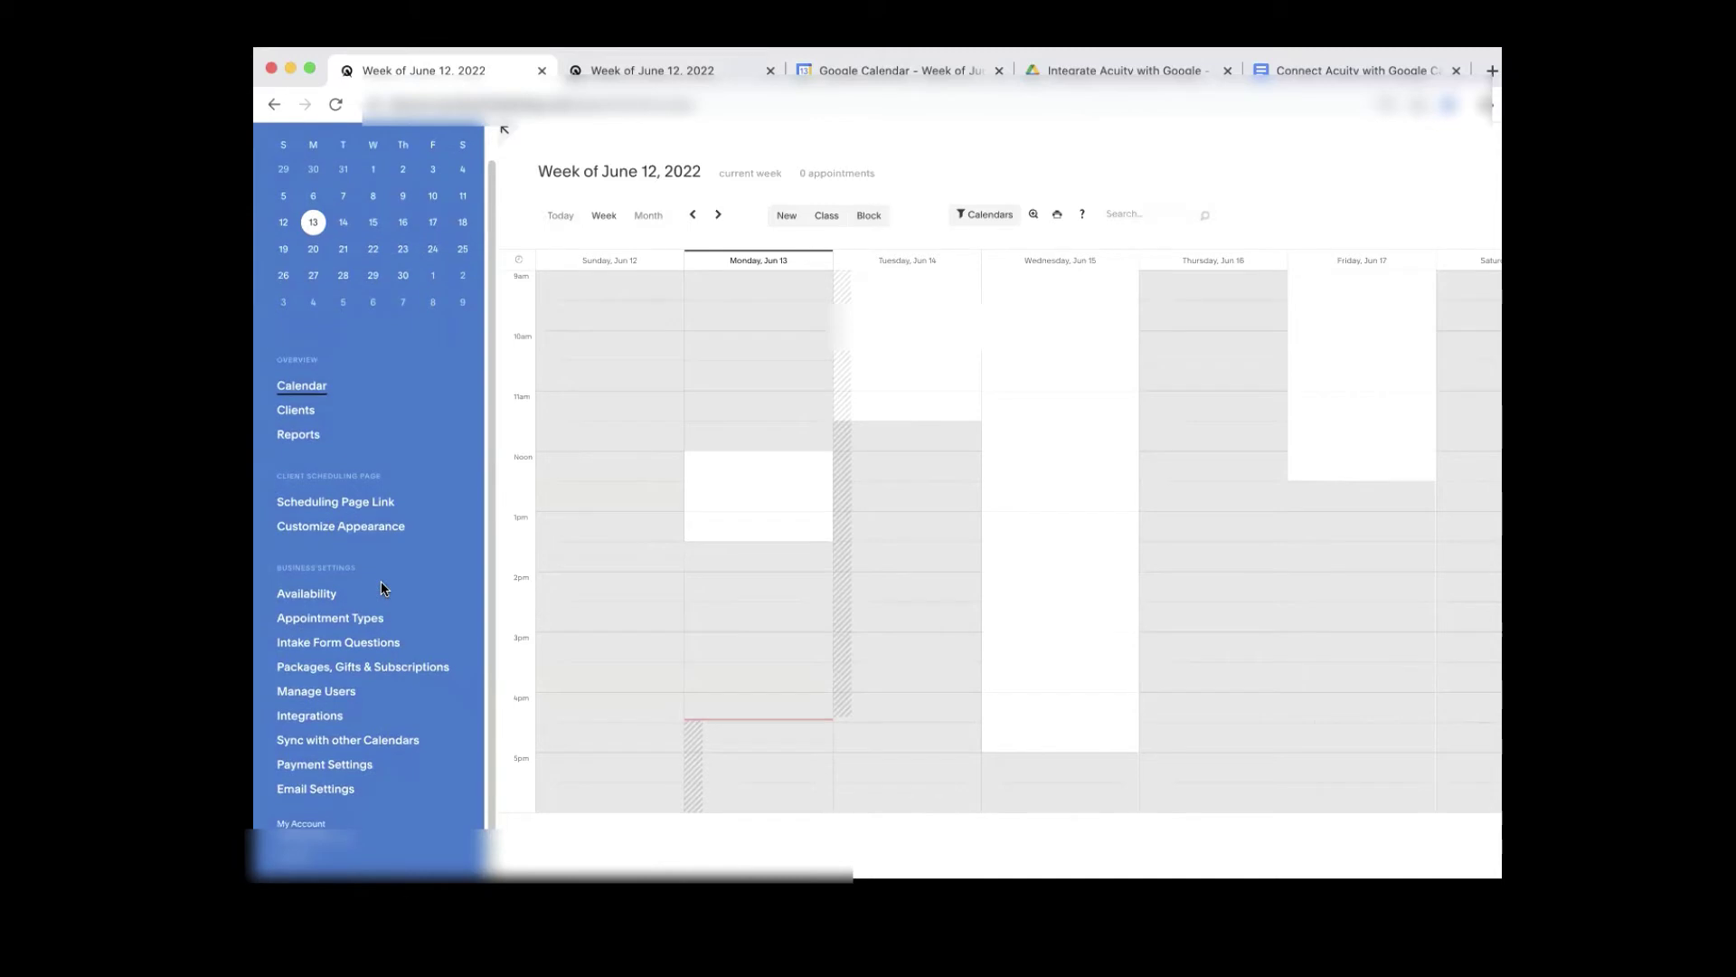
click(335, 740)
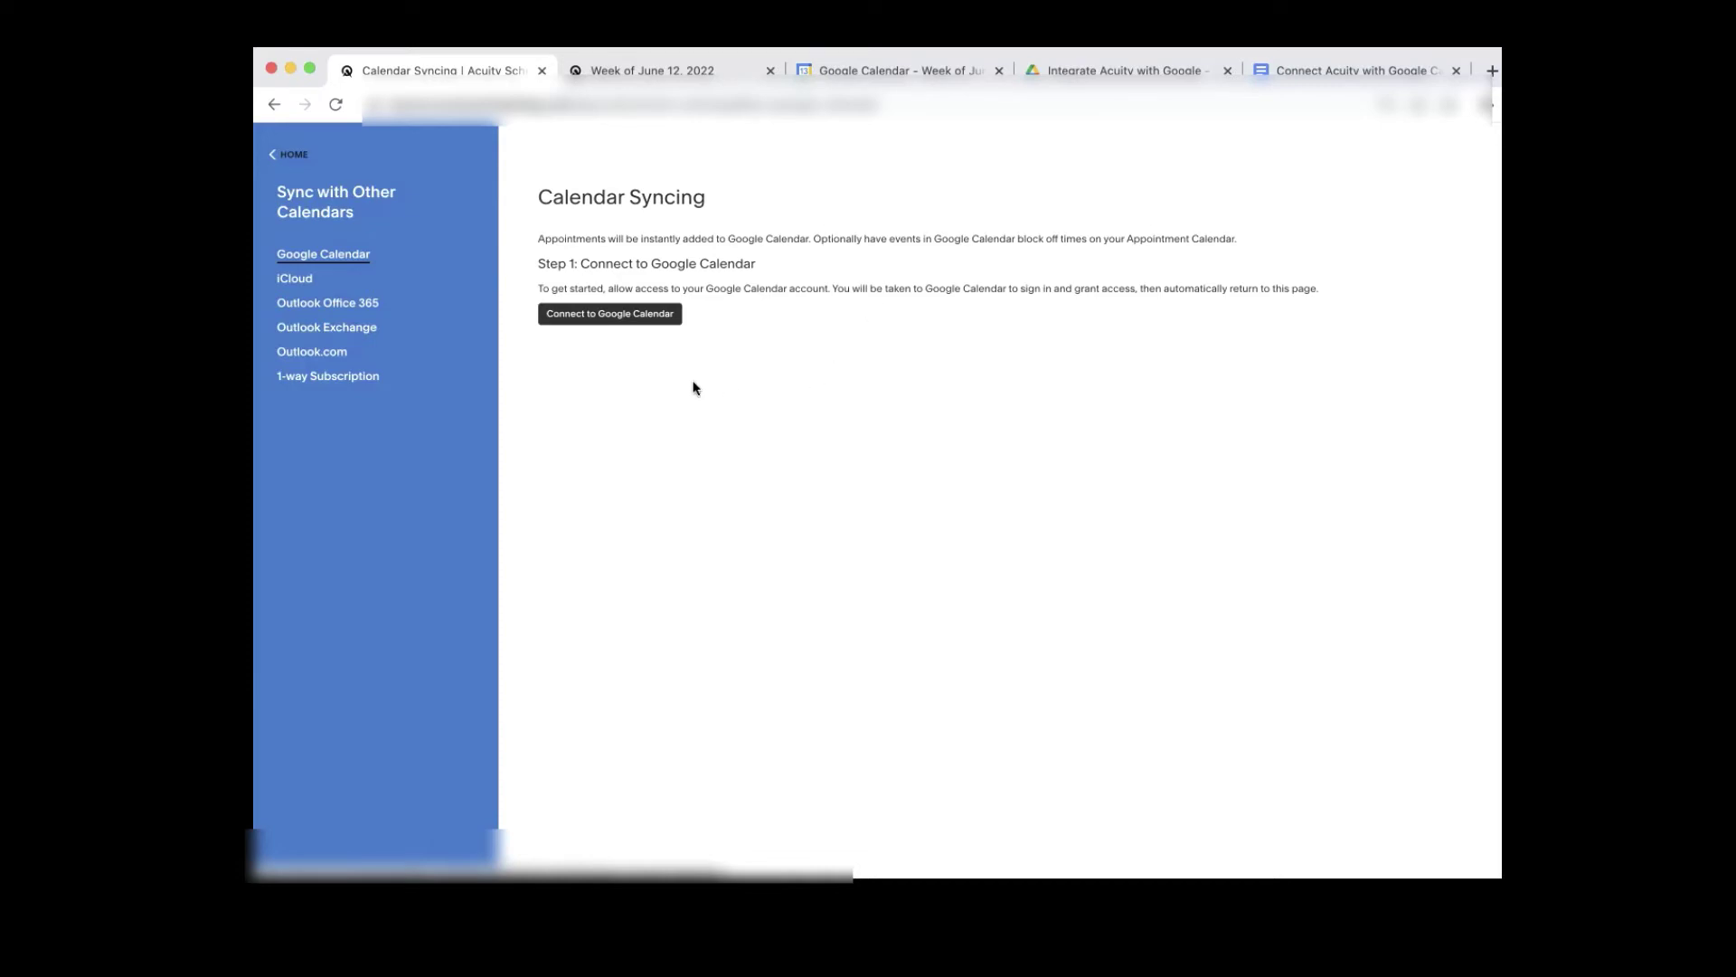
click(624, 323)
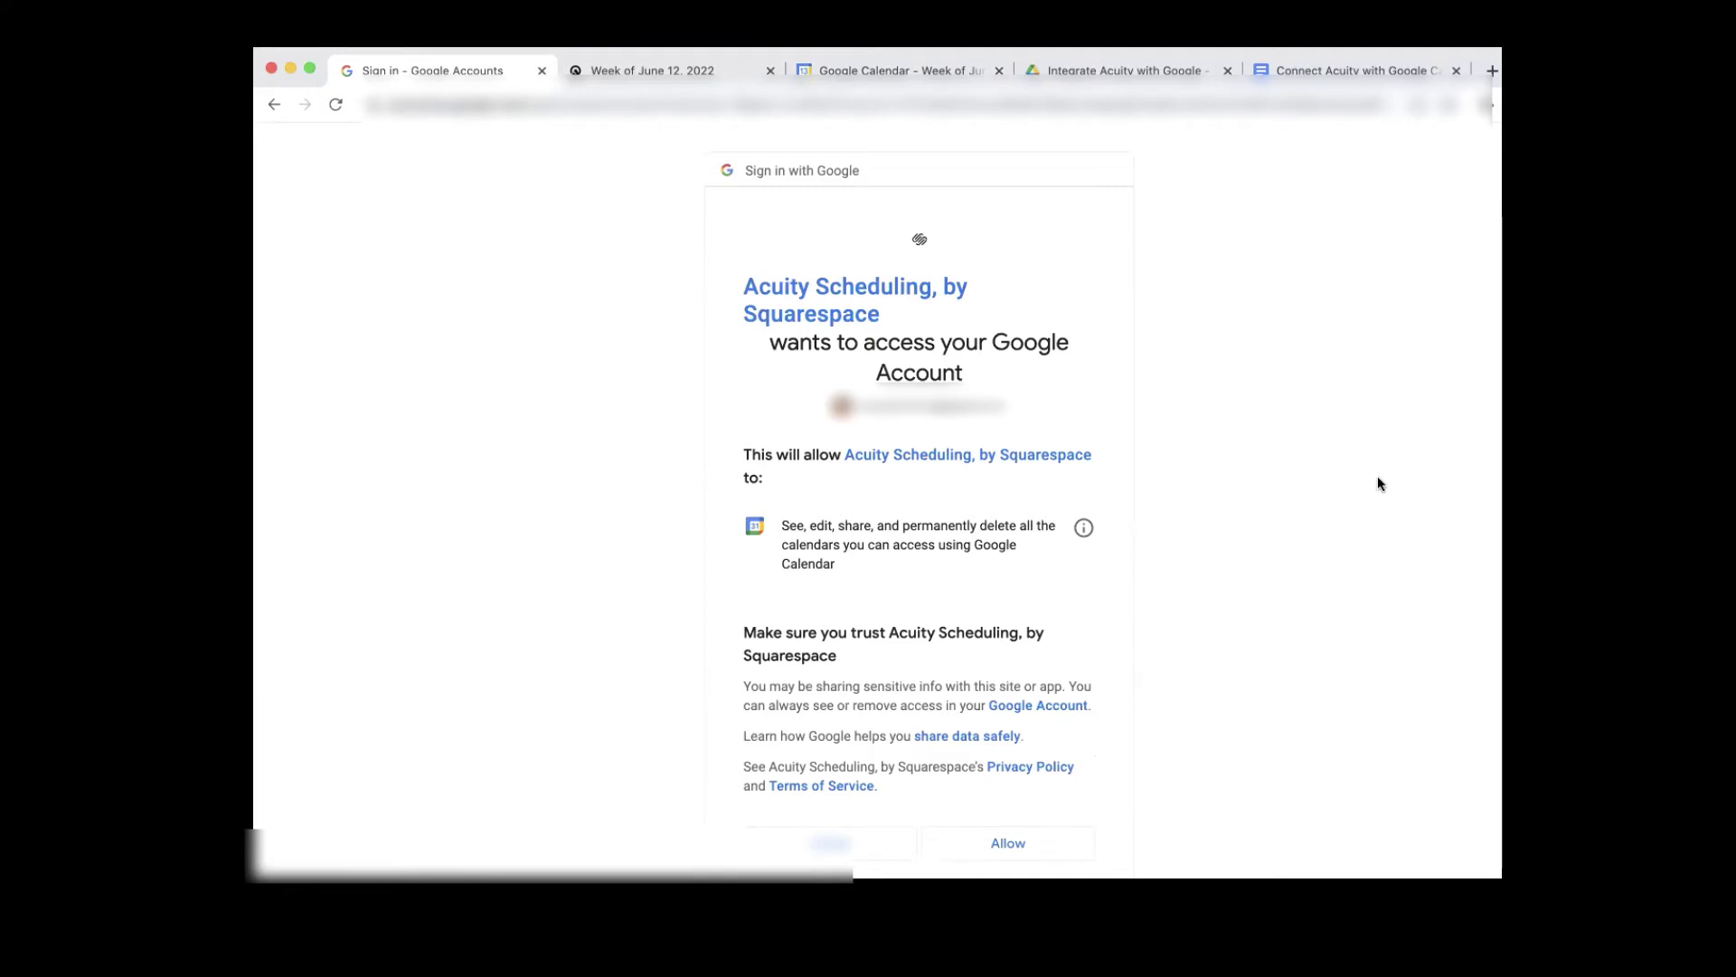
scroll(1376, 488, down, 2)
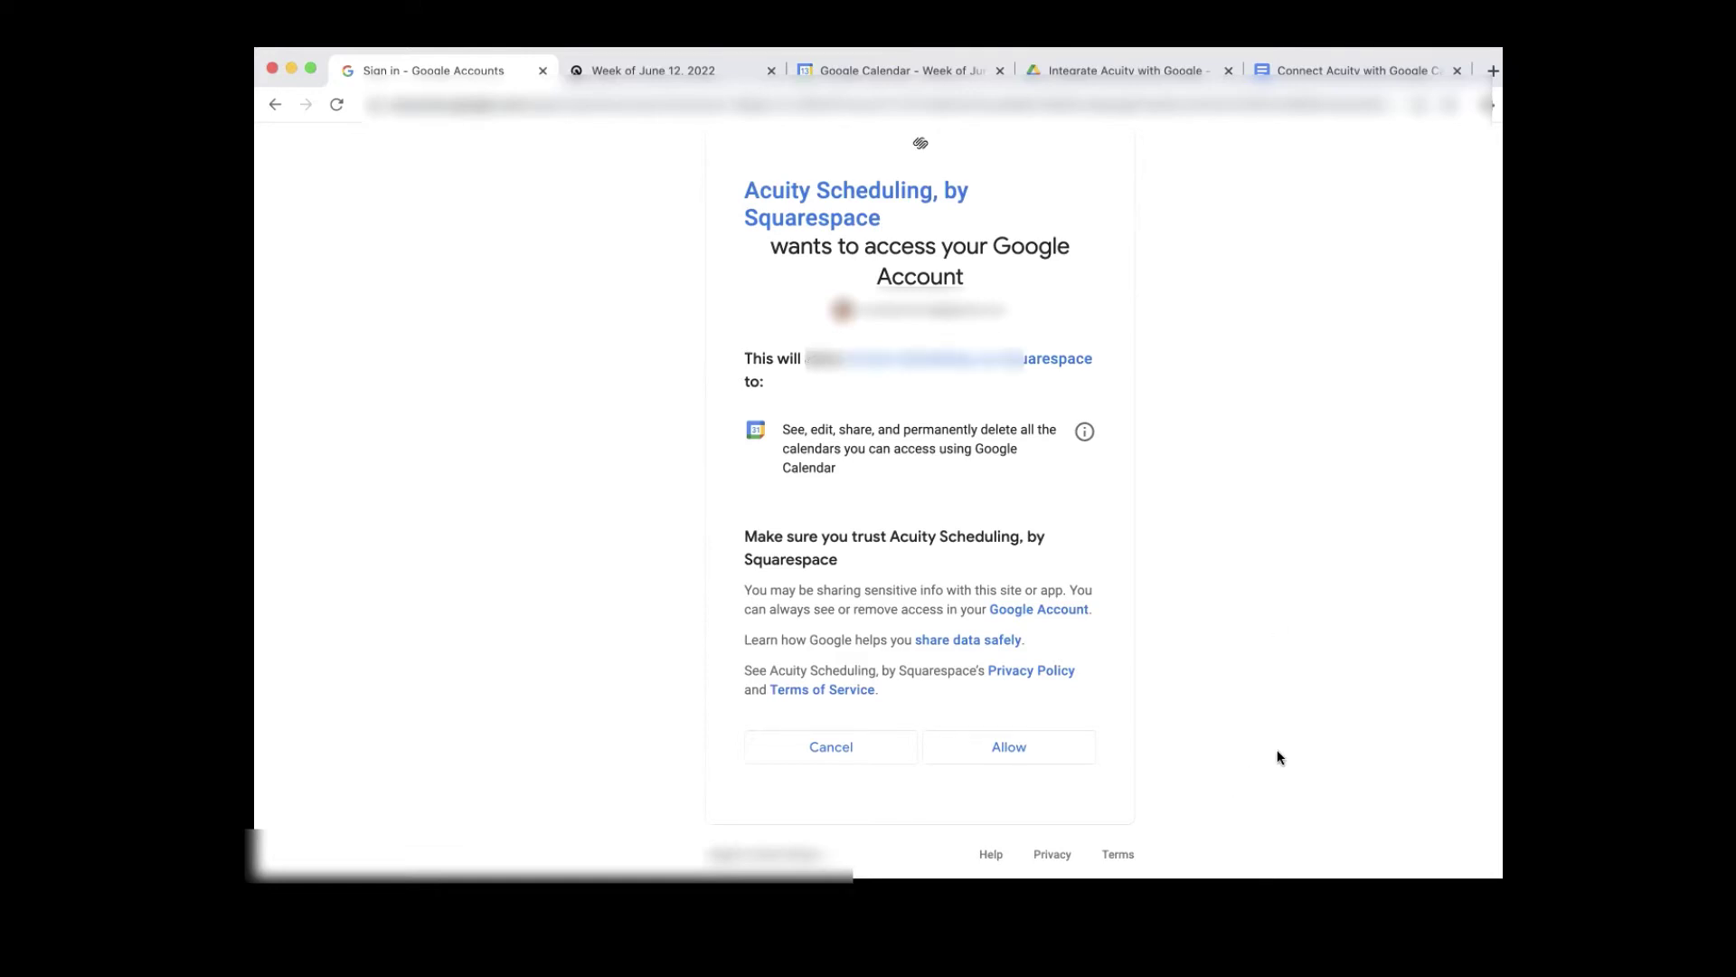
click(1037, 748)
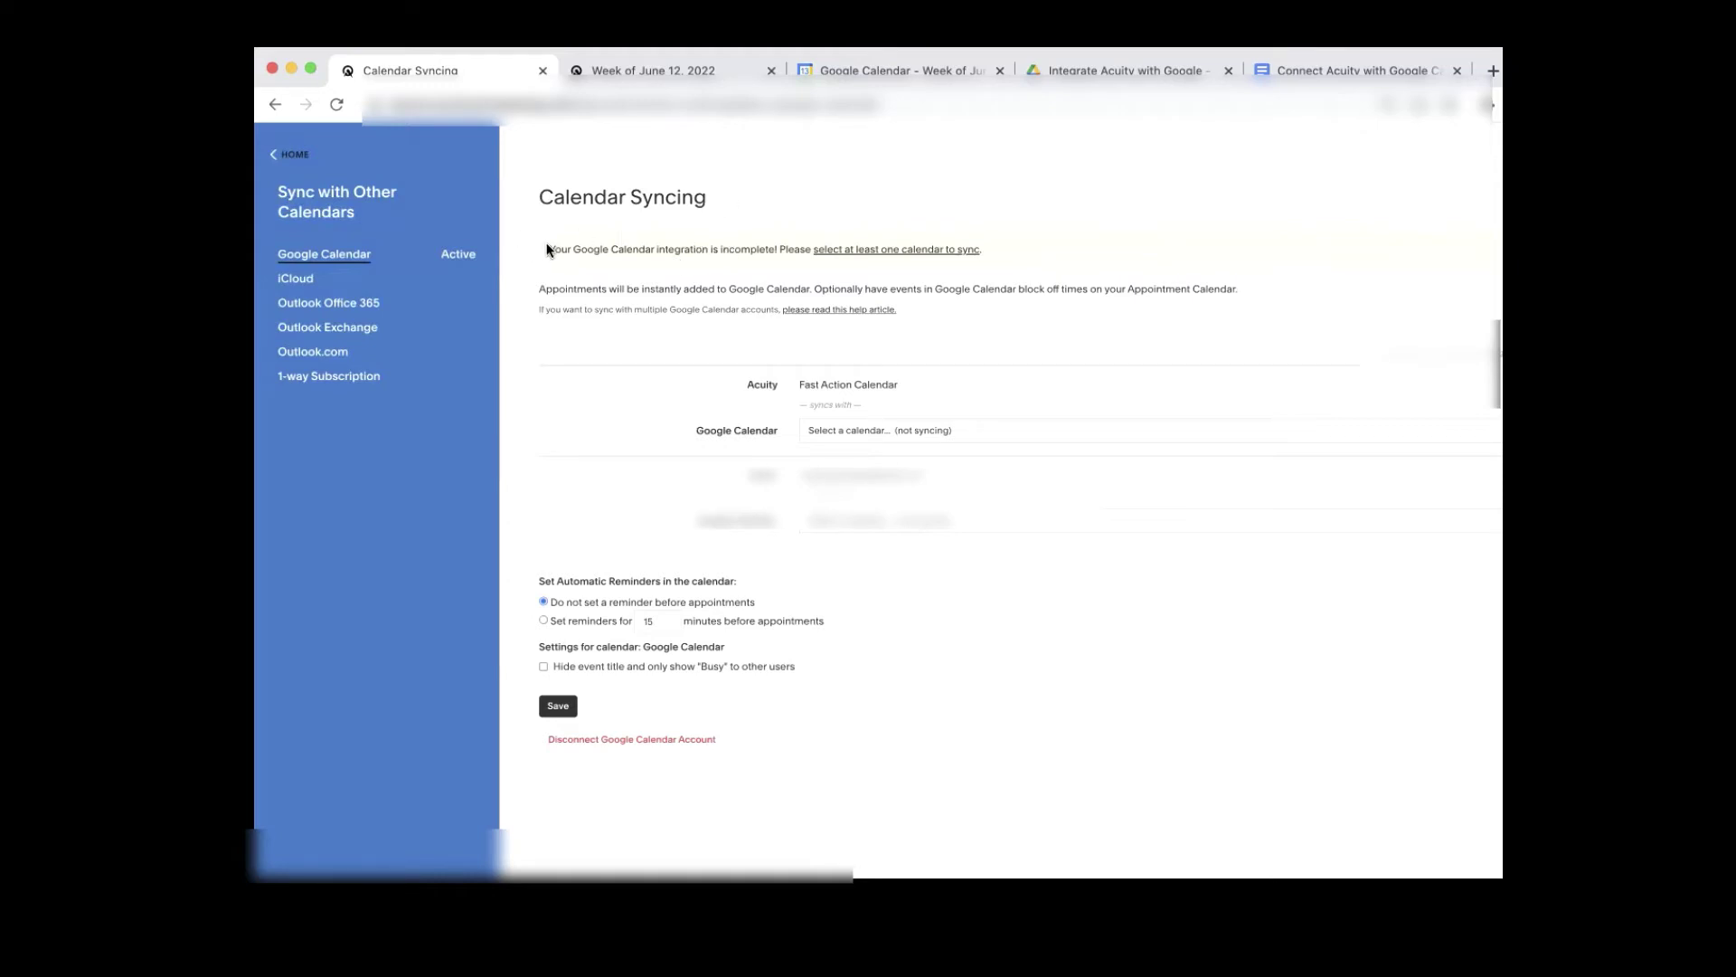
Step: Examine the integration notice on the Calendar Syncing page and the row pairing Fast Action Calendar with a Google calendar
drag(546, 249, 1010, 252)
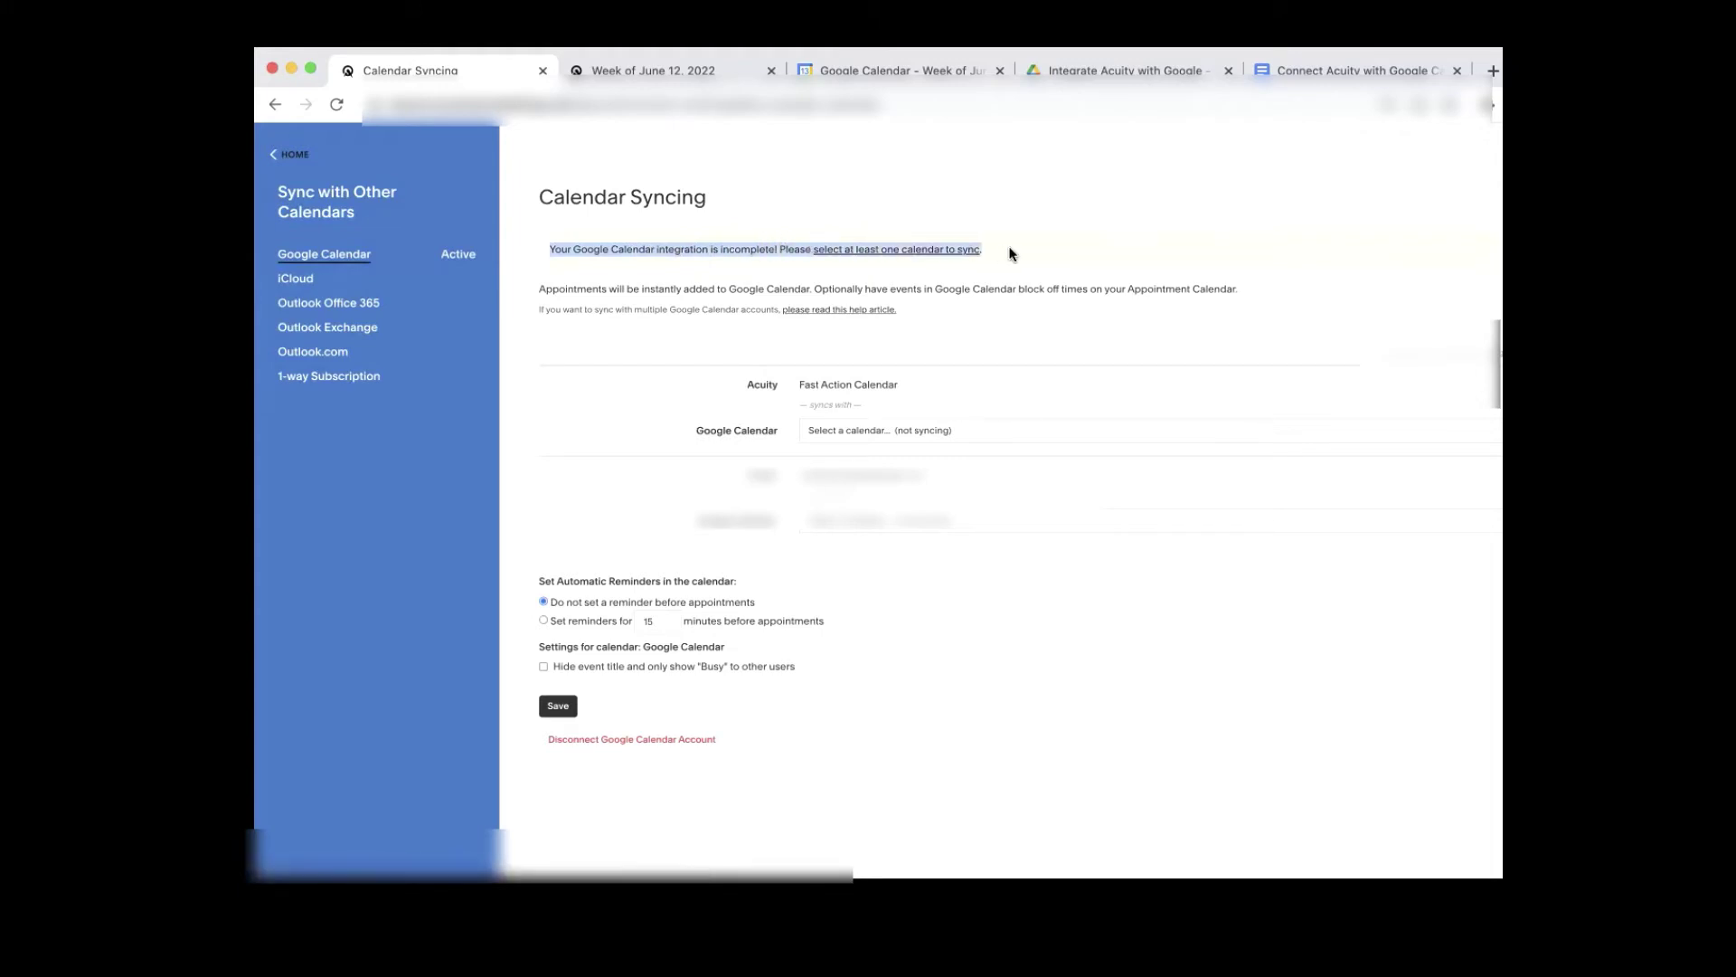
click(760, 286)
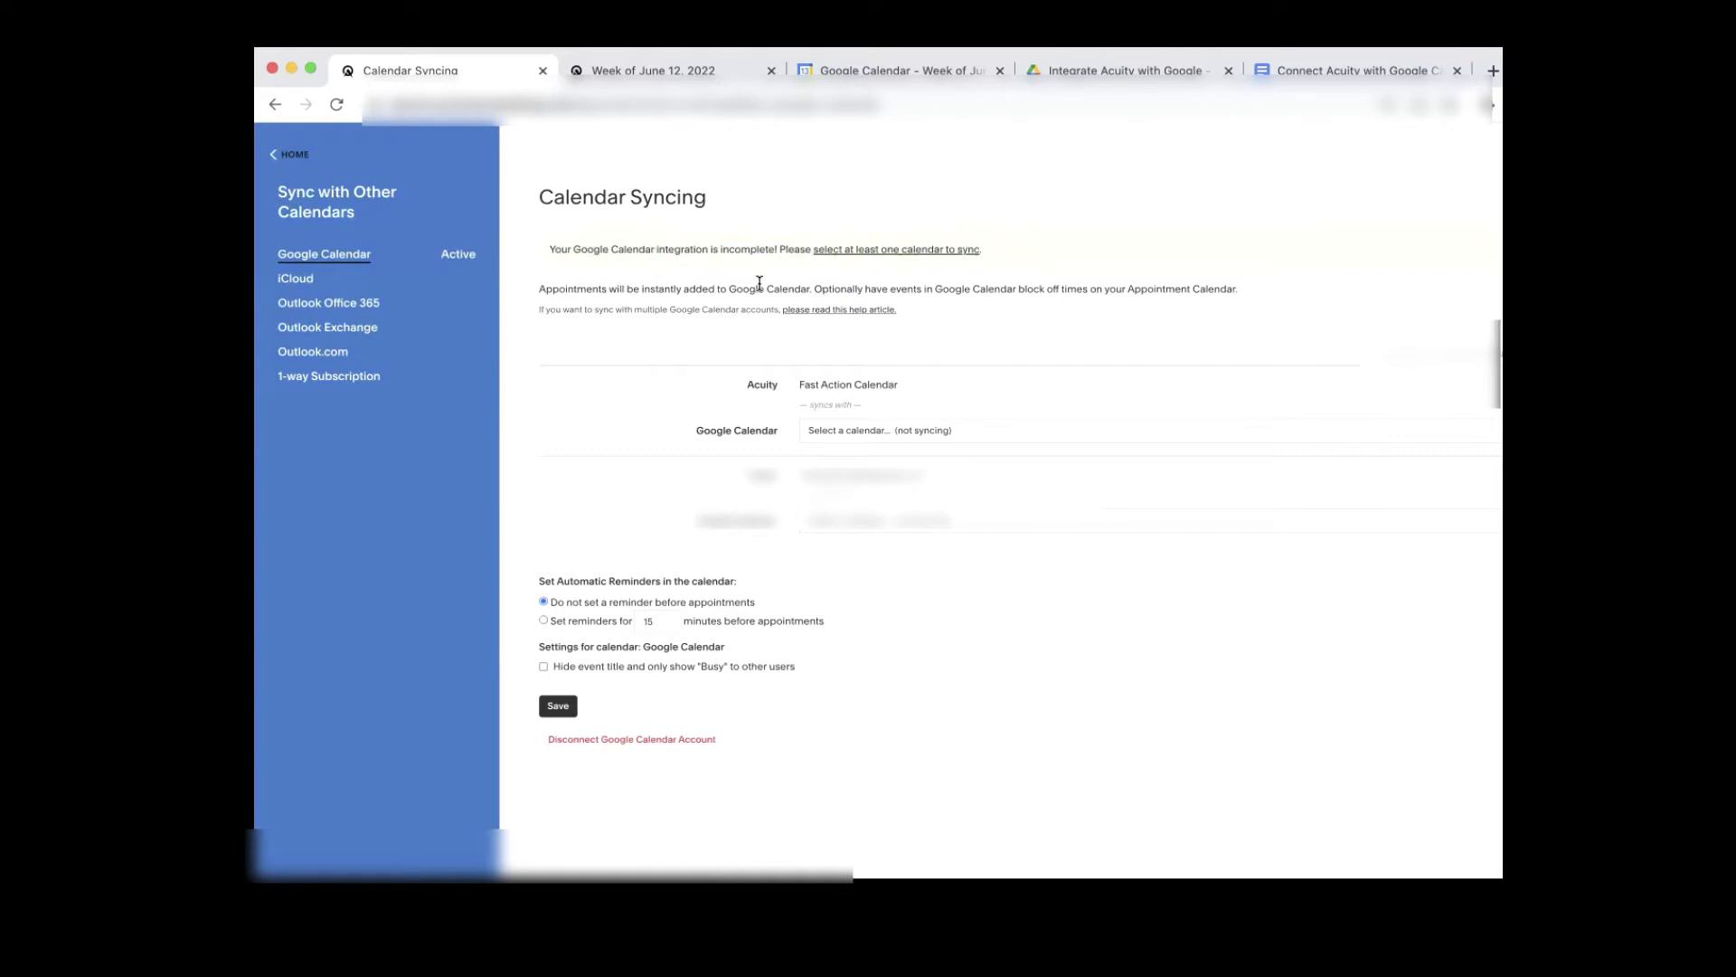
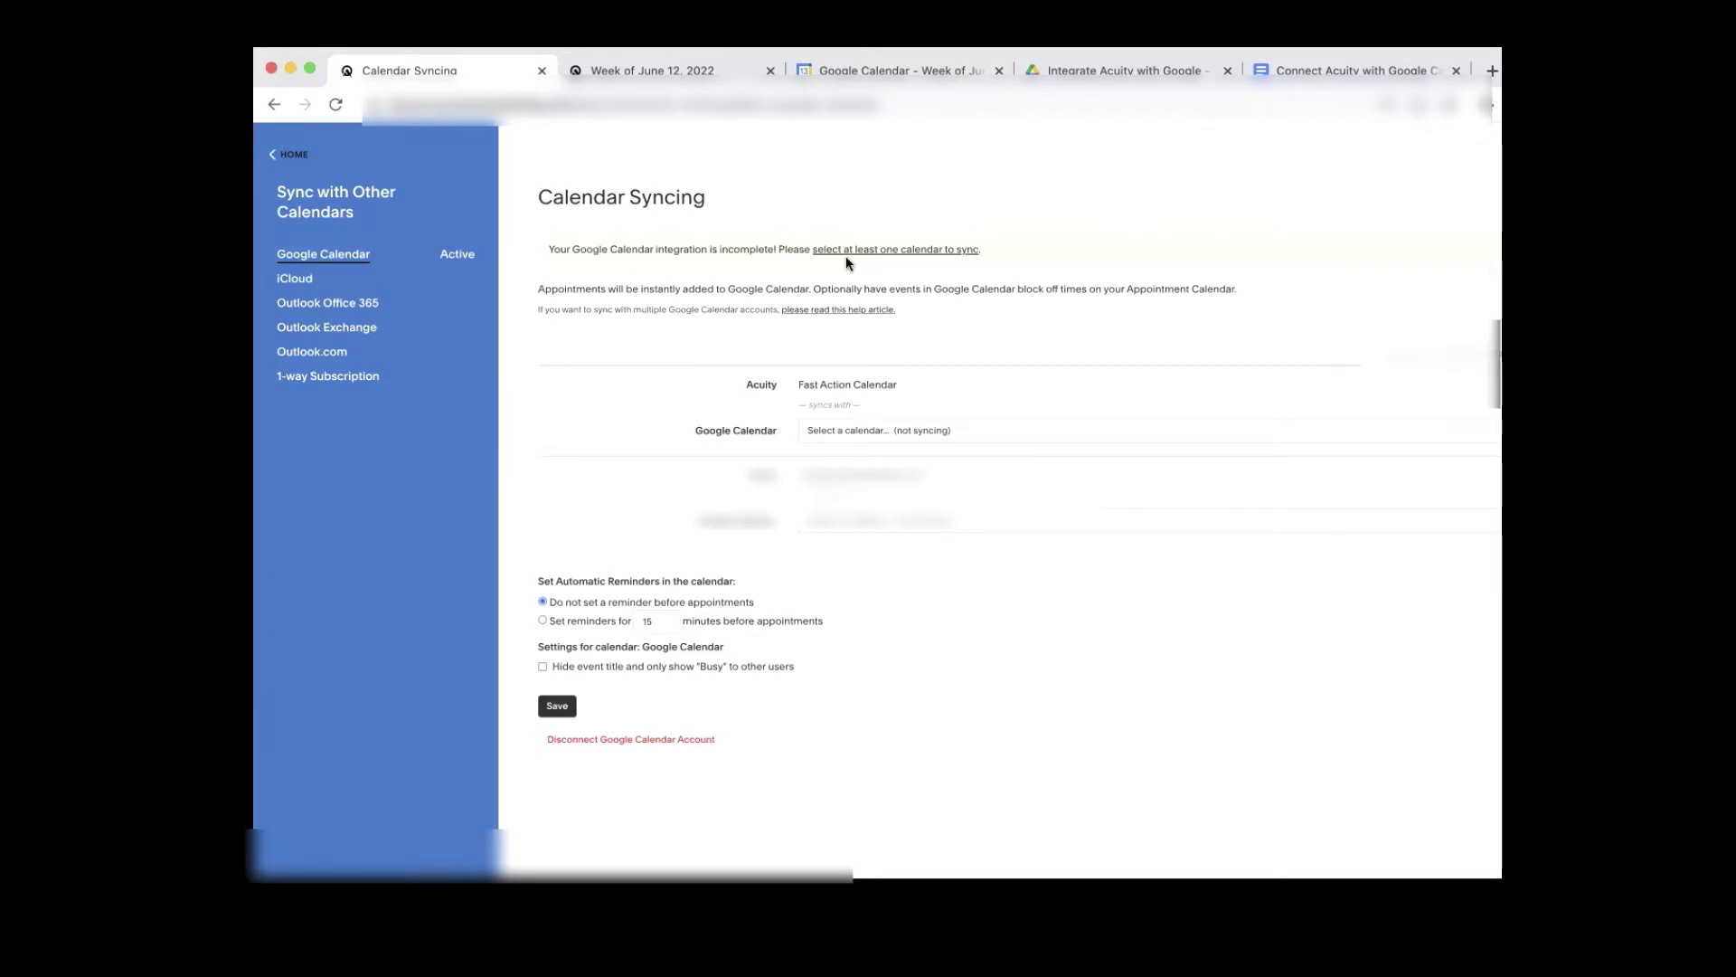
drag(825, 376, 962, 378)
click(721, 384)
drag(720, 384, 957, 386)
drag(751, 386, 945, 387)
click(860, 385)
drag(680, 438, 772, 432)
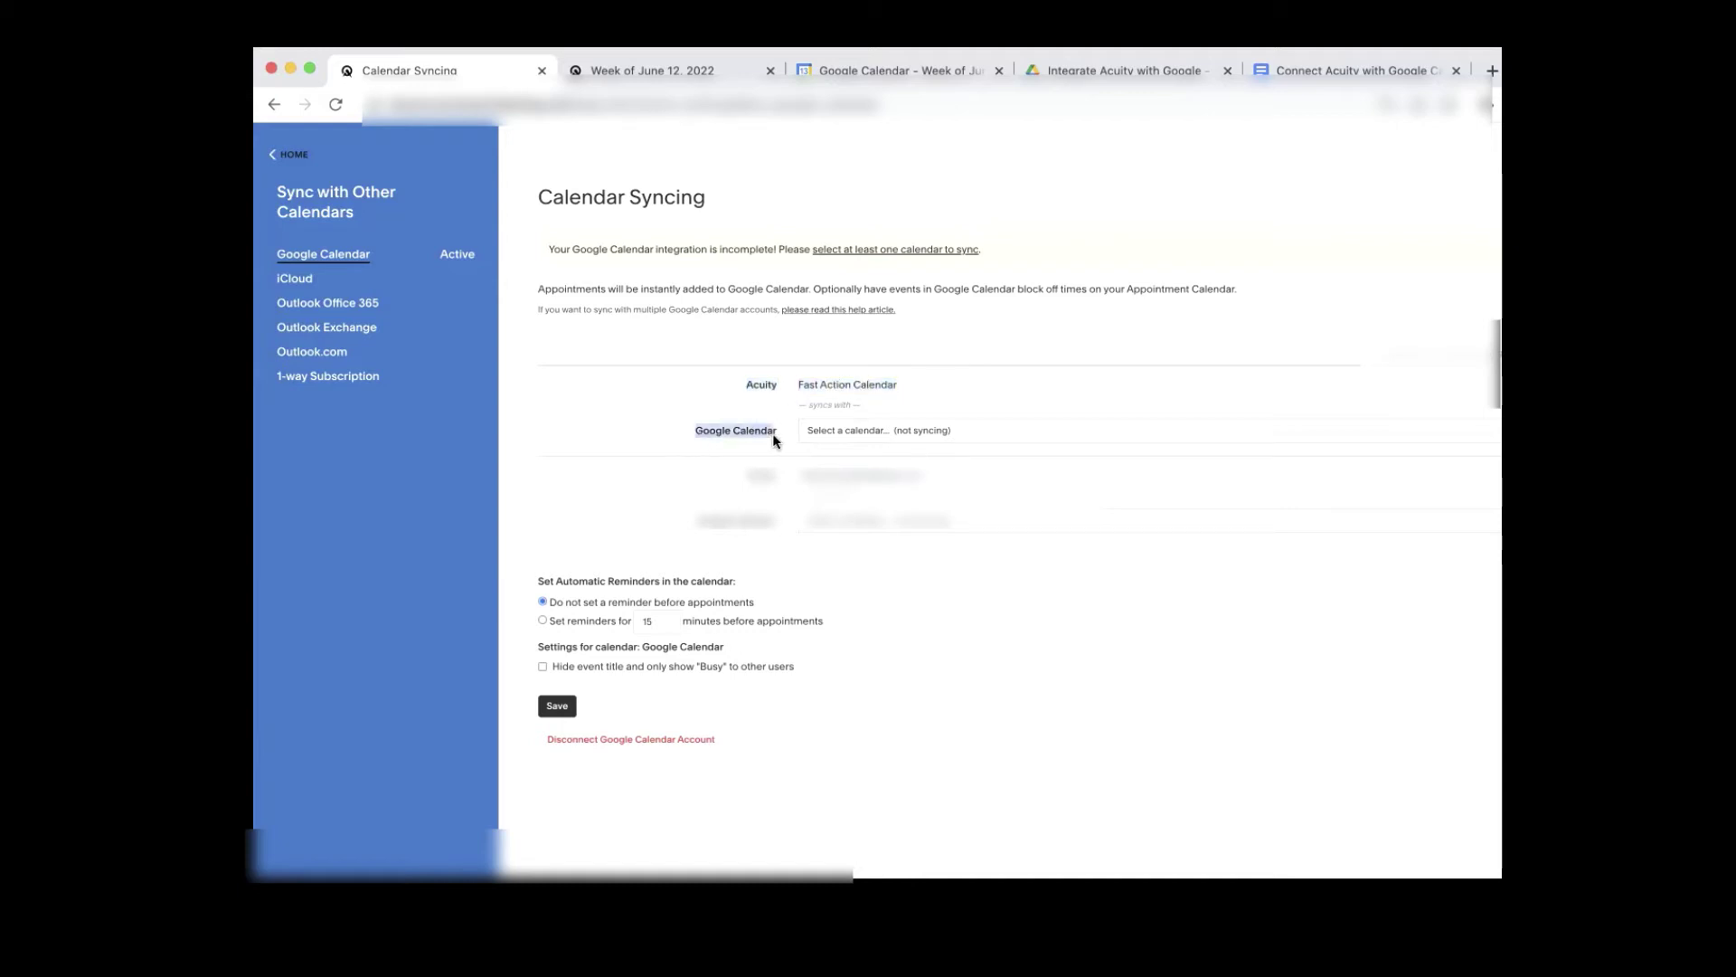
Step: Sync Acuity's Fast Action Calendar with the personal SLGmail Google calendar and save the sync settings
click(877, 431)
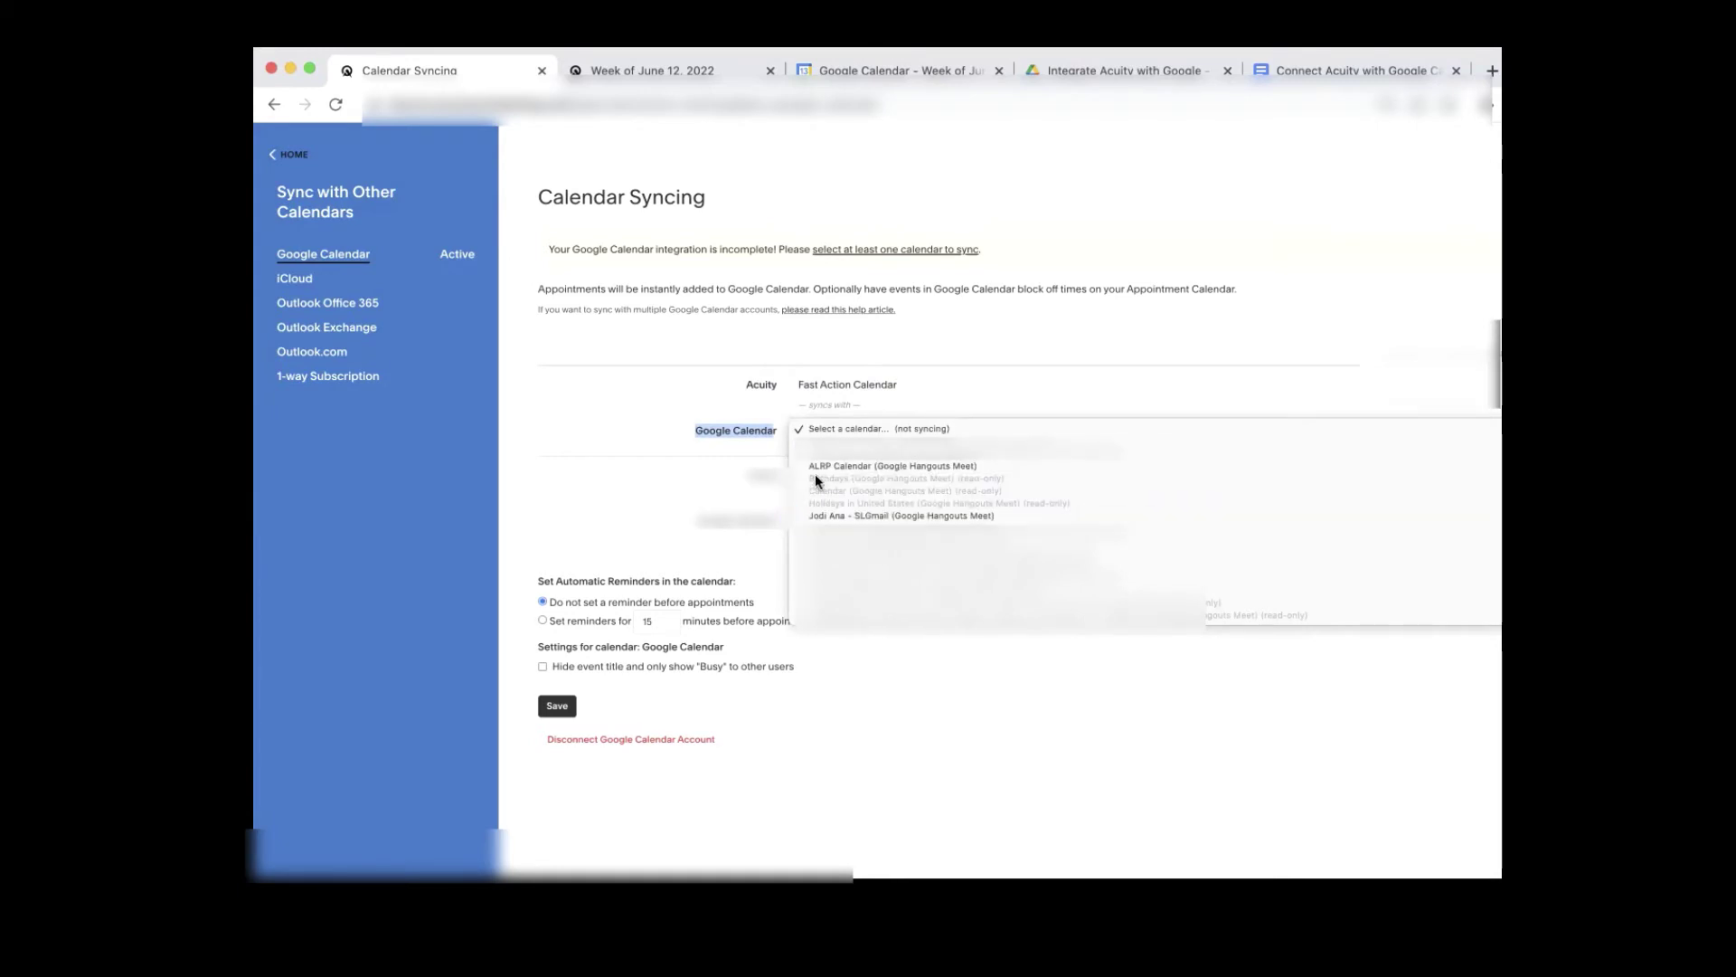
click(985, 299)
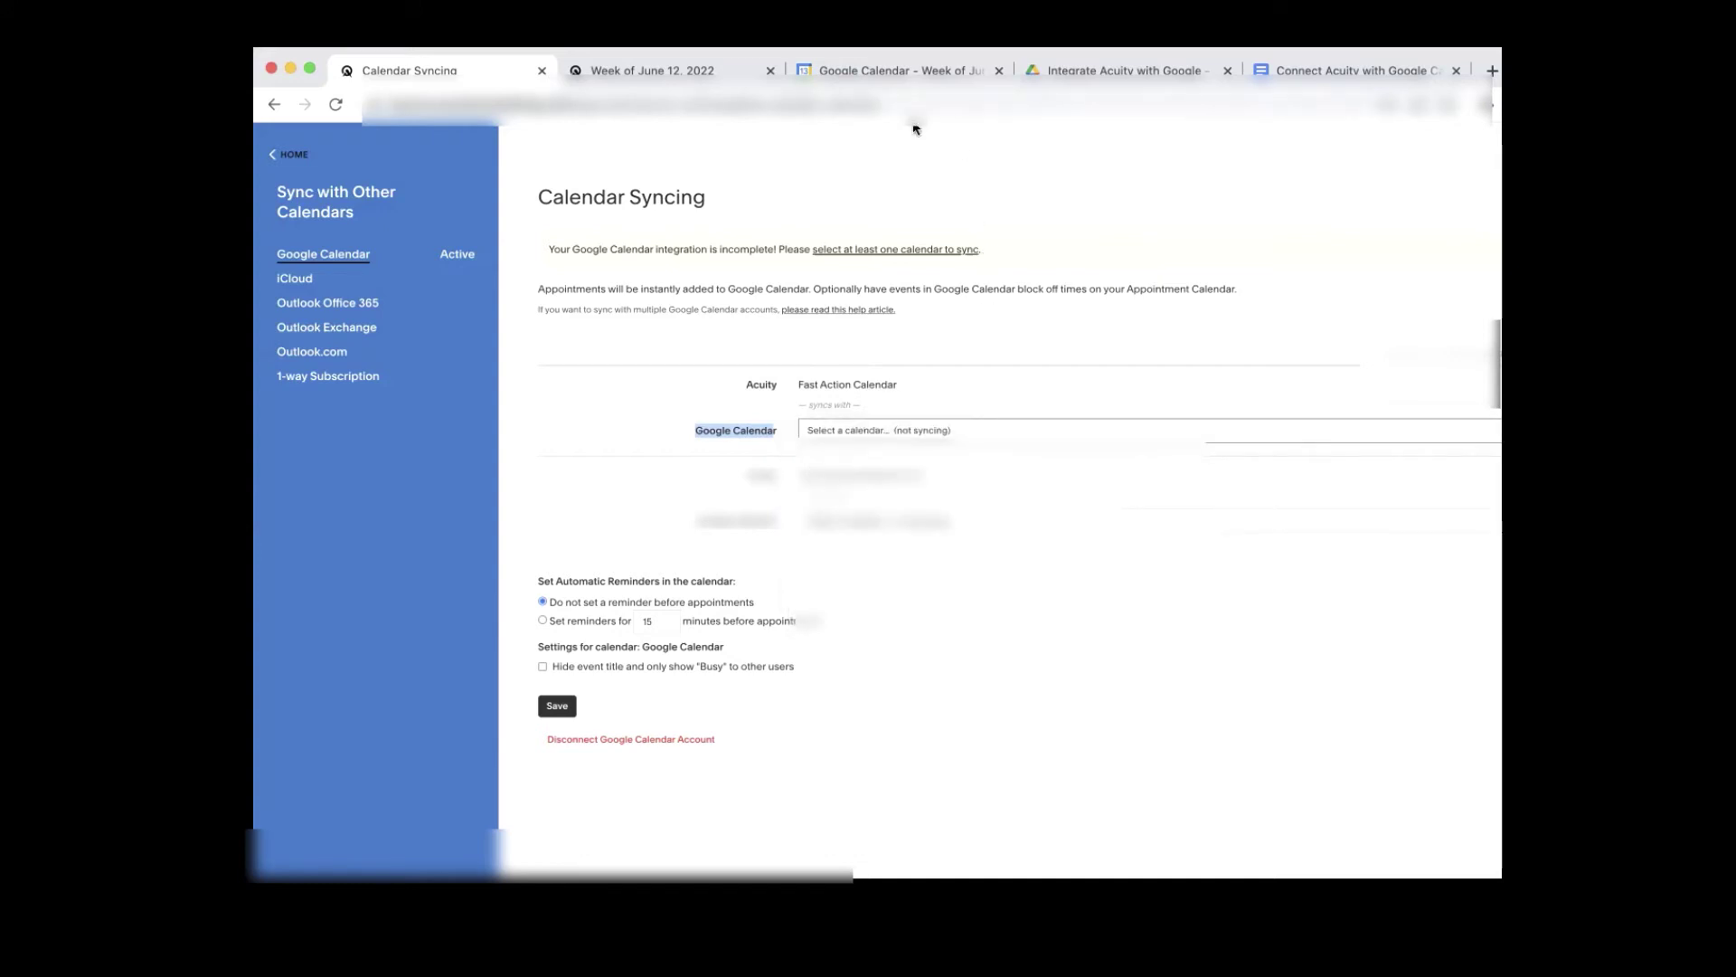
click(864, 63)
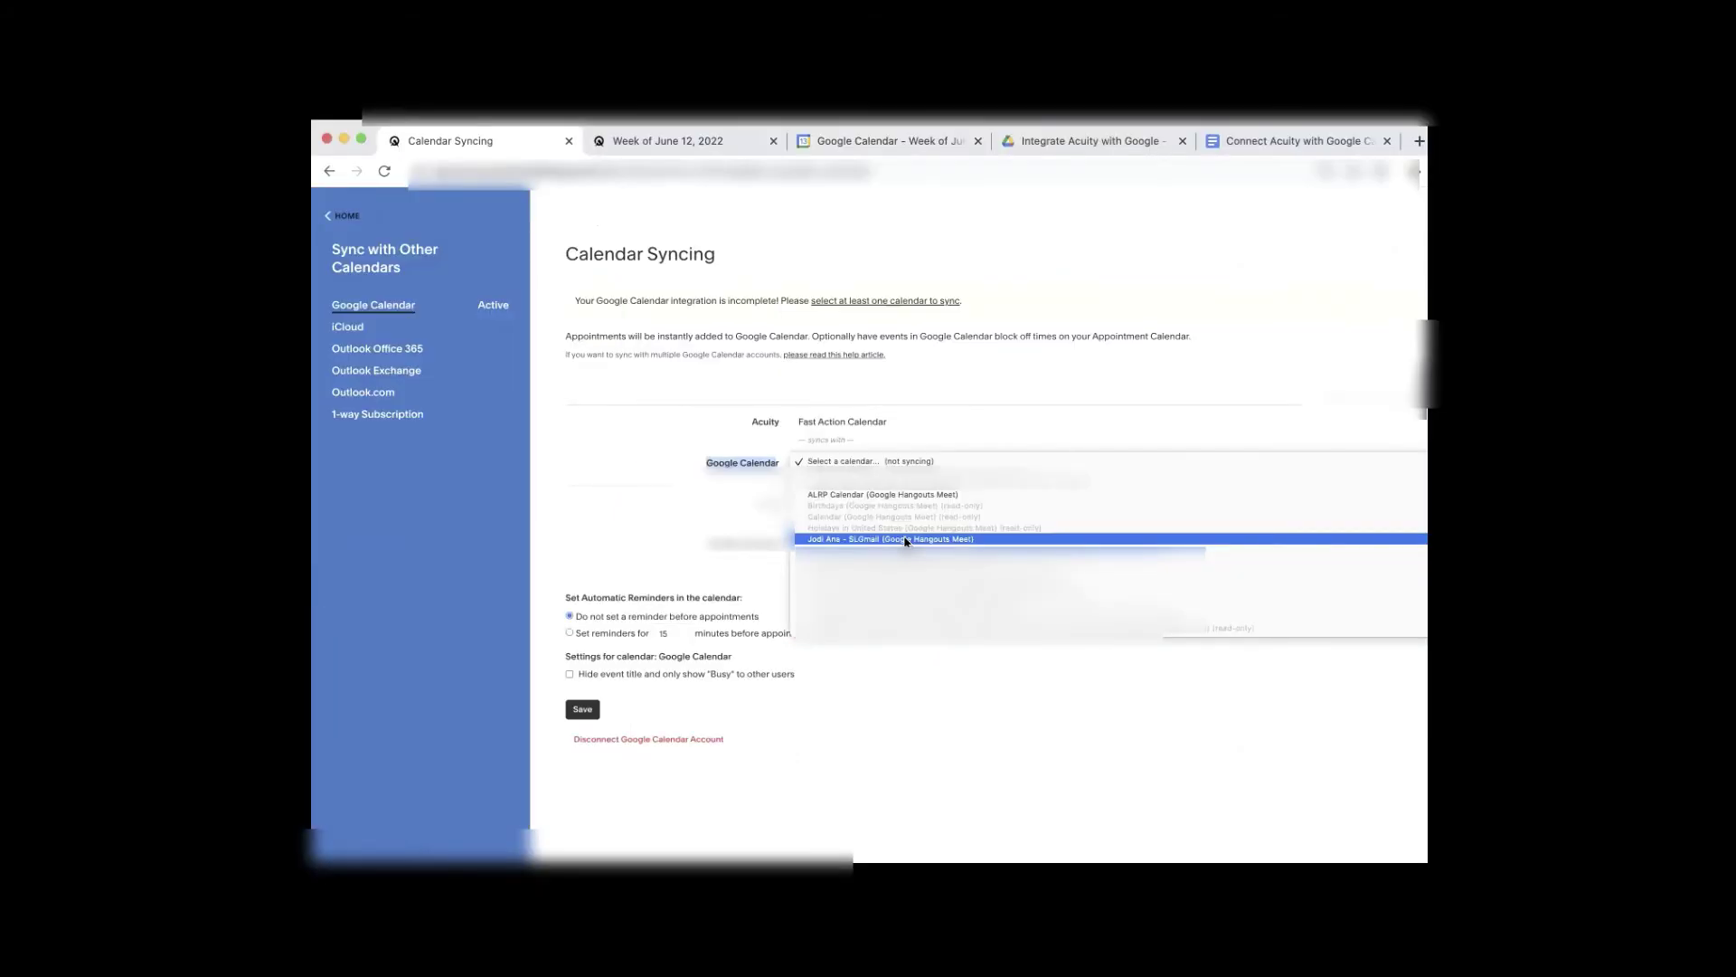
click(874, 457)
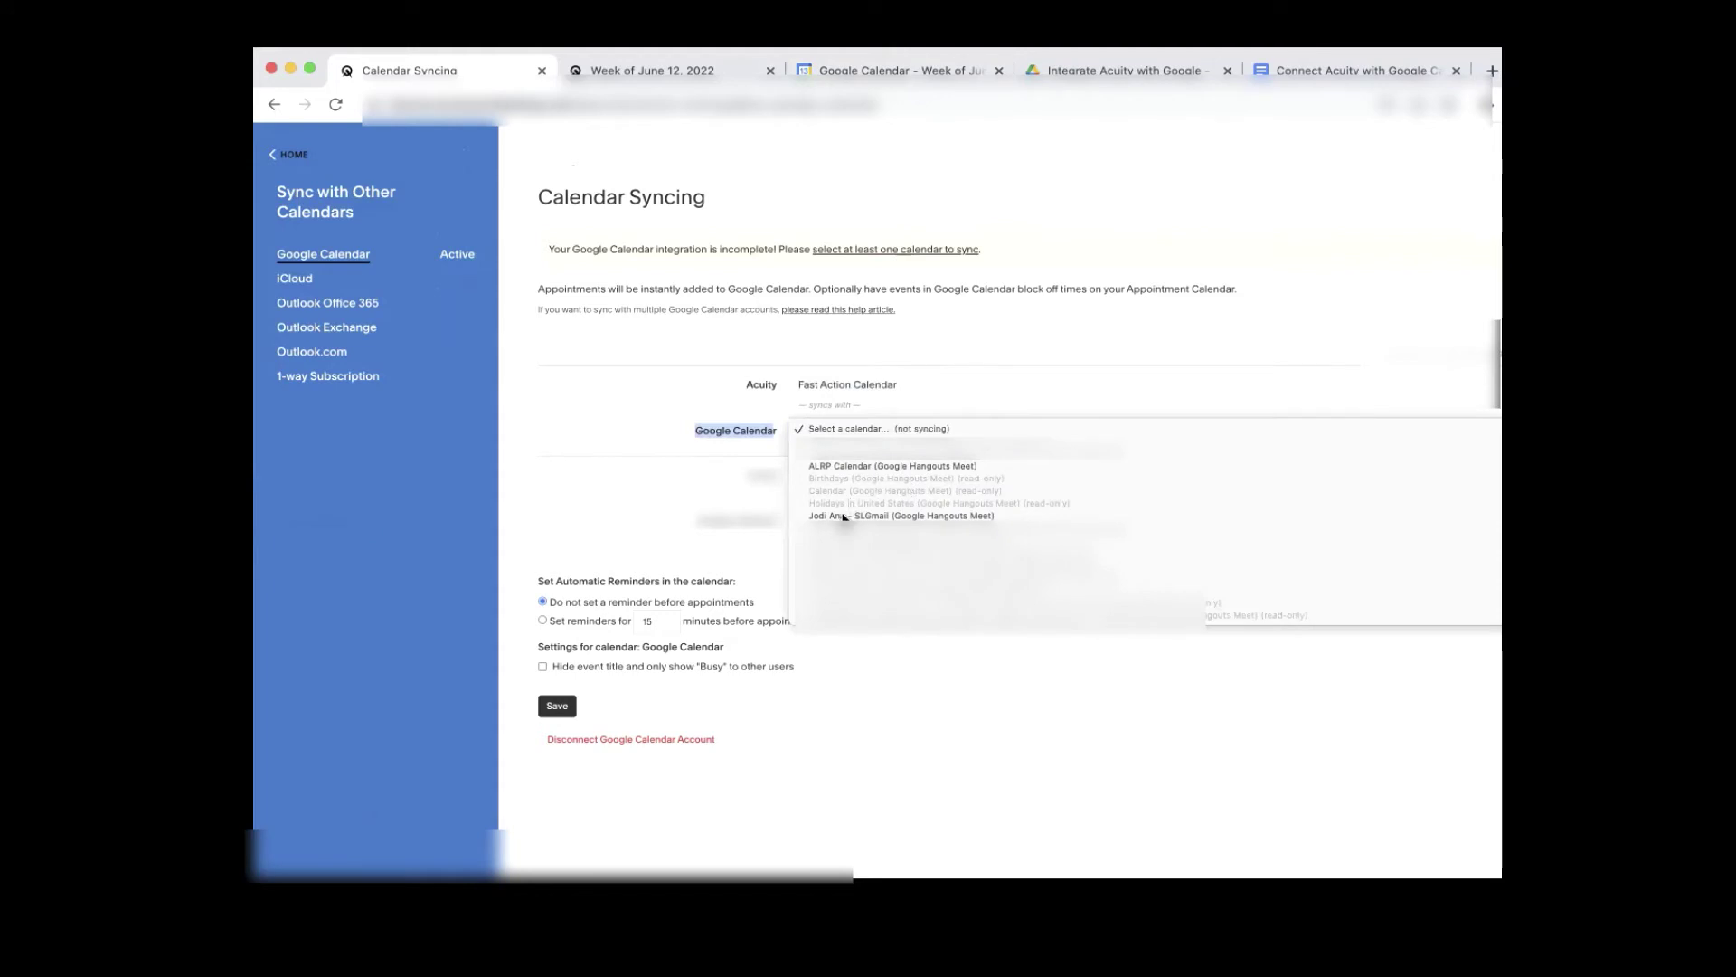
click(918, 517)
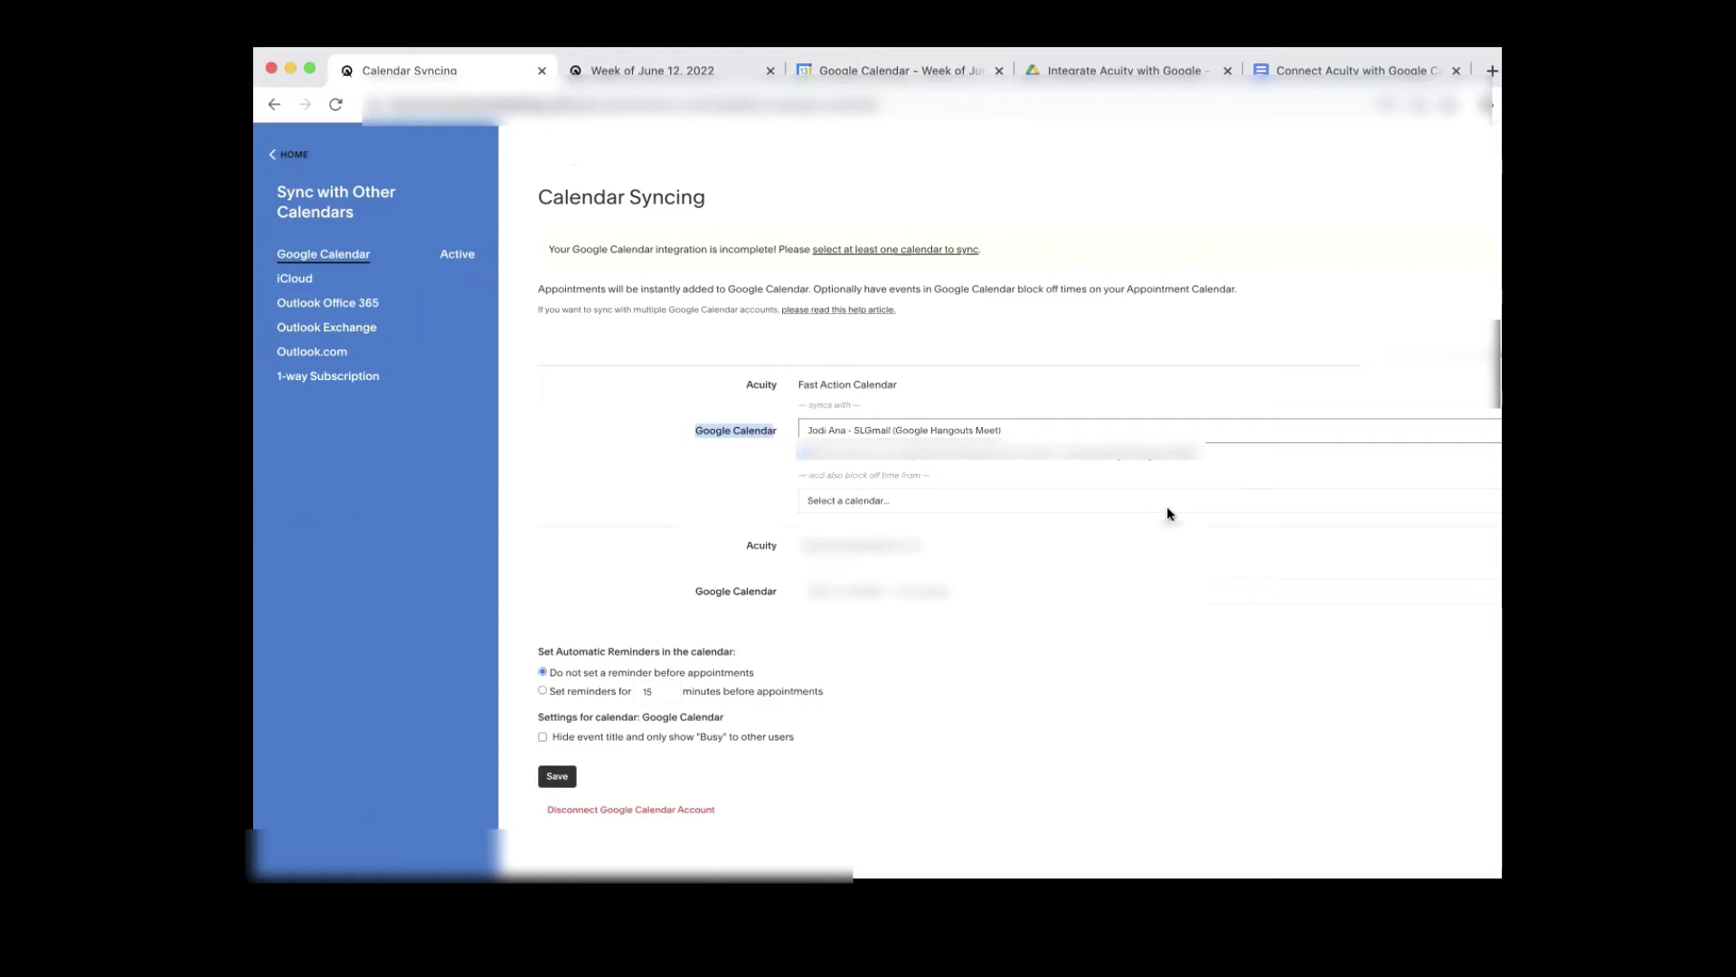
click(557, 776)
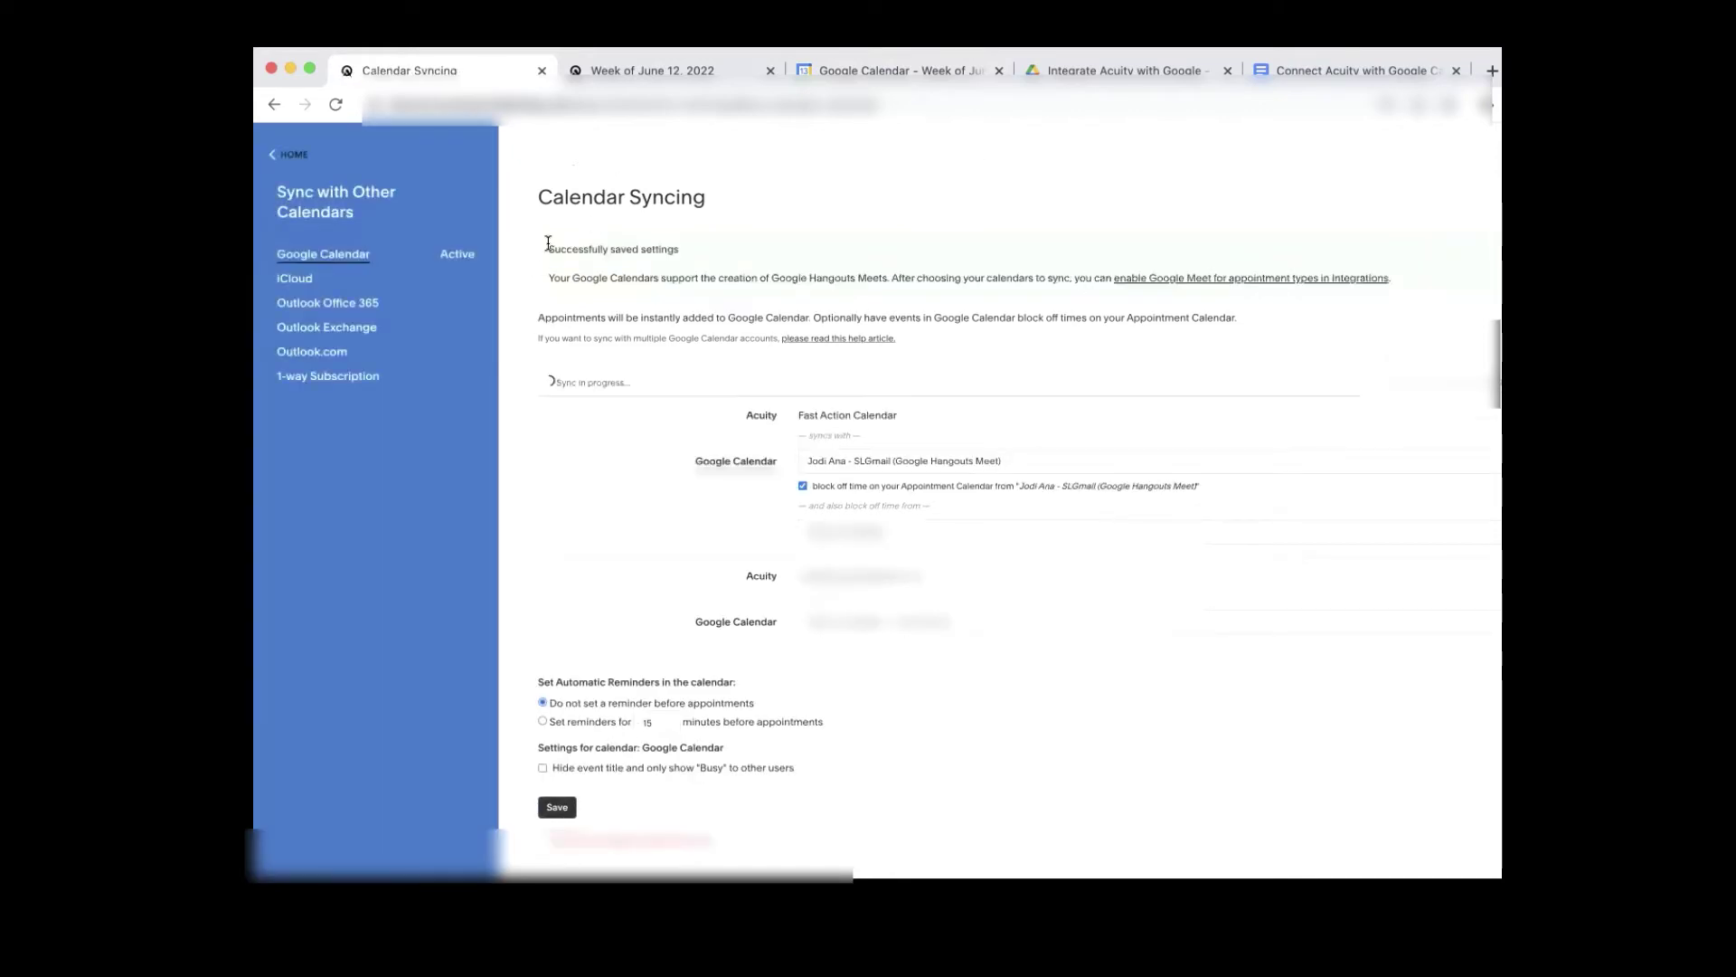
drag(545, 249, 698, 255)
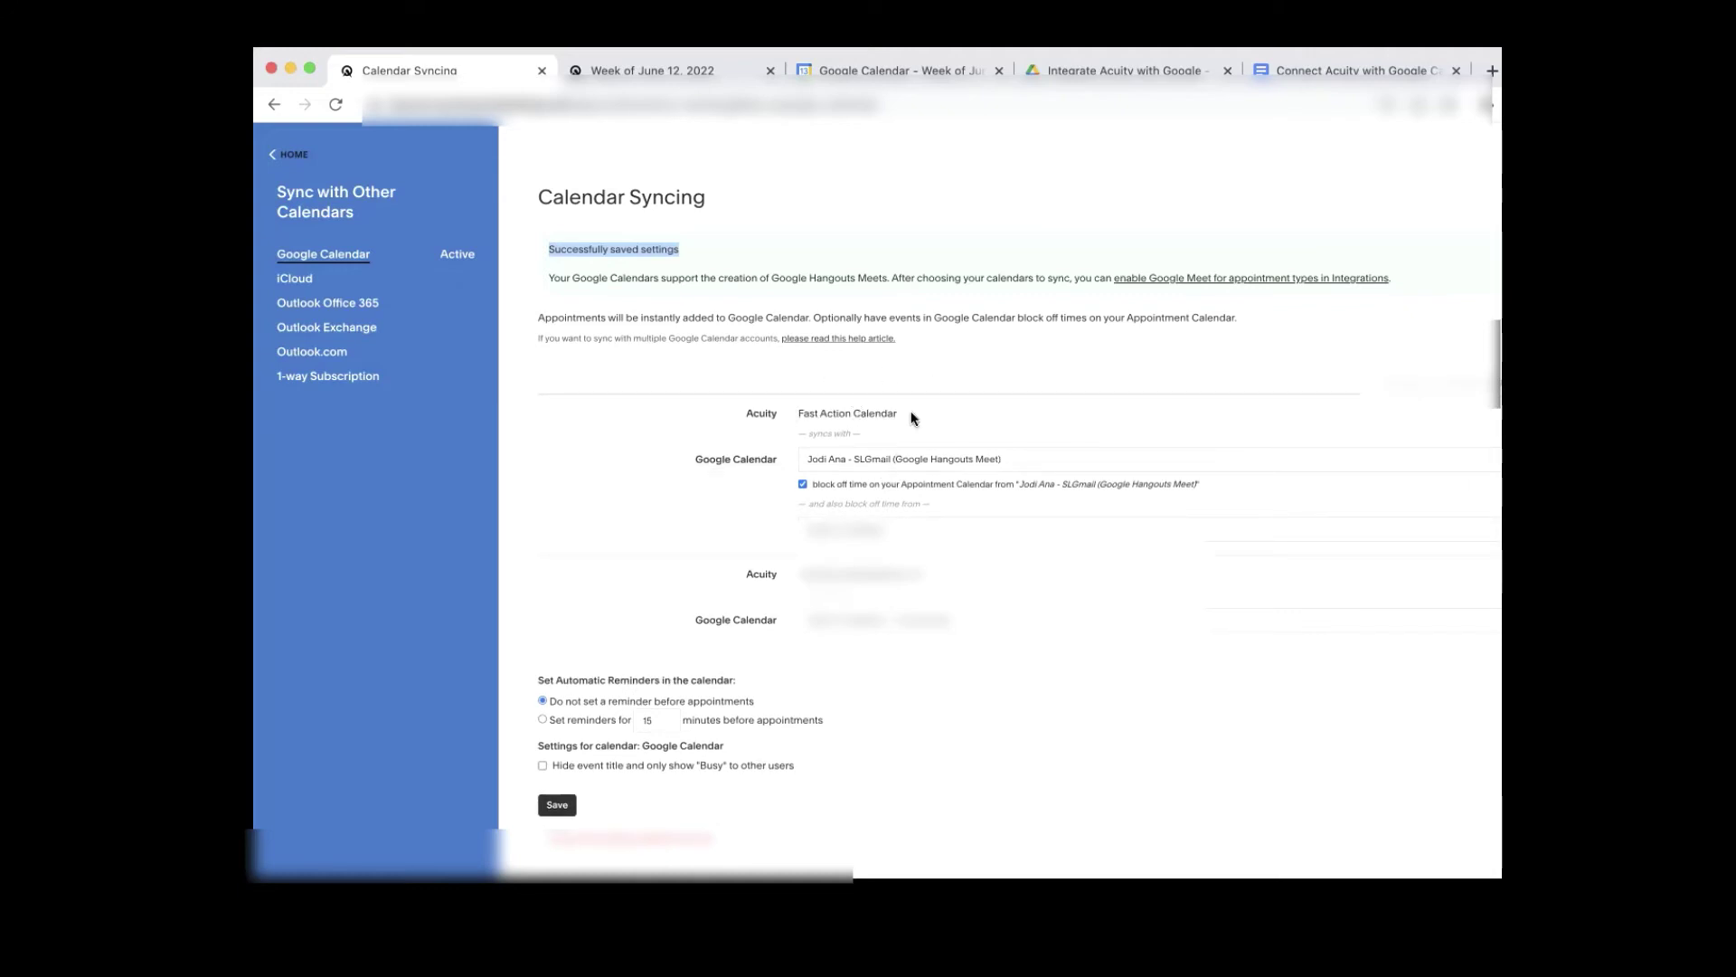
click(629, 459)
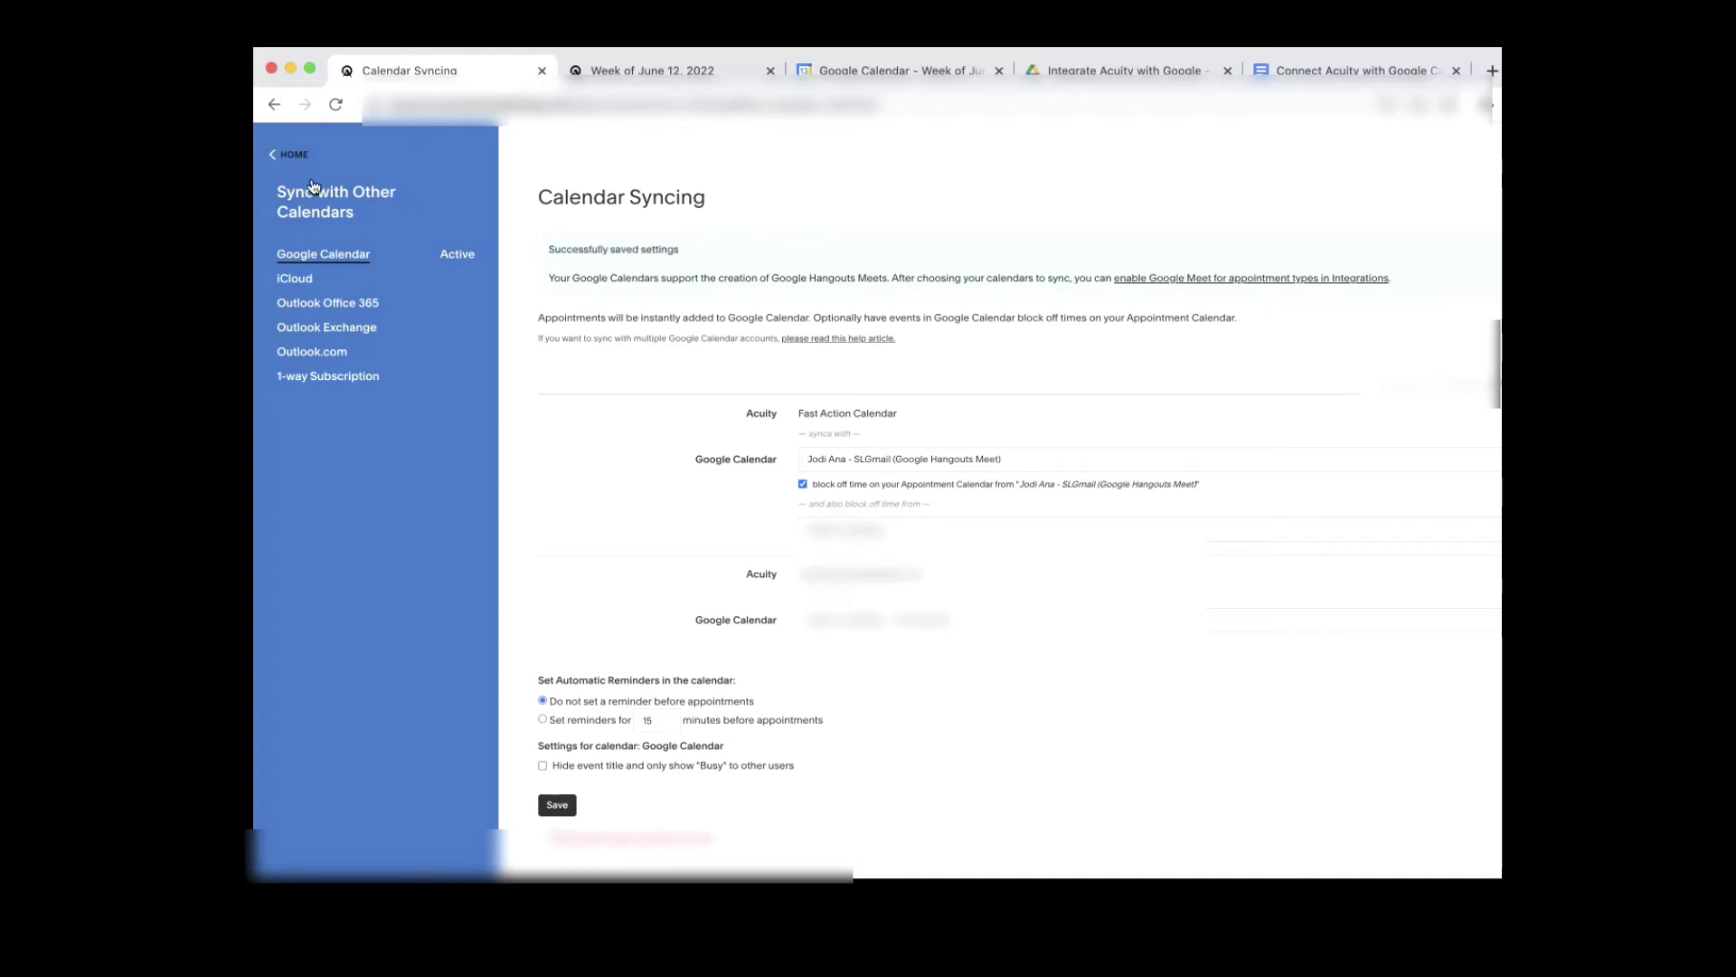
Step: Return to the Acuity week calendar and compare its synced blocked-off times with the events in Google Calendar
click(289, 153)
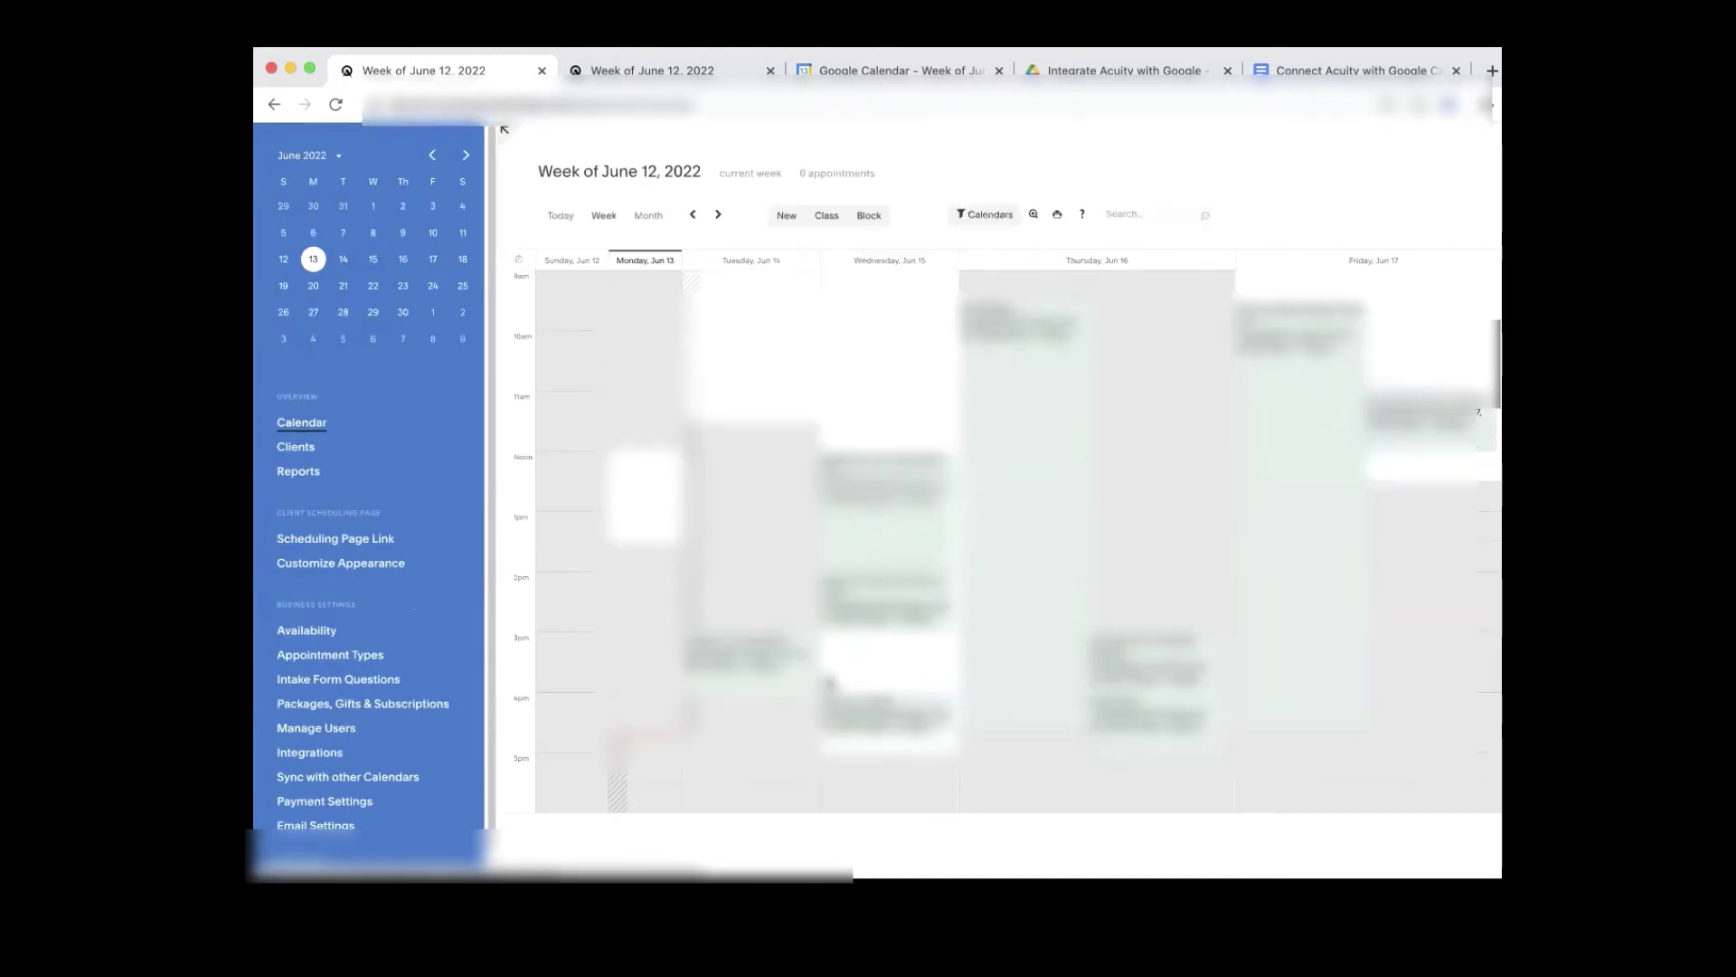
click(848, 73)
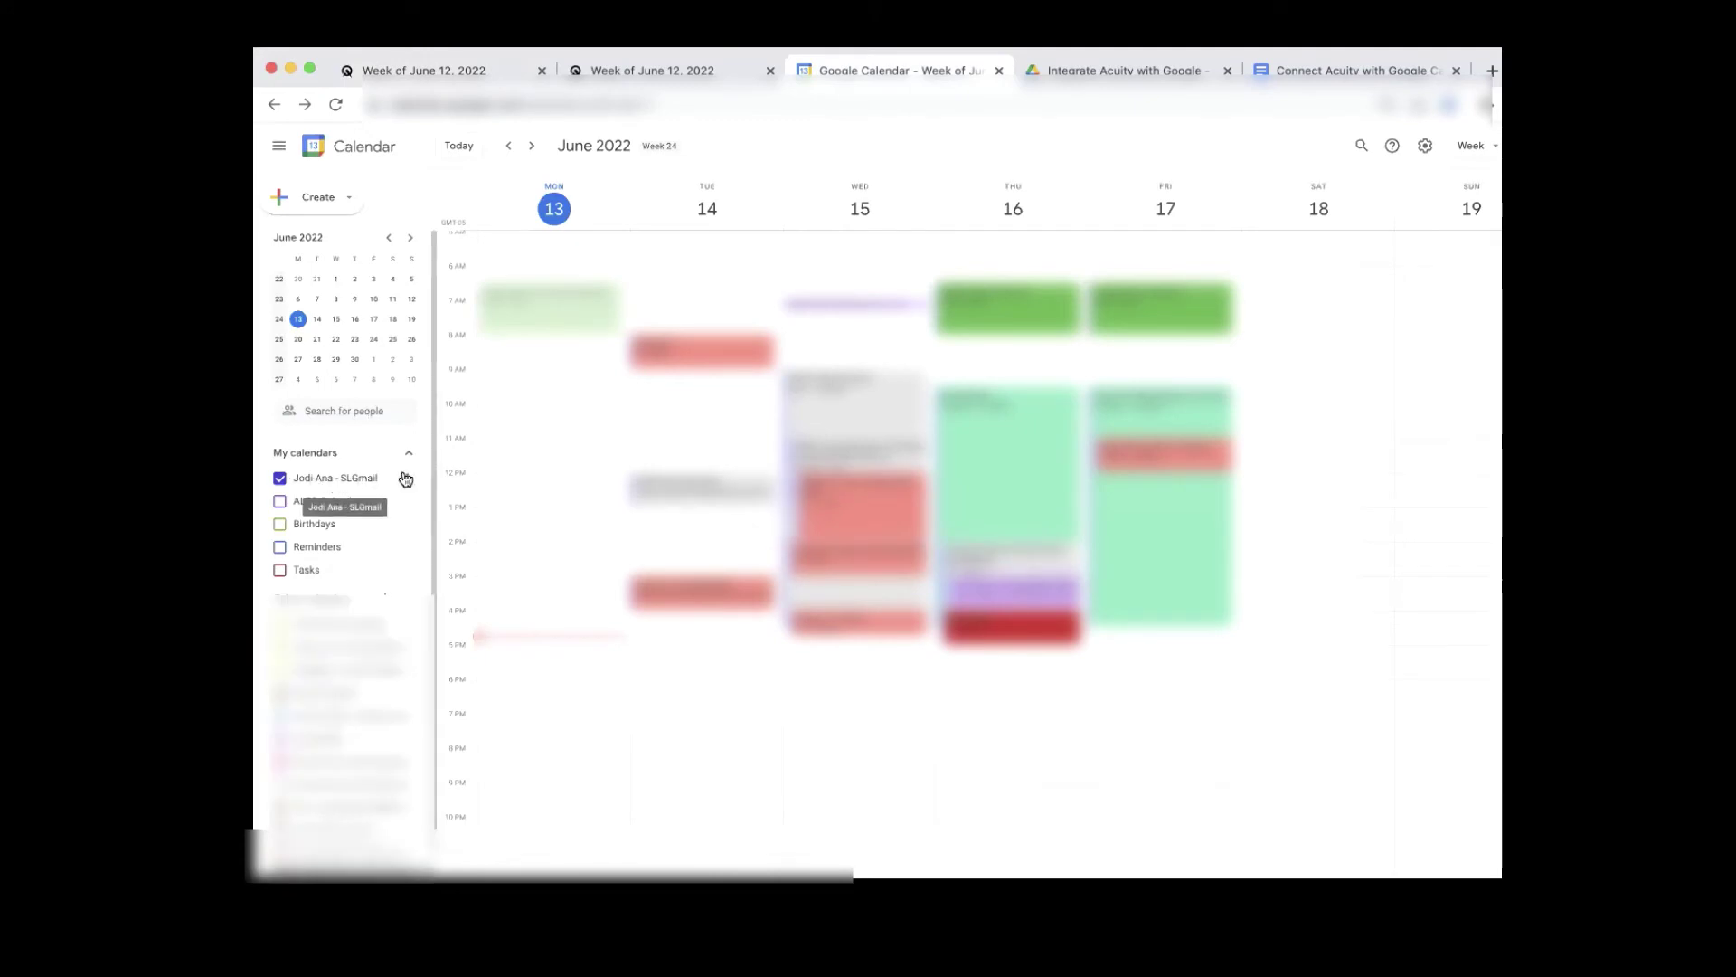
click(624, 70)
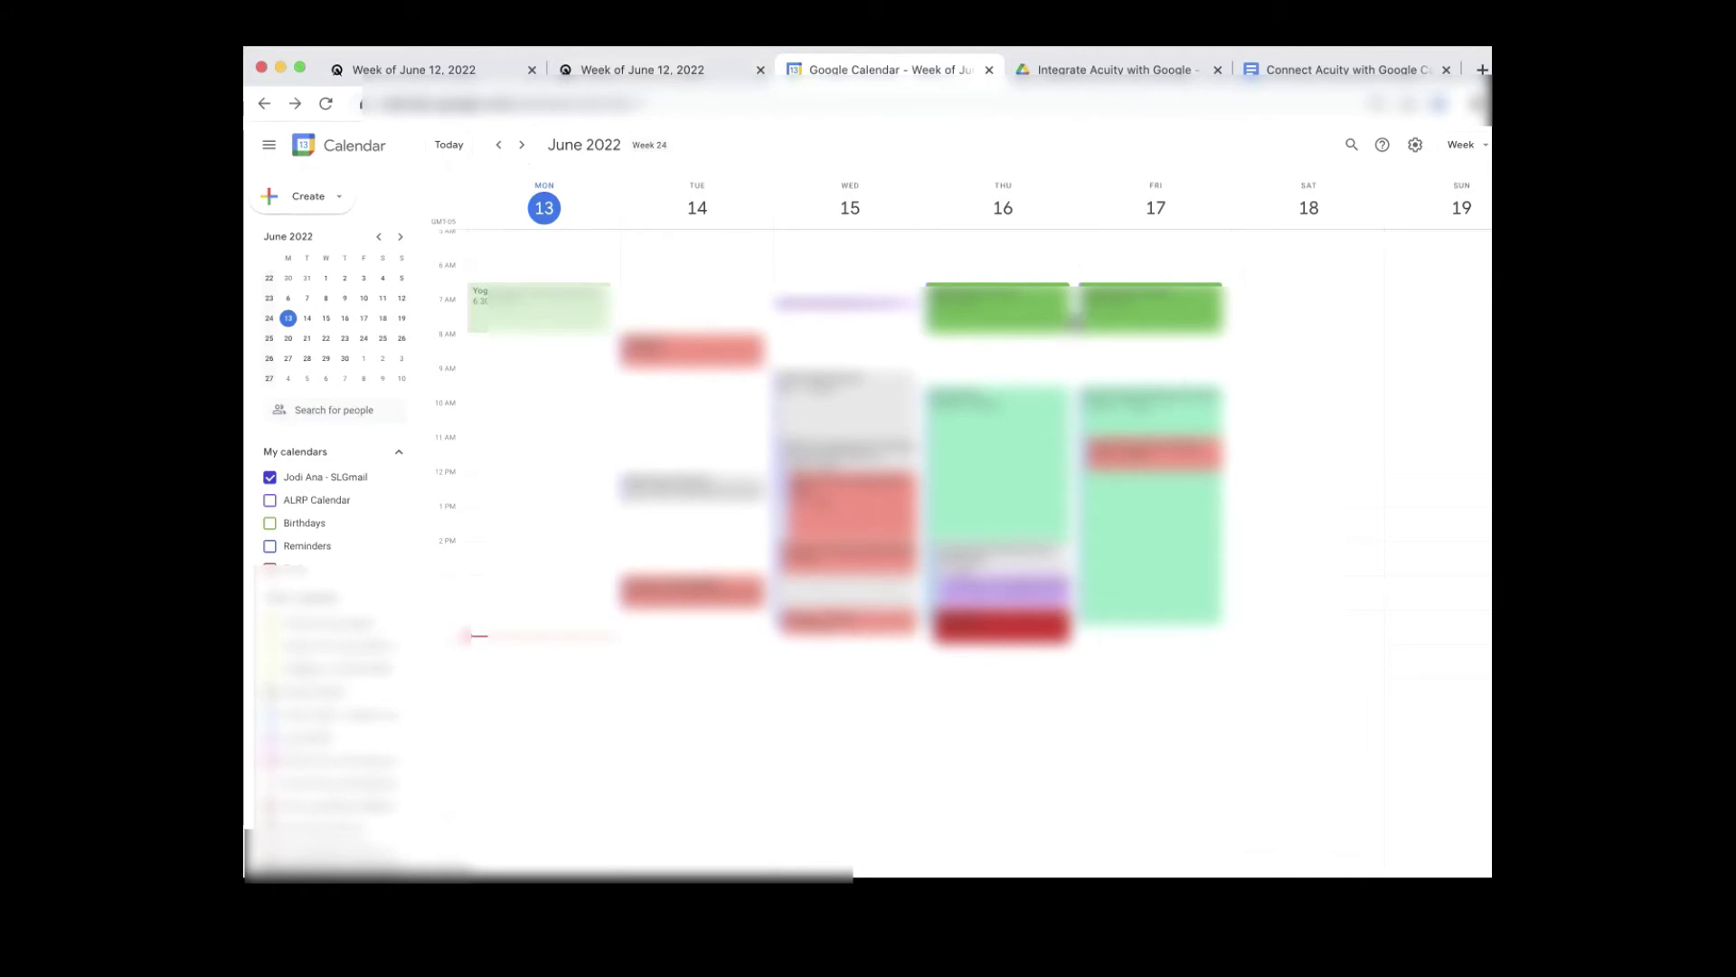
click(657, 72)
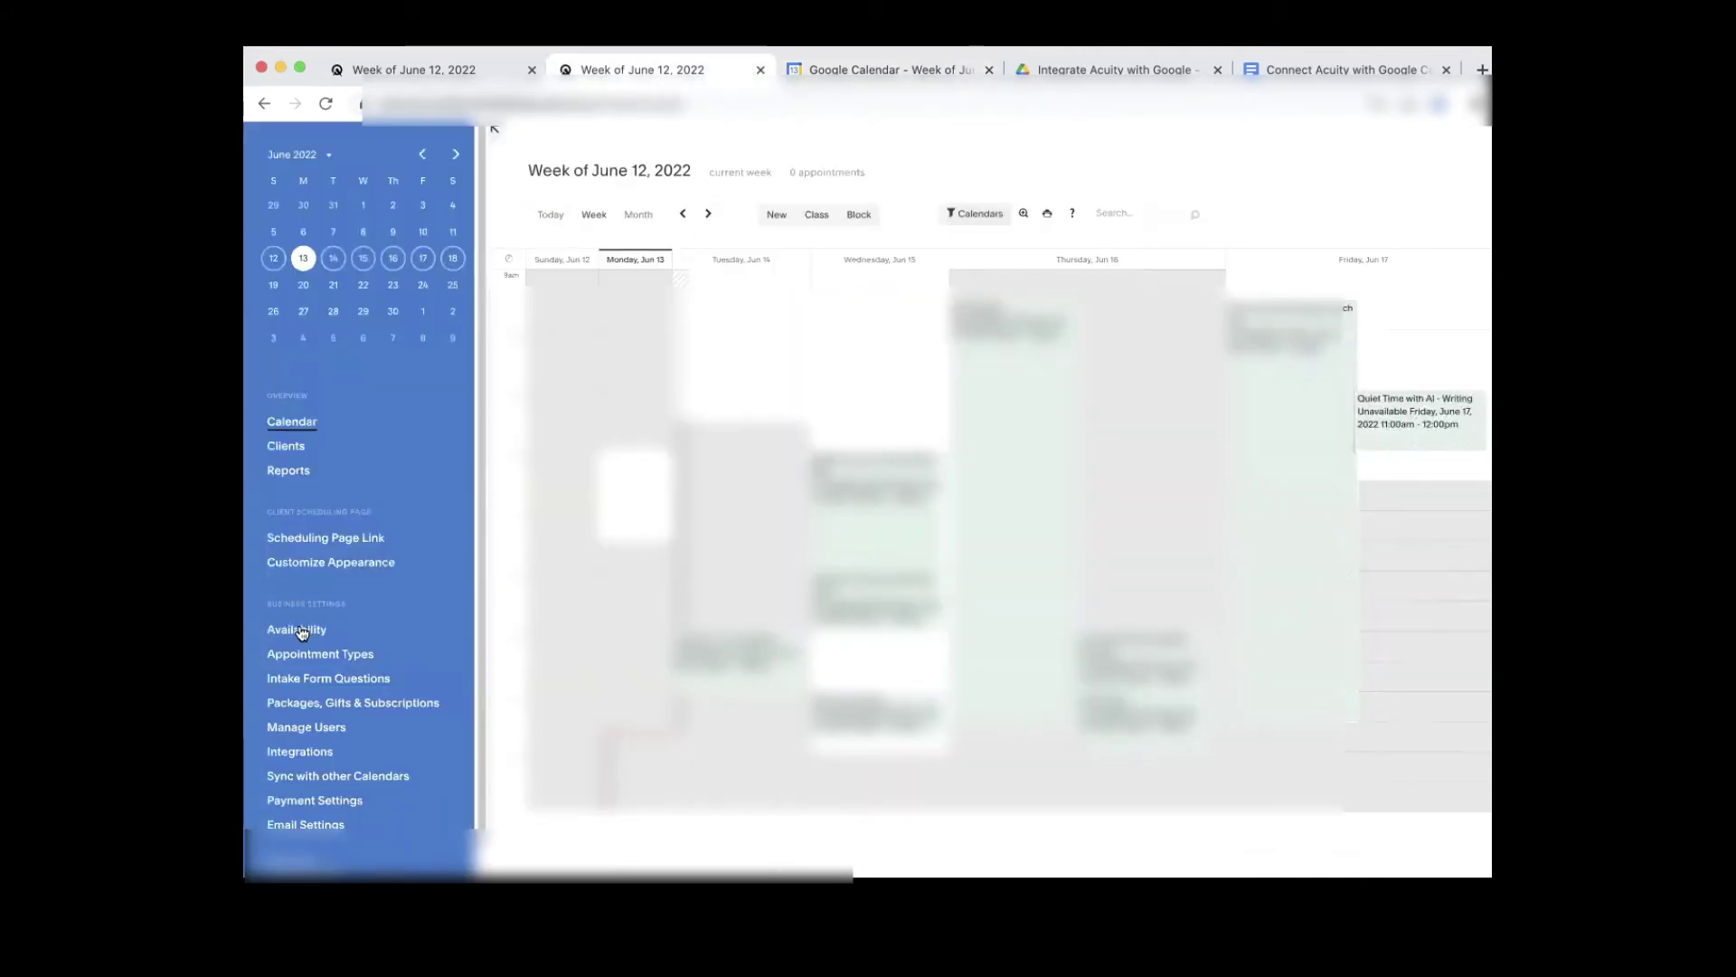
Step: Open the Google Calendar sync settings and switch blocking off time from the SLGmail calendar off and on again
click(362, 775)
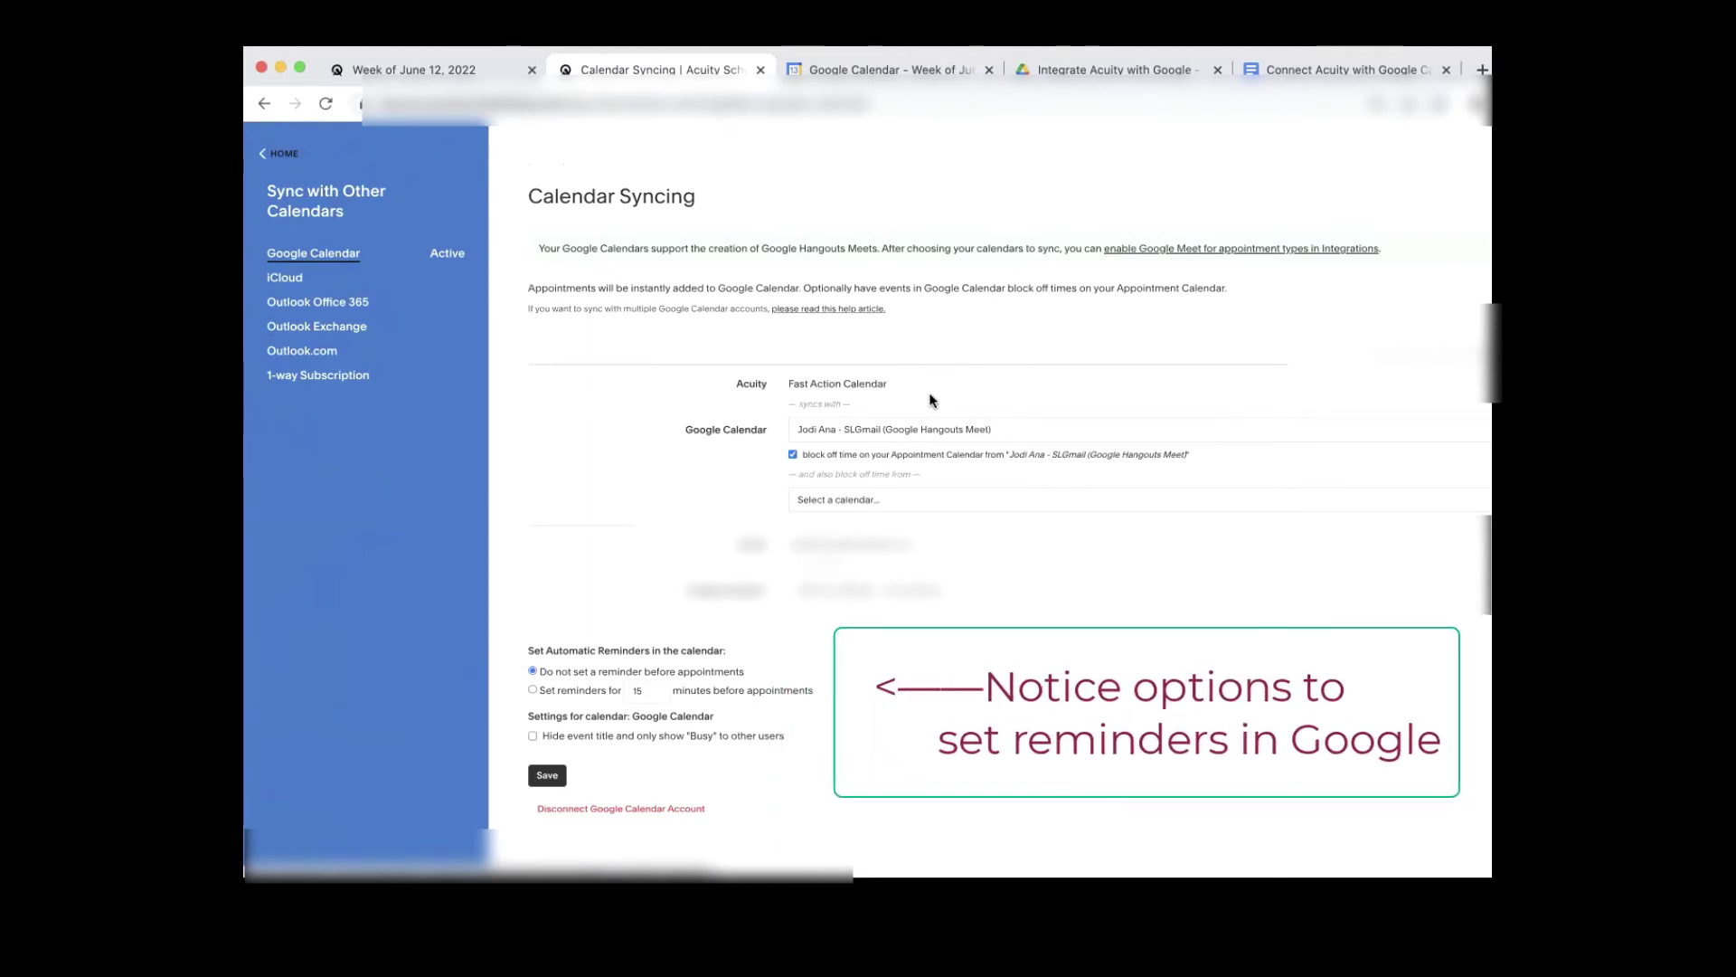
click(791, 455)
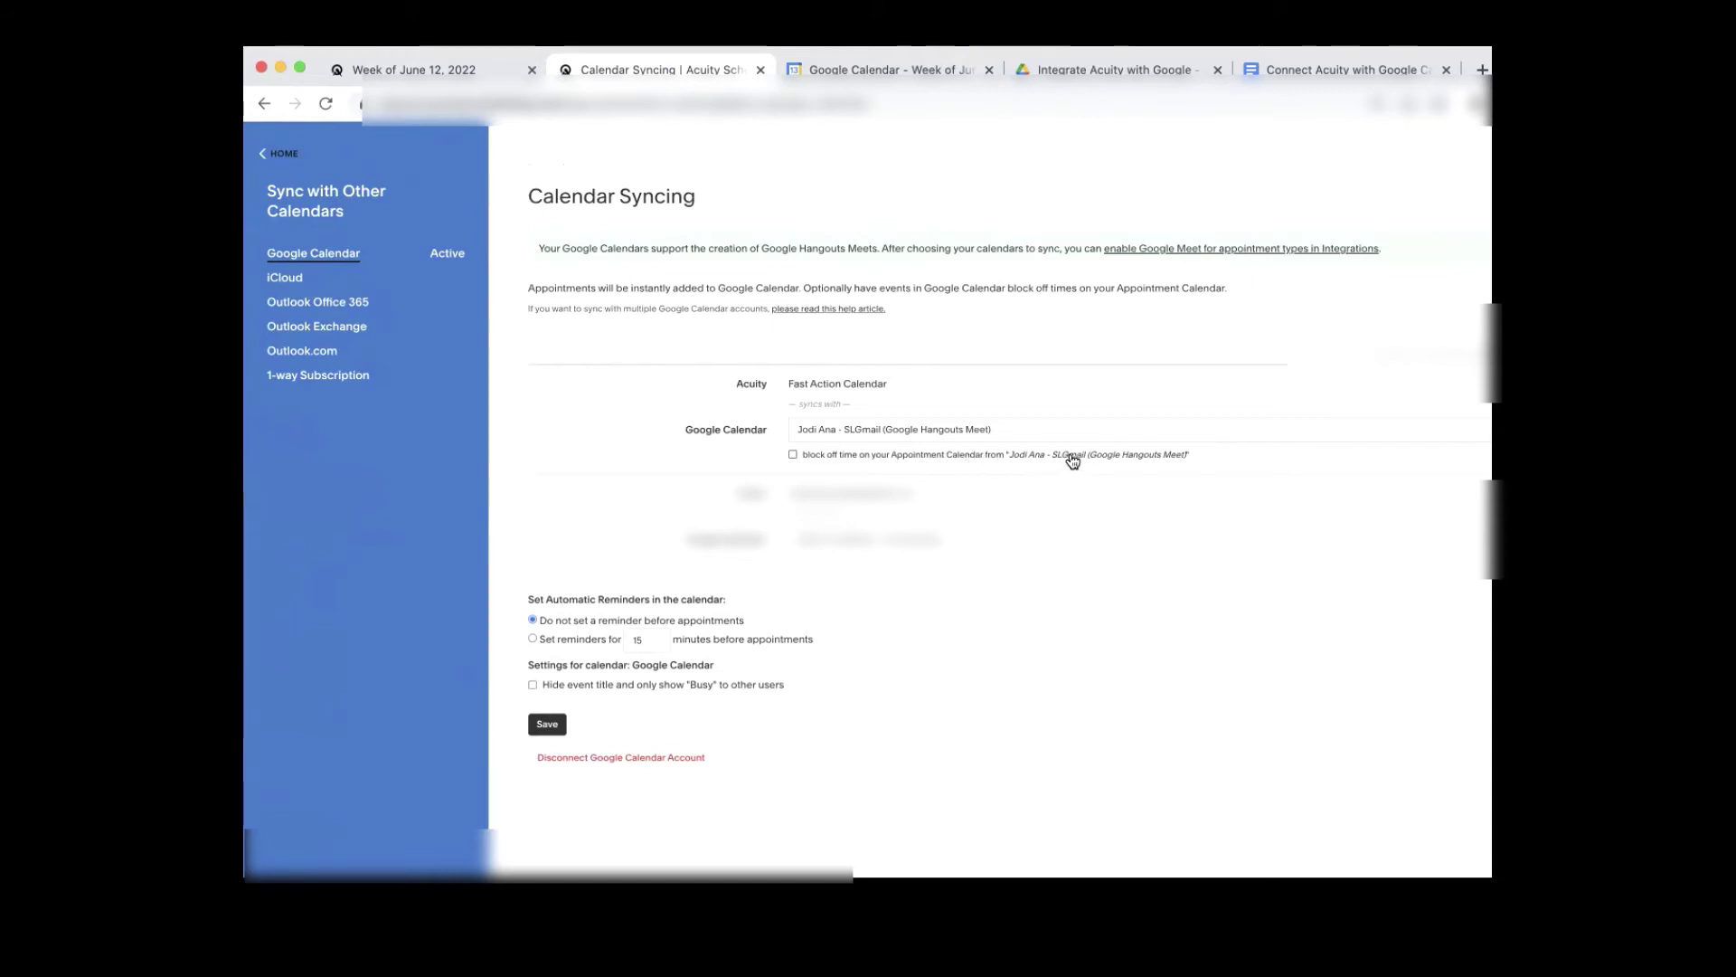
click(794, 454)
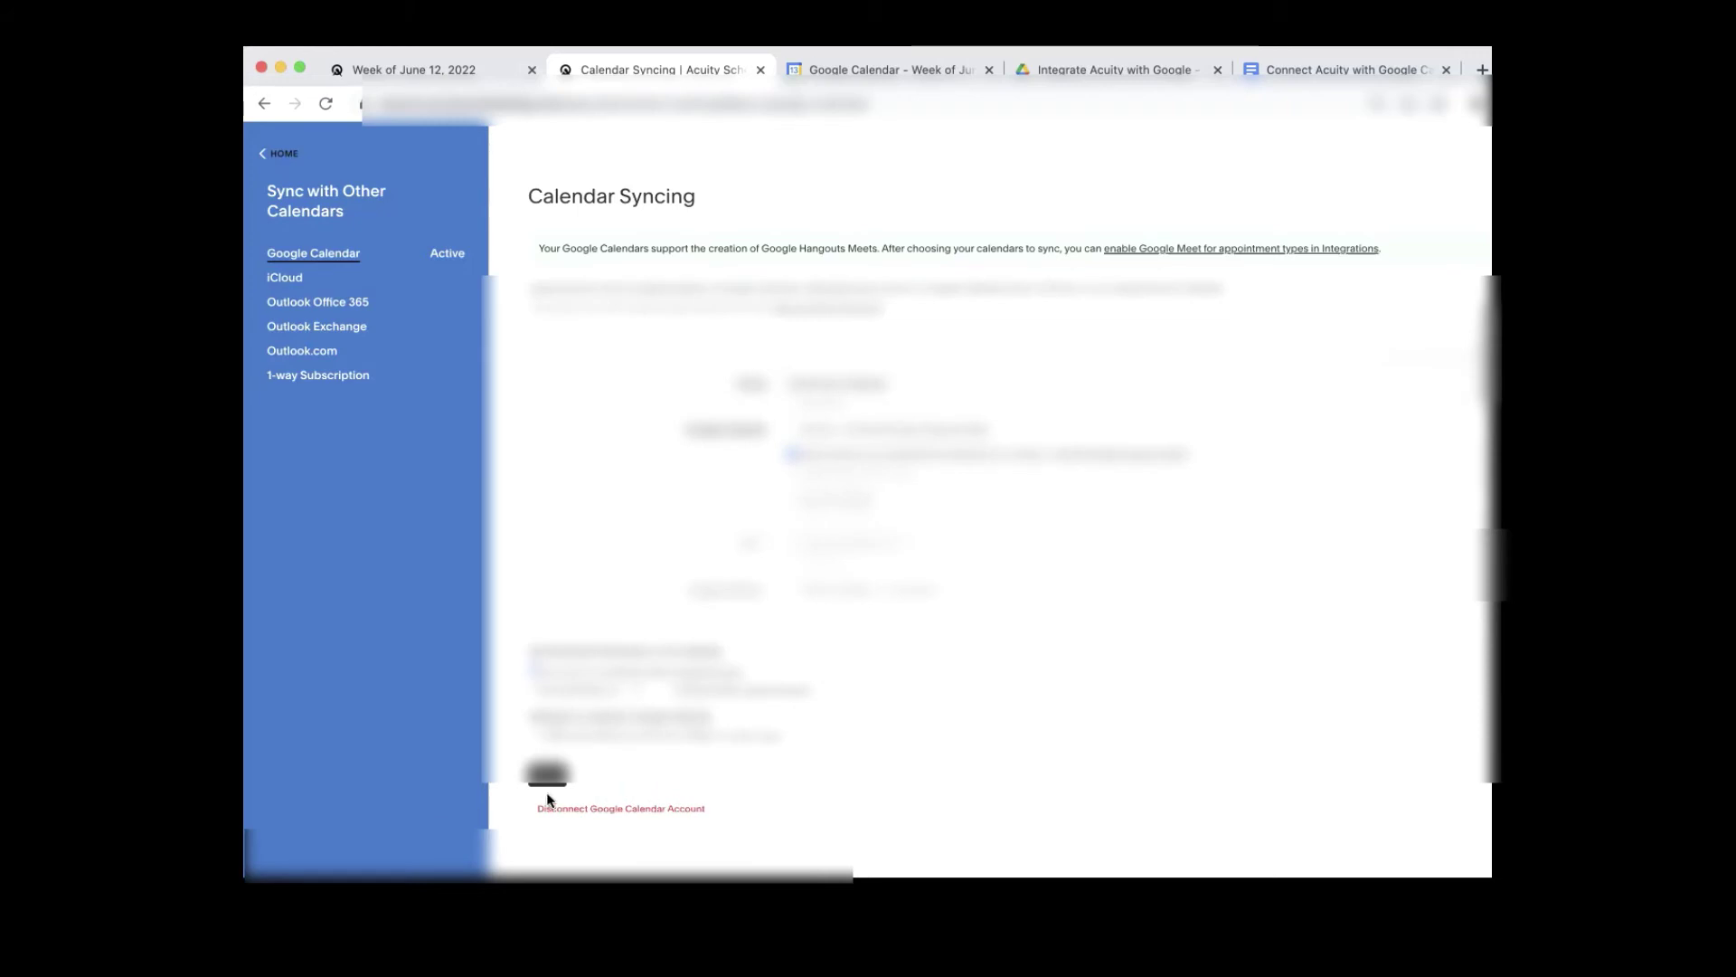
Step: Compare the blocked-off times in the Acuity week calendar with the events in Google Calendar and the sync settings
click(414, 69)
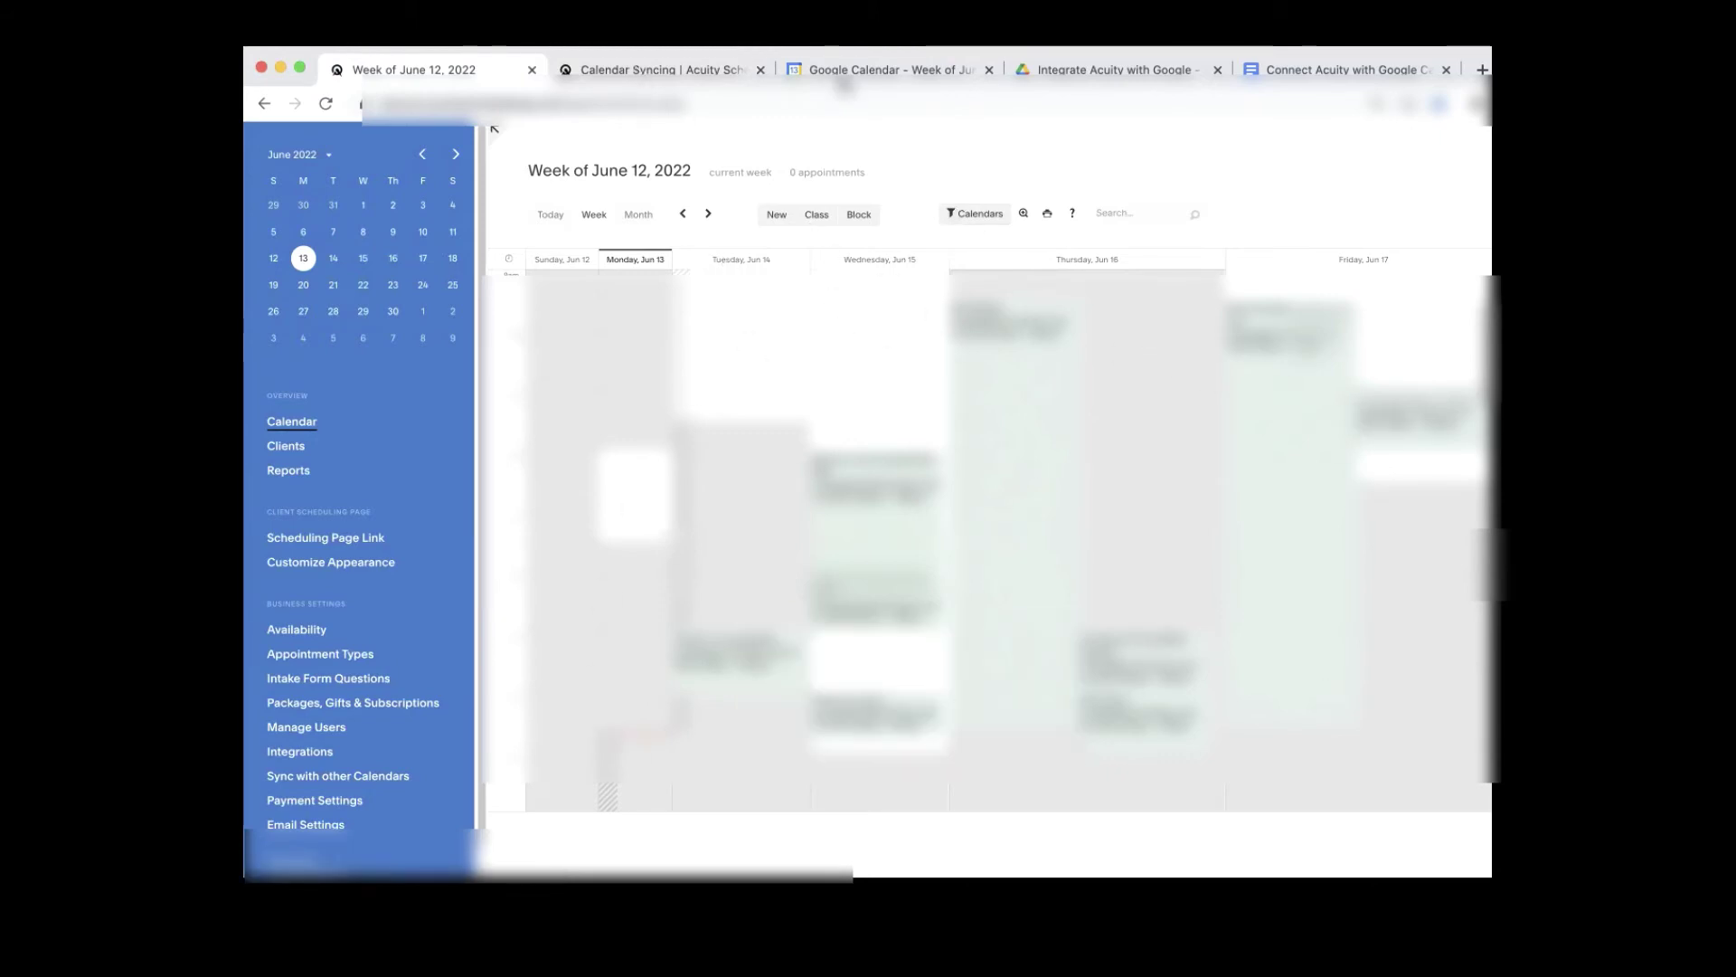
click(665, 76)
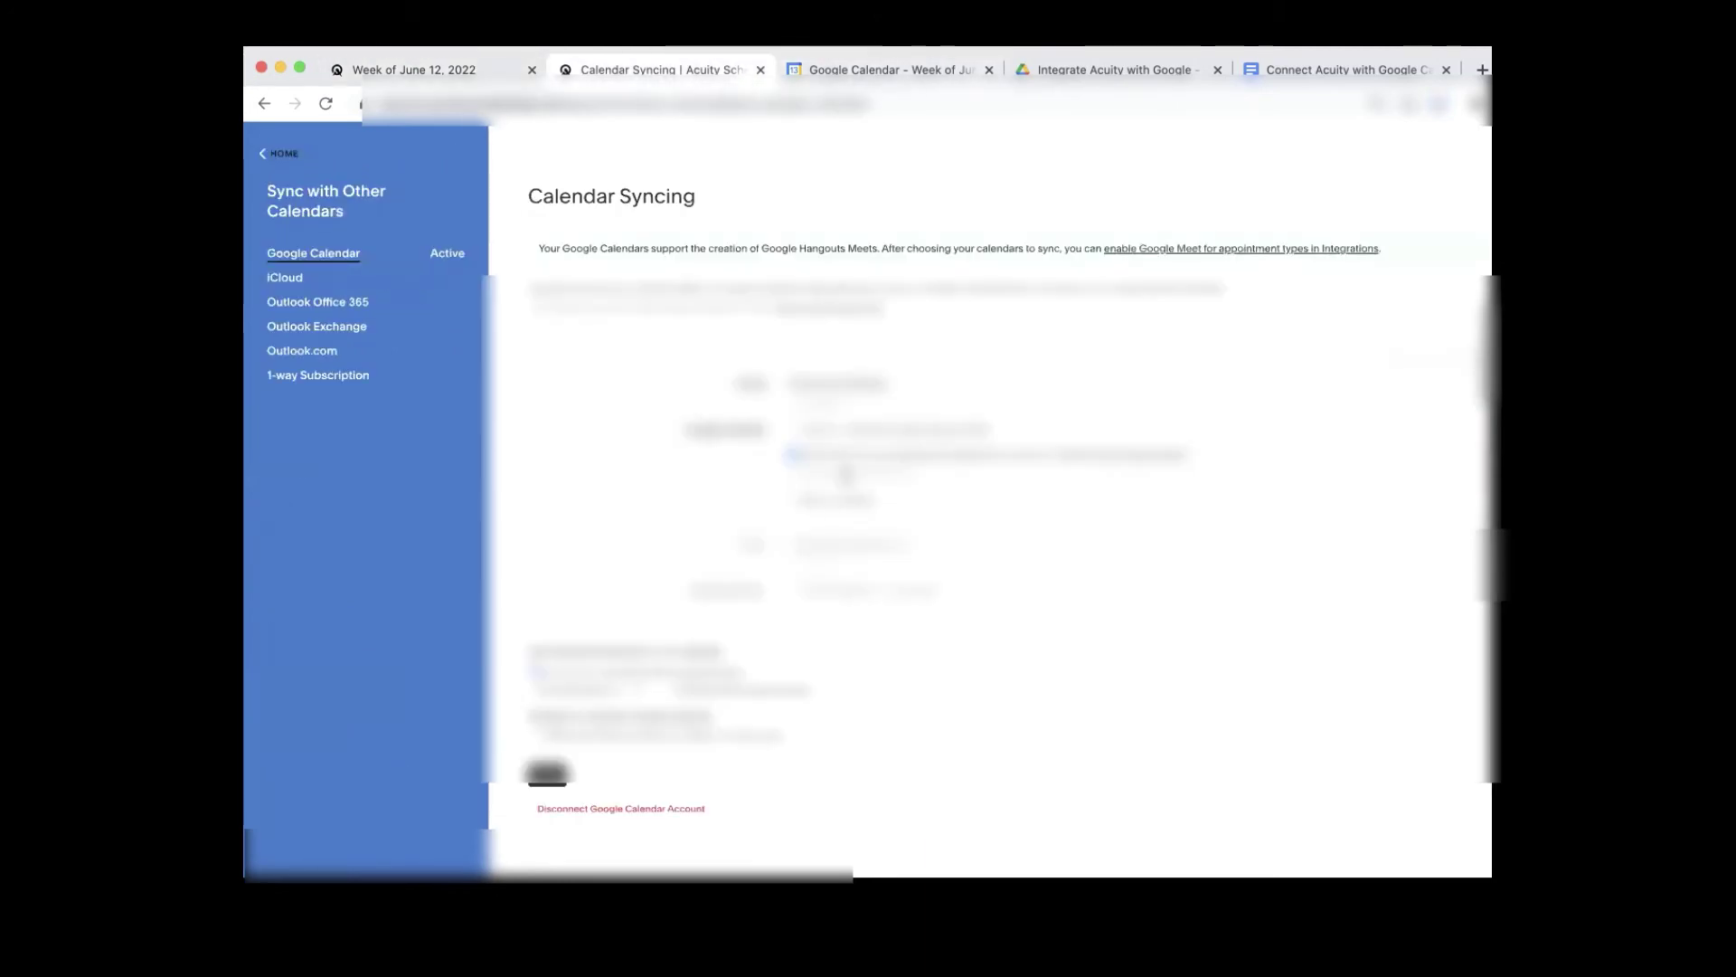
click(850, 73)
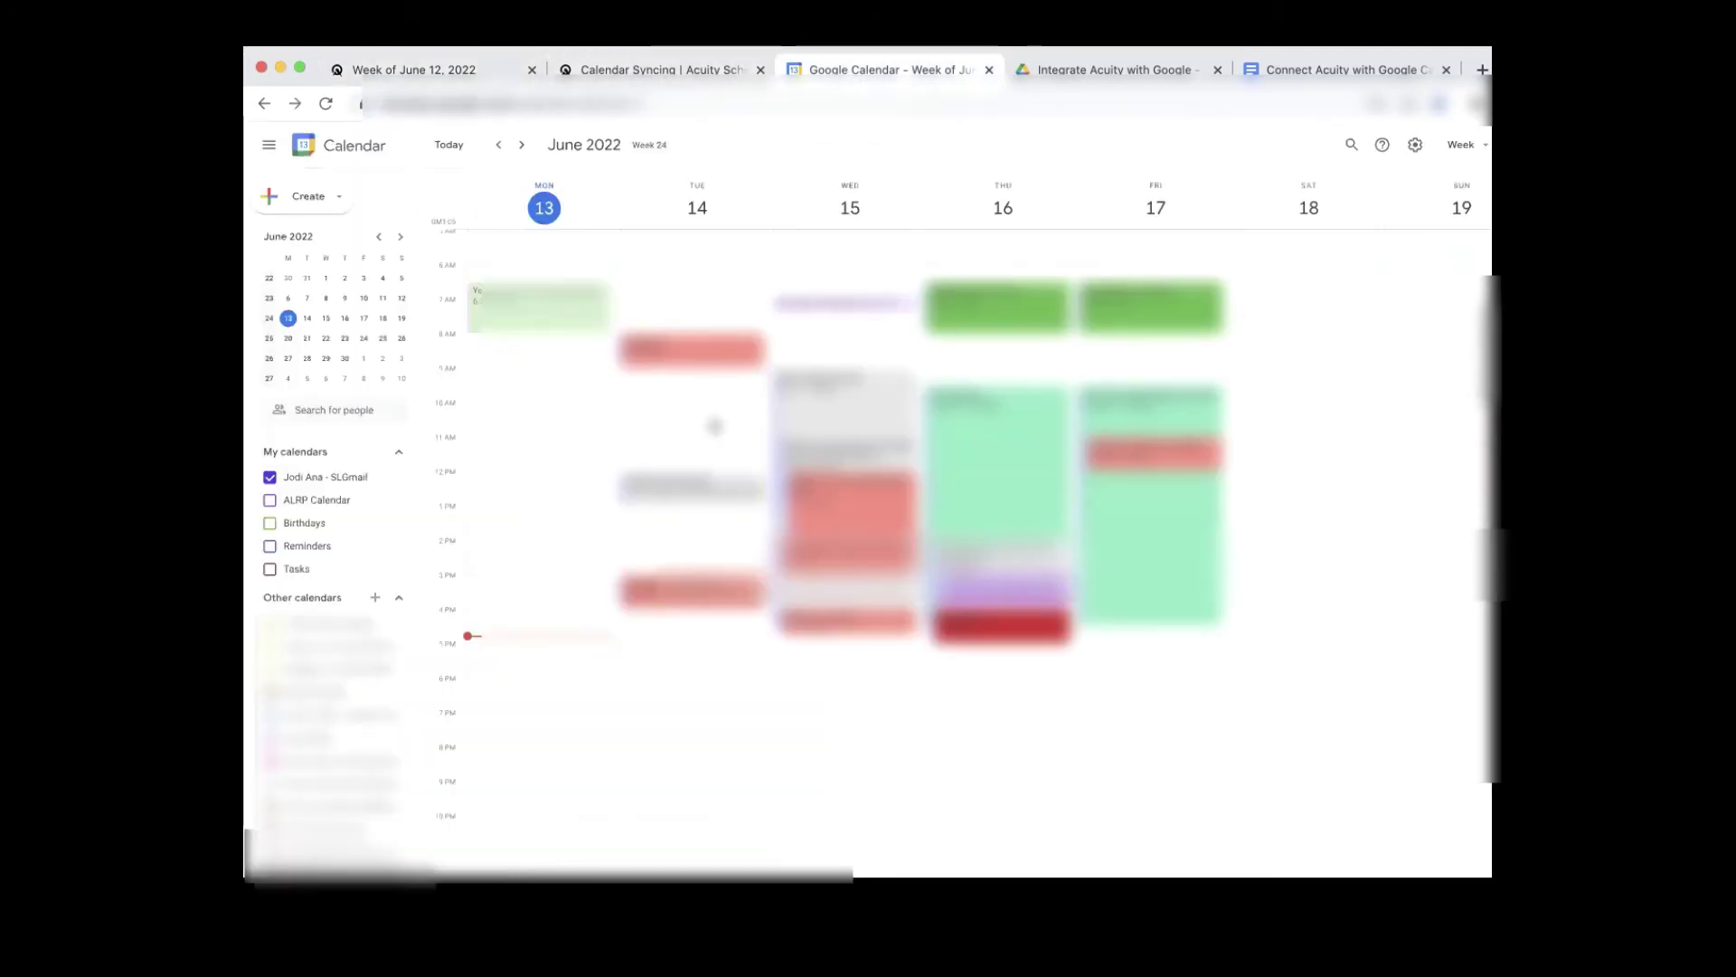
click(666, 72)
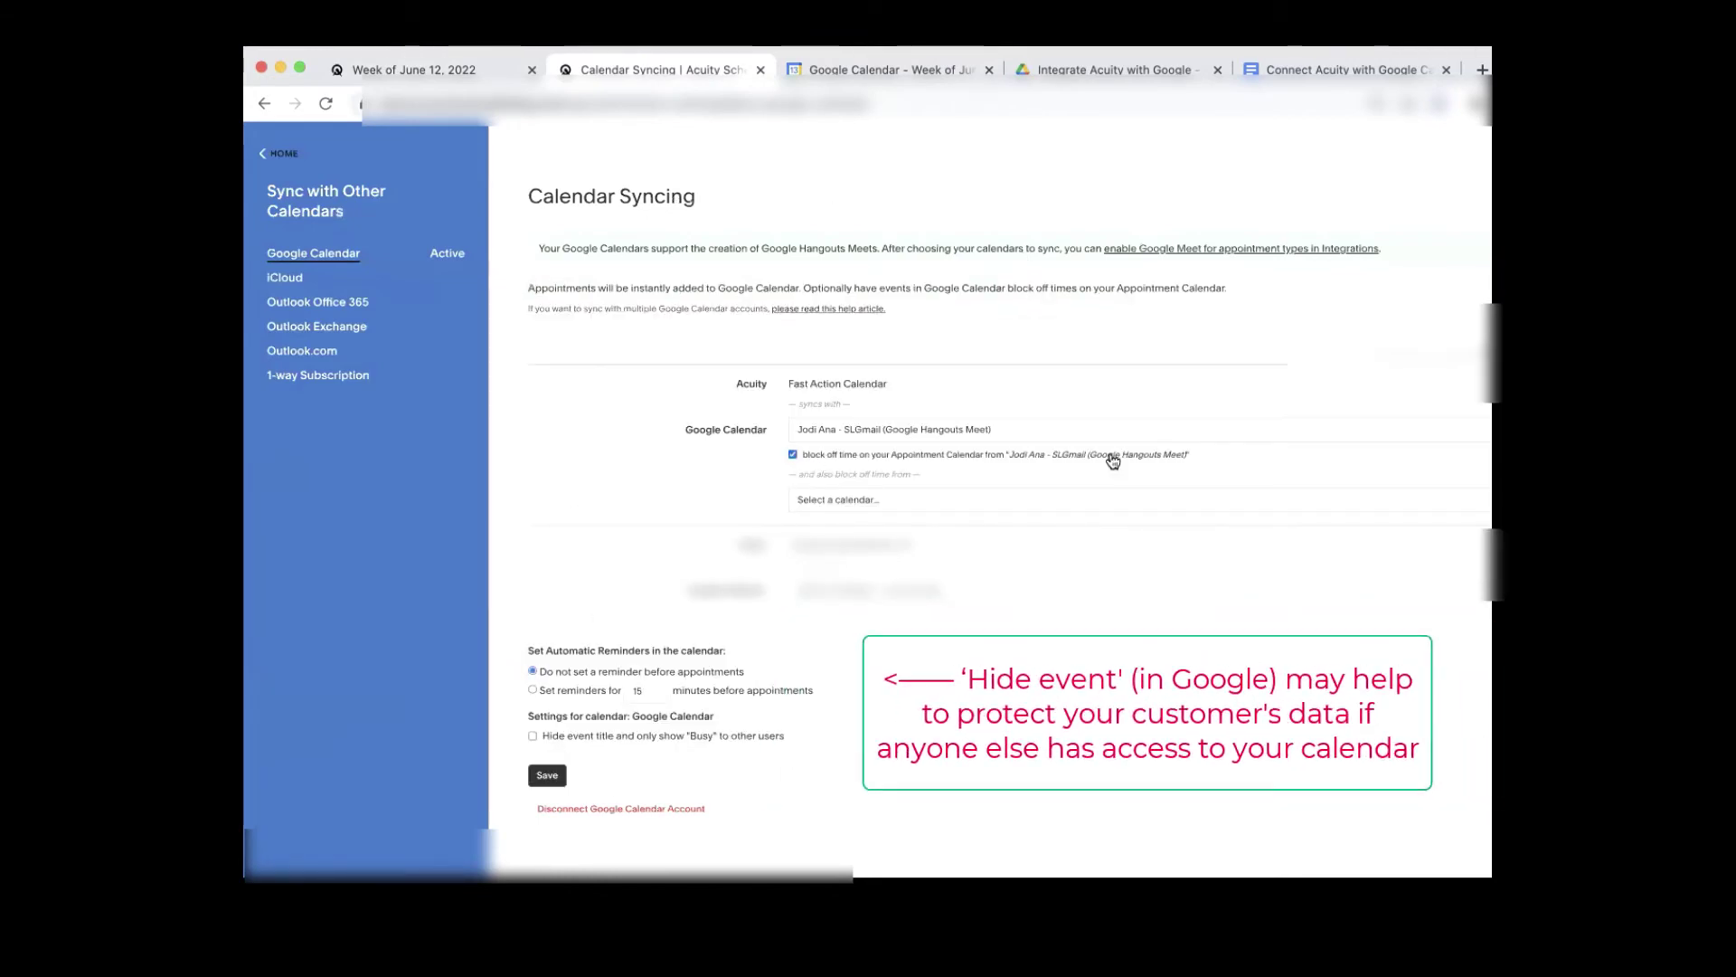
Step: Disable blocking off time from the SLGmail calendar, save the sync settings and check the reloaded Acuity week calendar
click(793, 455)
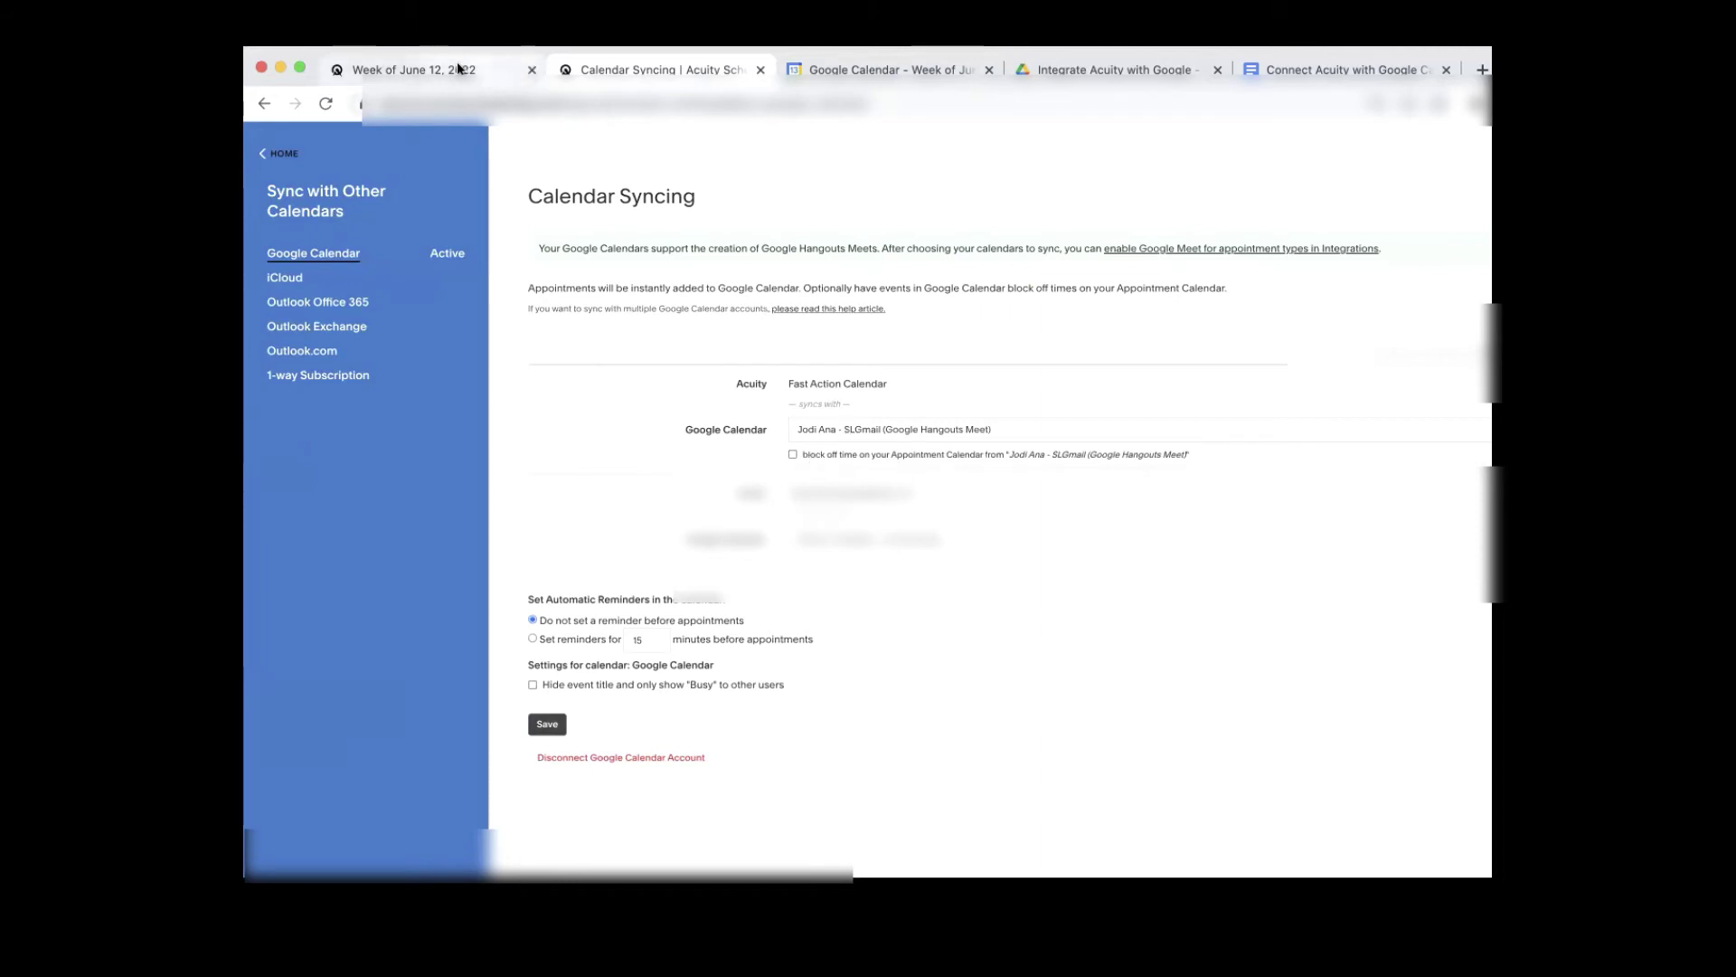
click(425, 70)
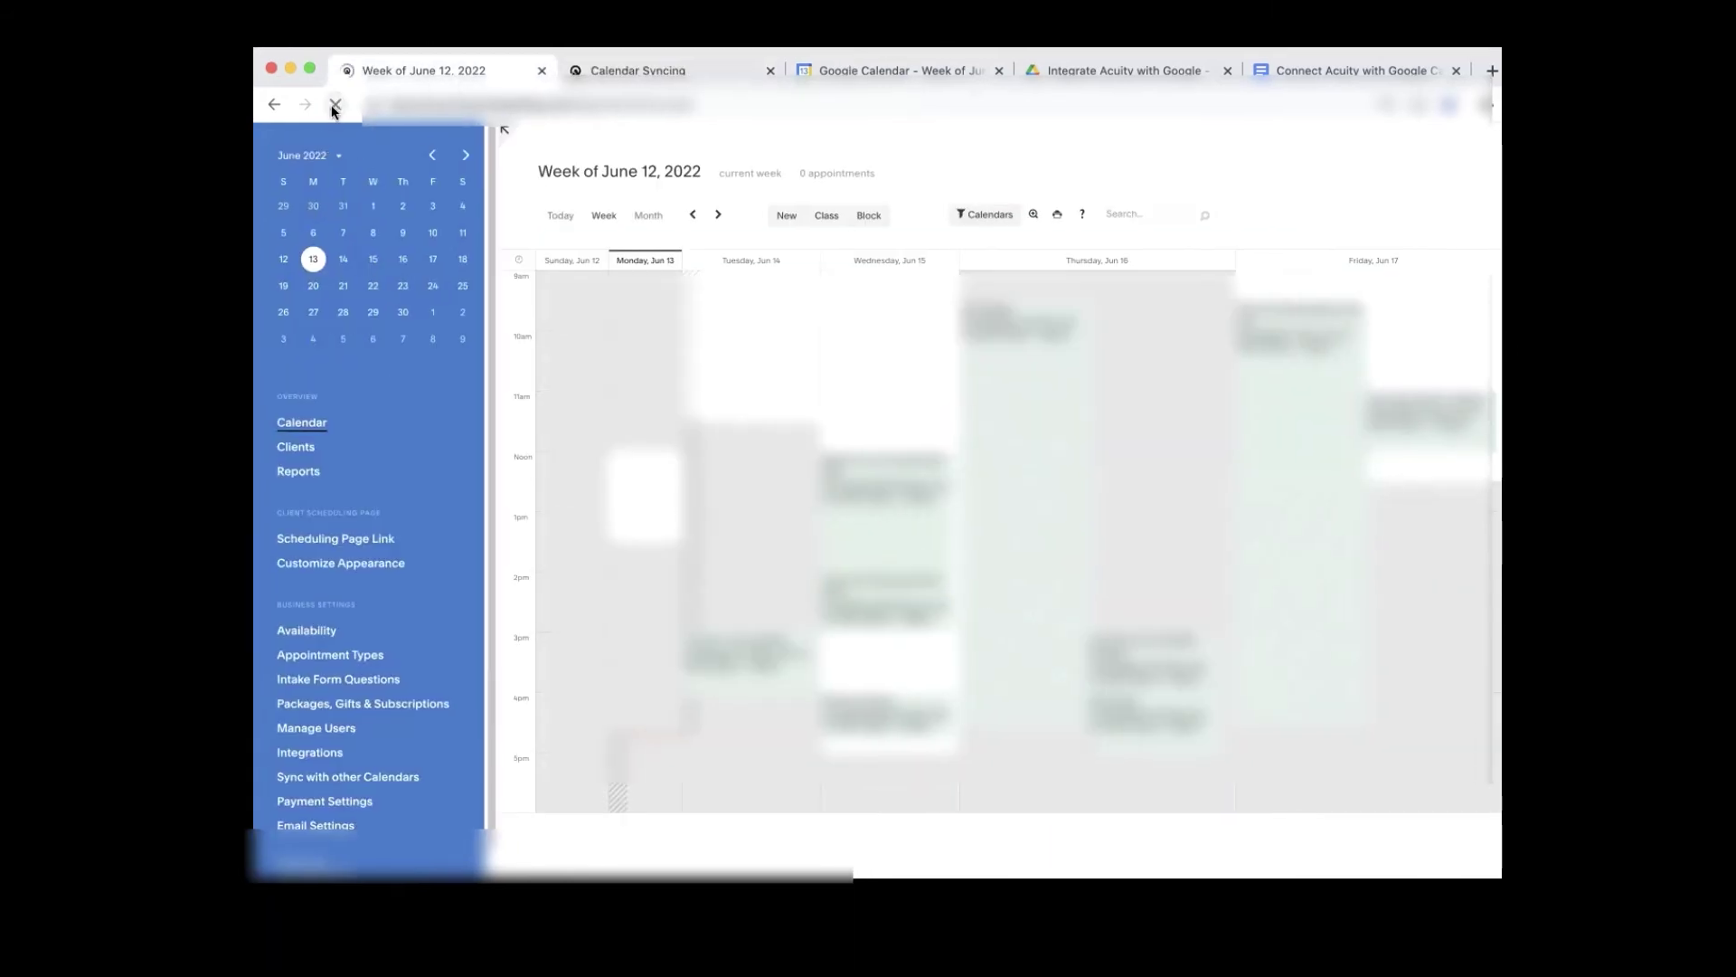
click(324, 106)
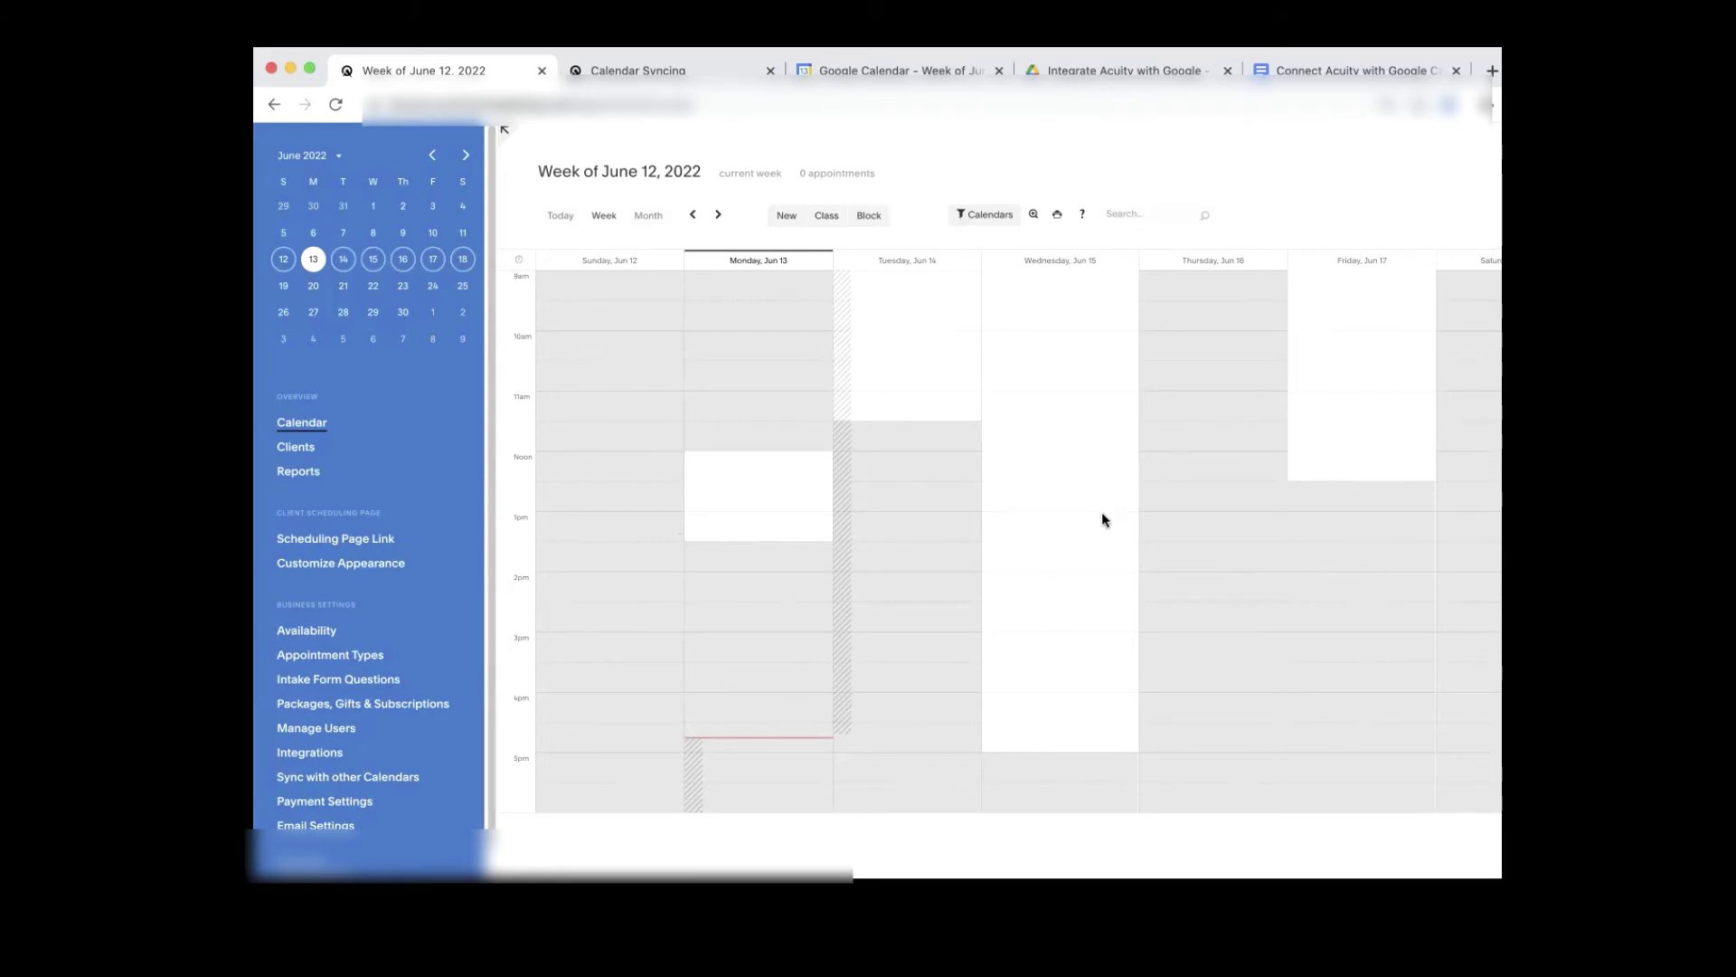
click(611, 57)
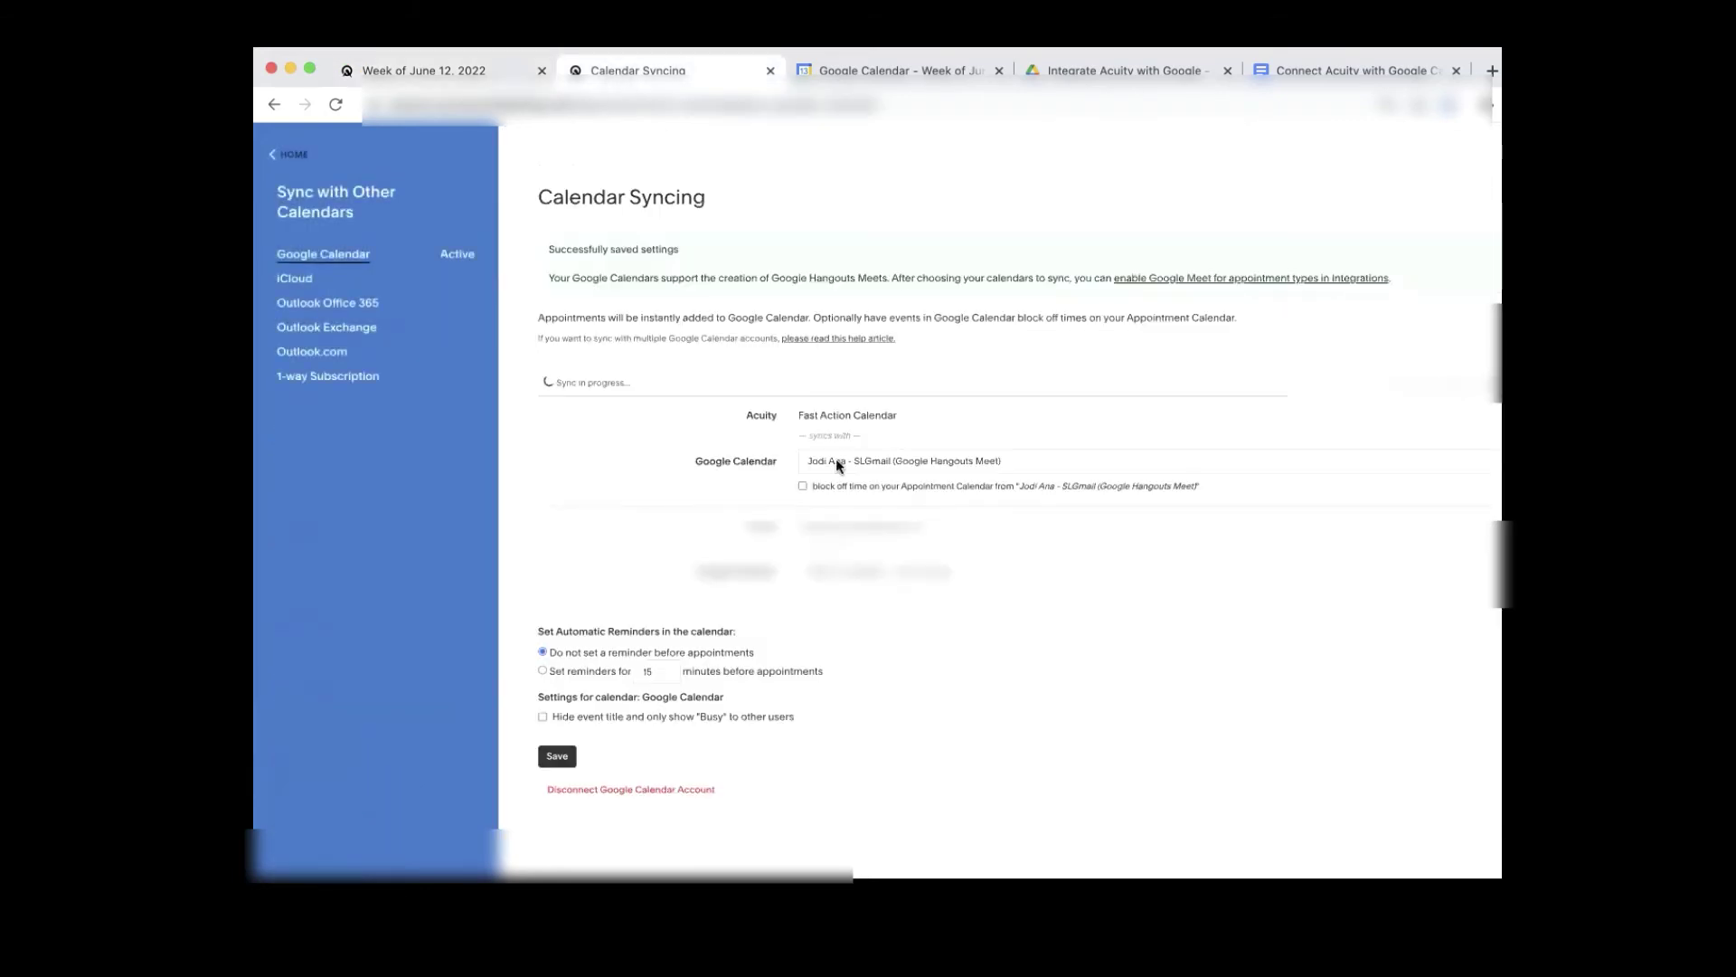
key(ctrl+shift+Tab)
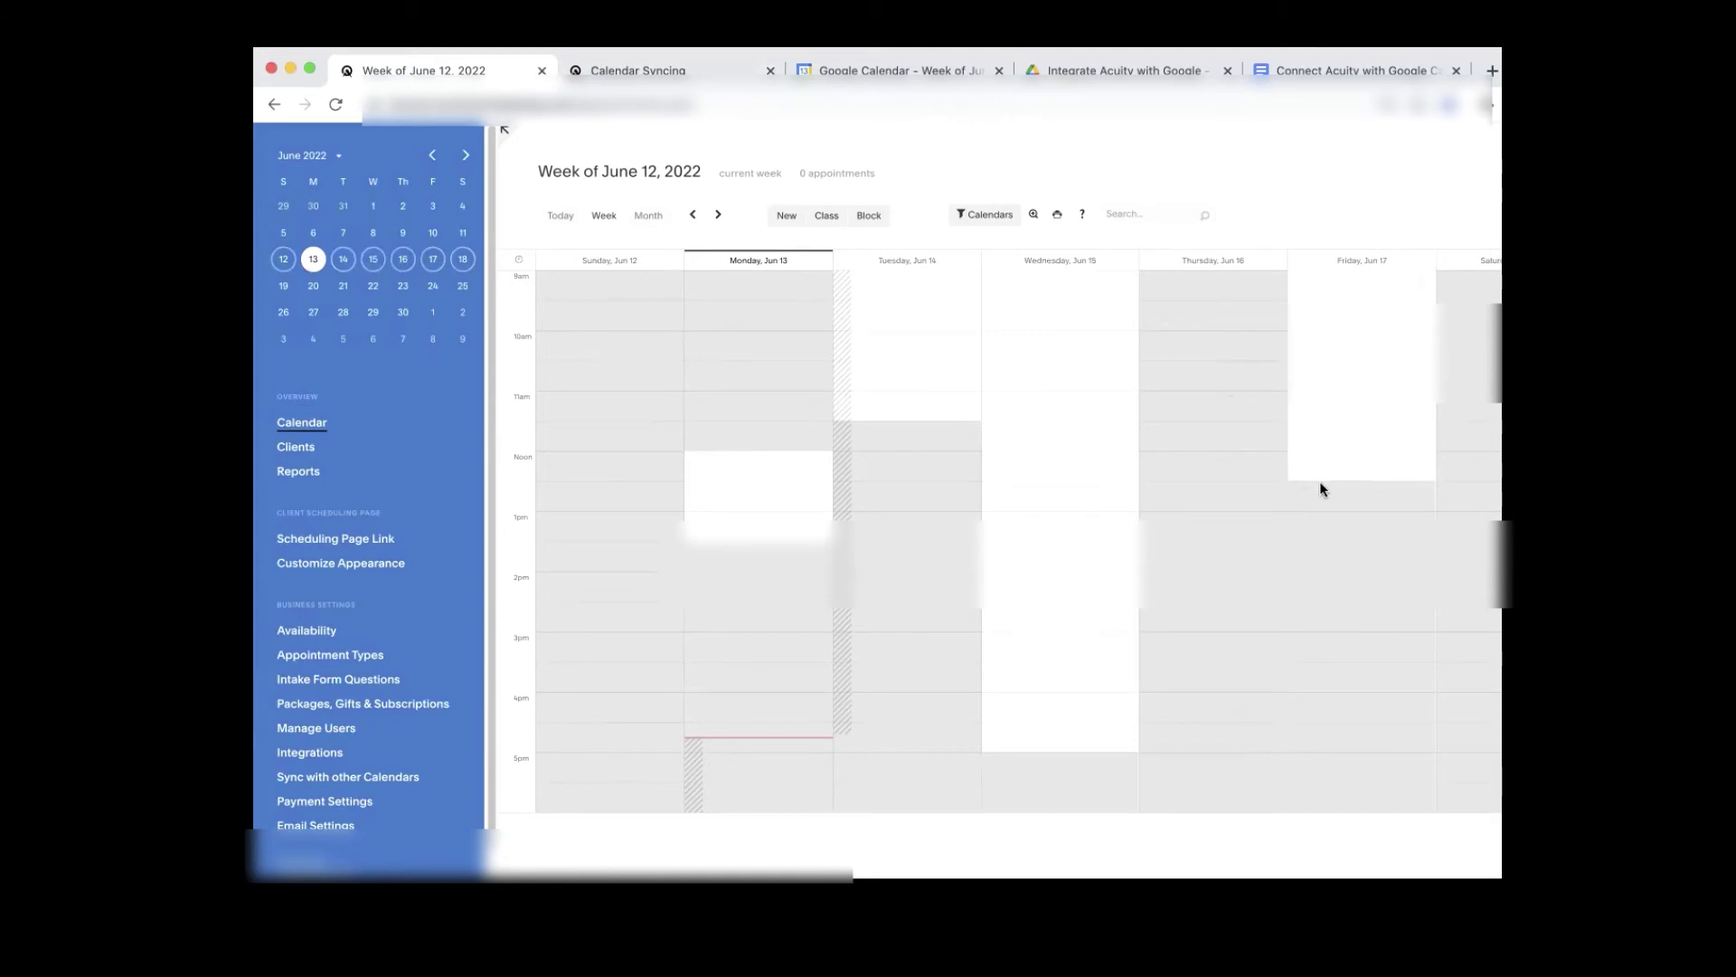
Step: Schedule a 30-minute Networking Call on the Fast Action Calendar for Friday, June 17, 2022 at 9:00am
click(1350, 510)
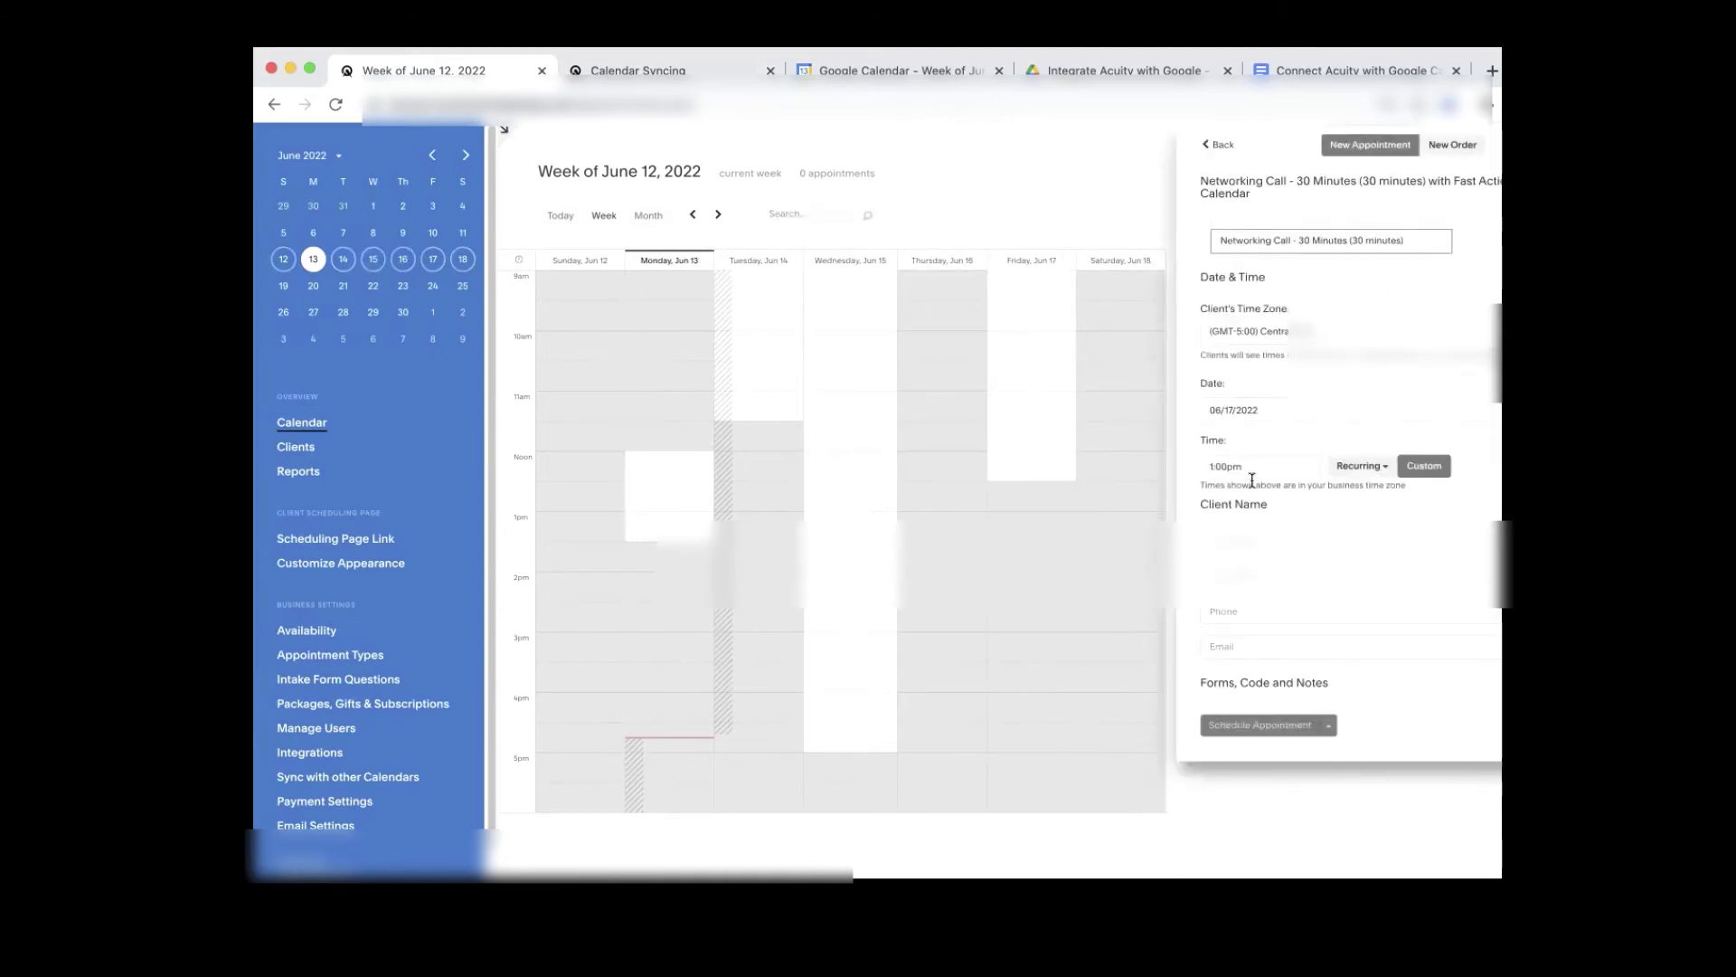
click(1245, 463)
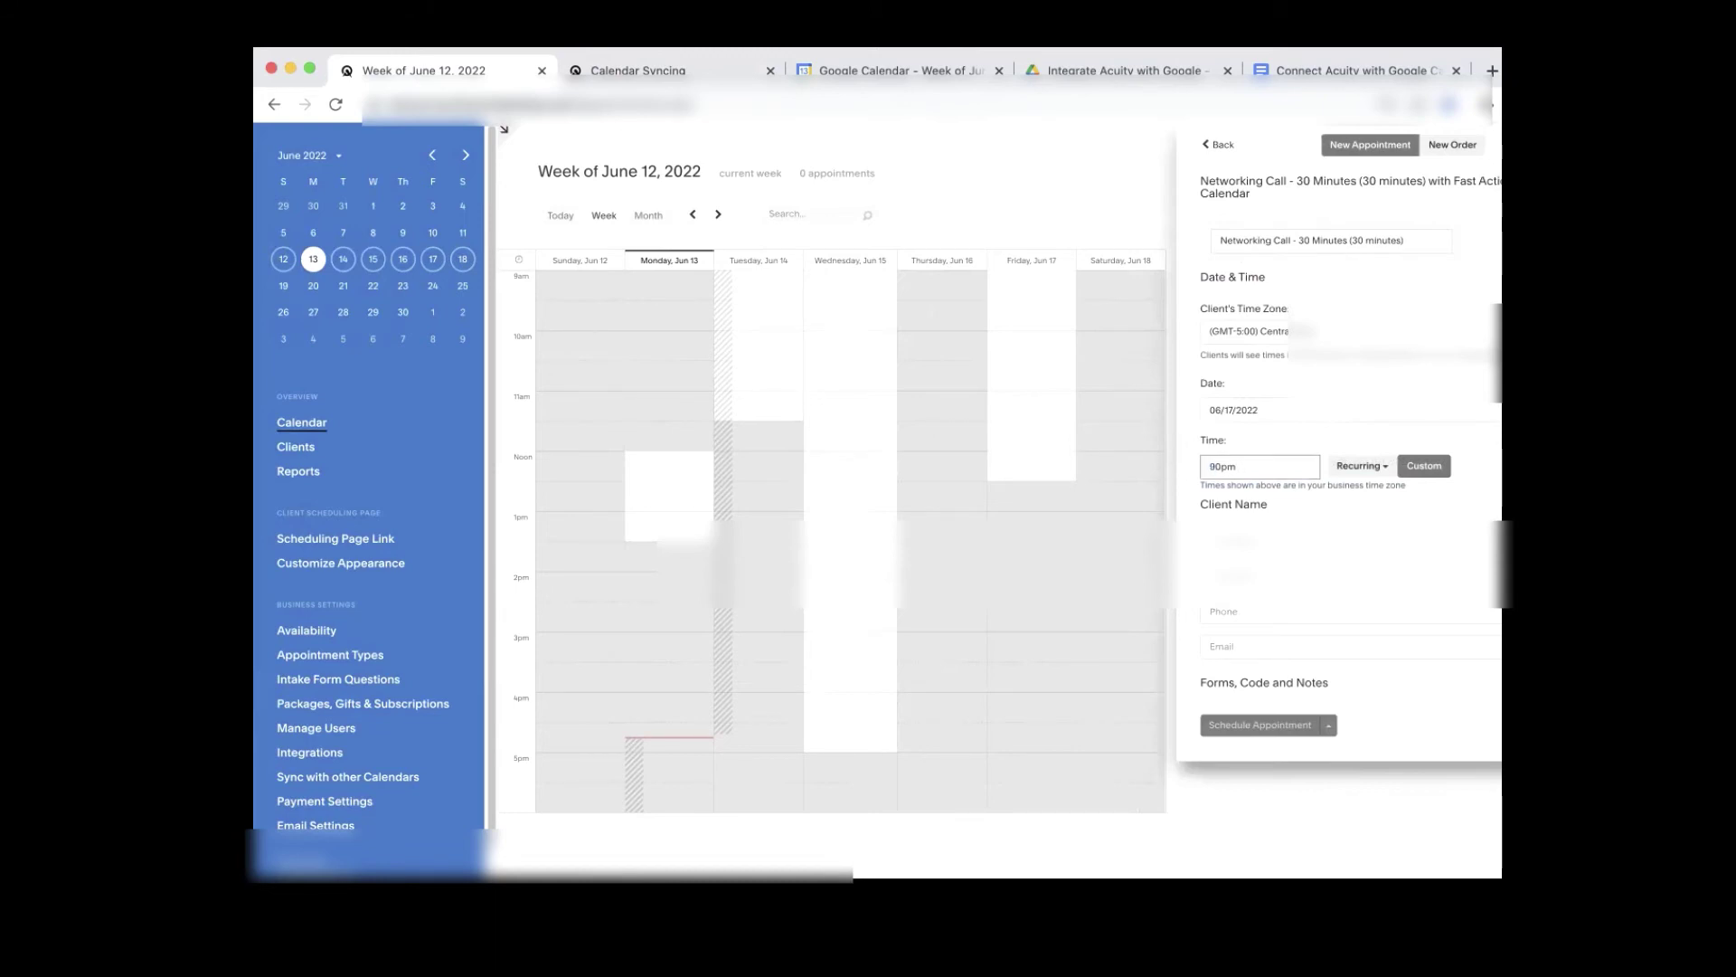
key(Return)
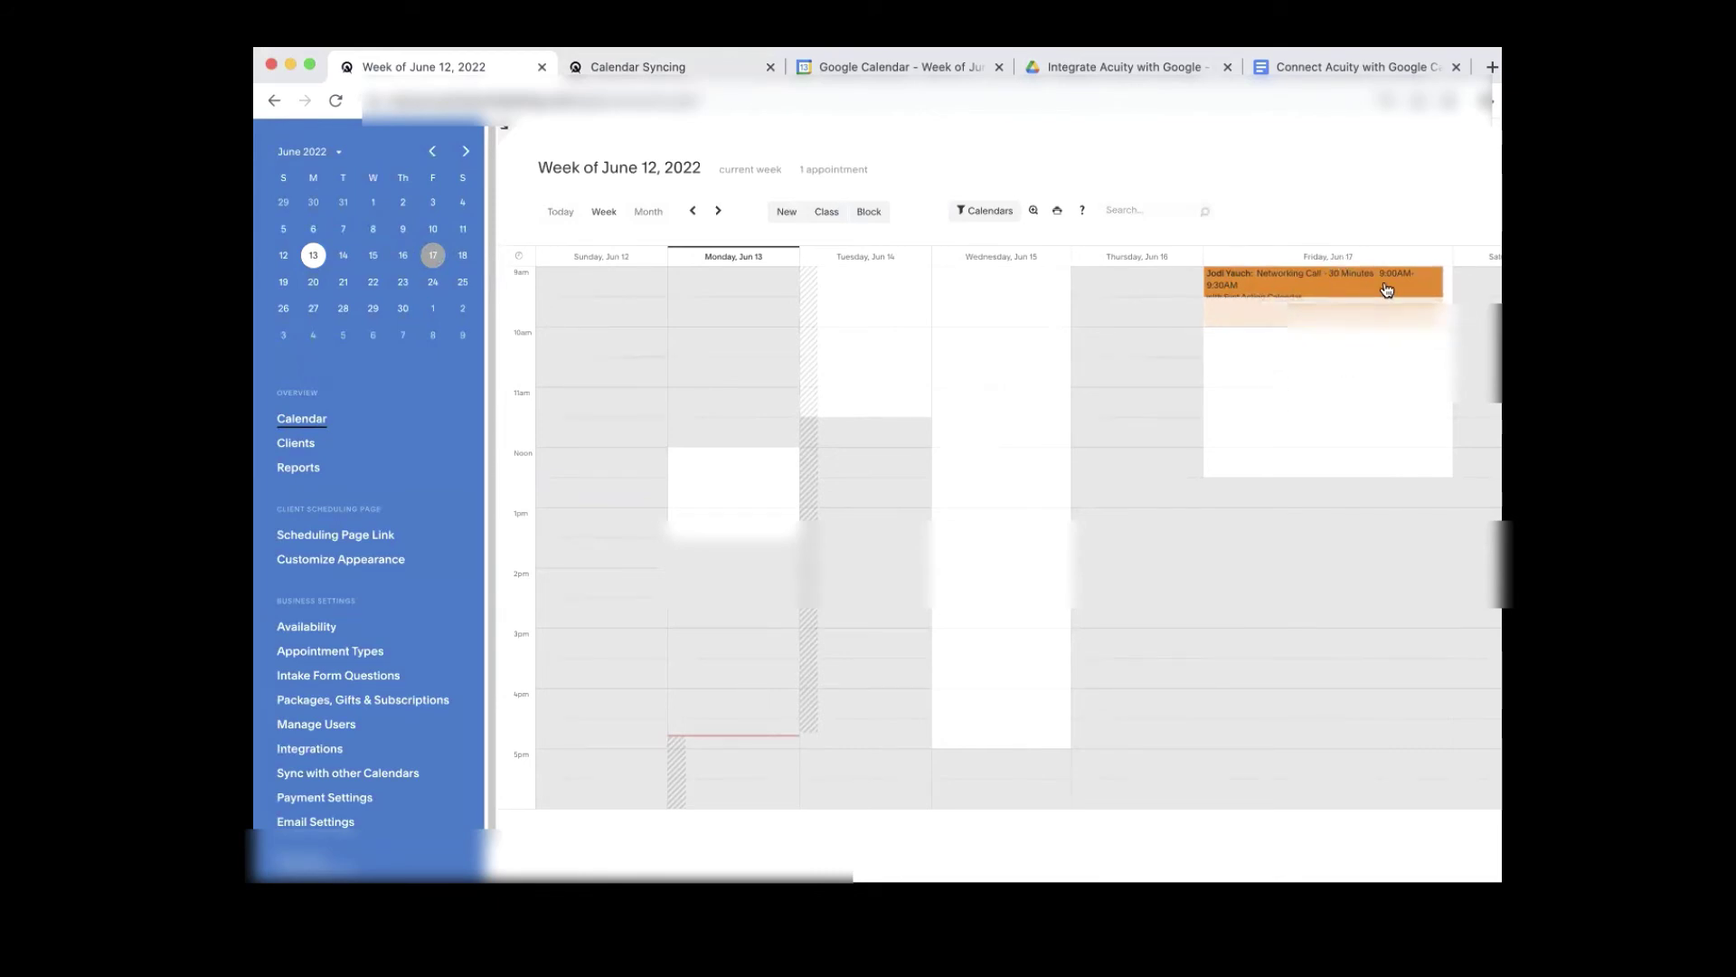
Step: Check the sync settings and inspect the Networking Call event's details on Friday, June 17 in Google Calendar
mouse_move(1250, 291)
click(617, 65)
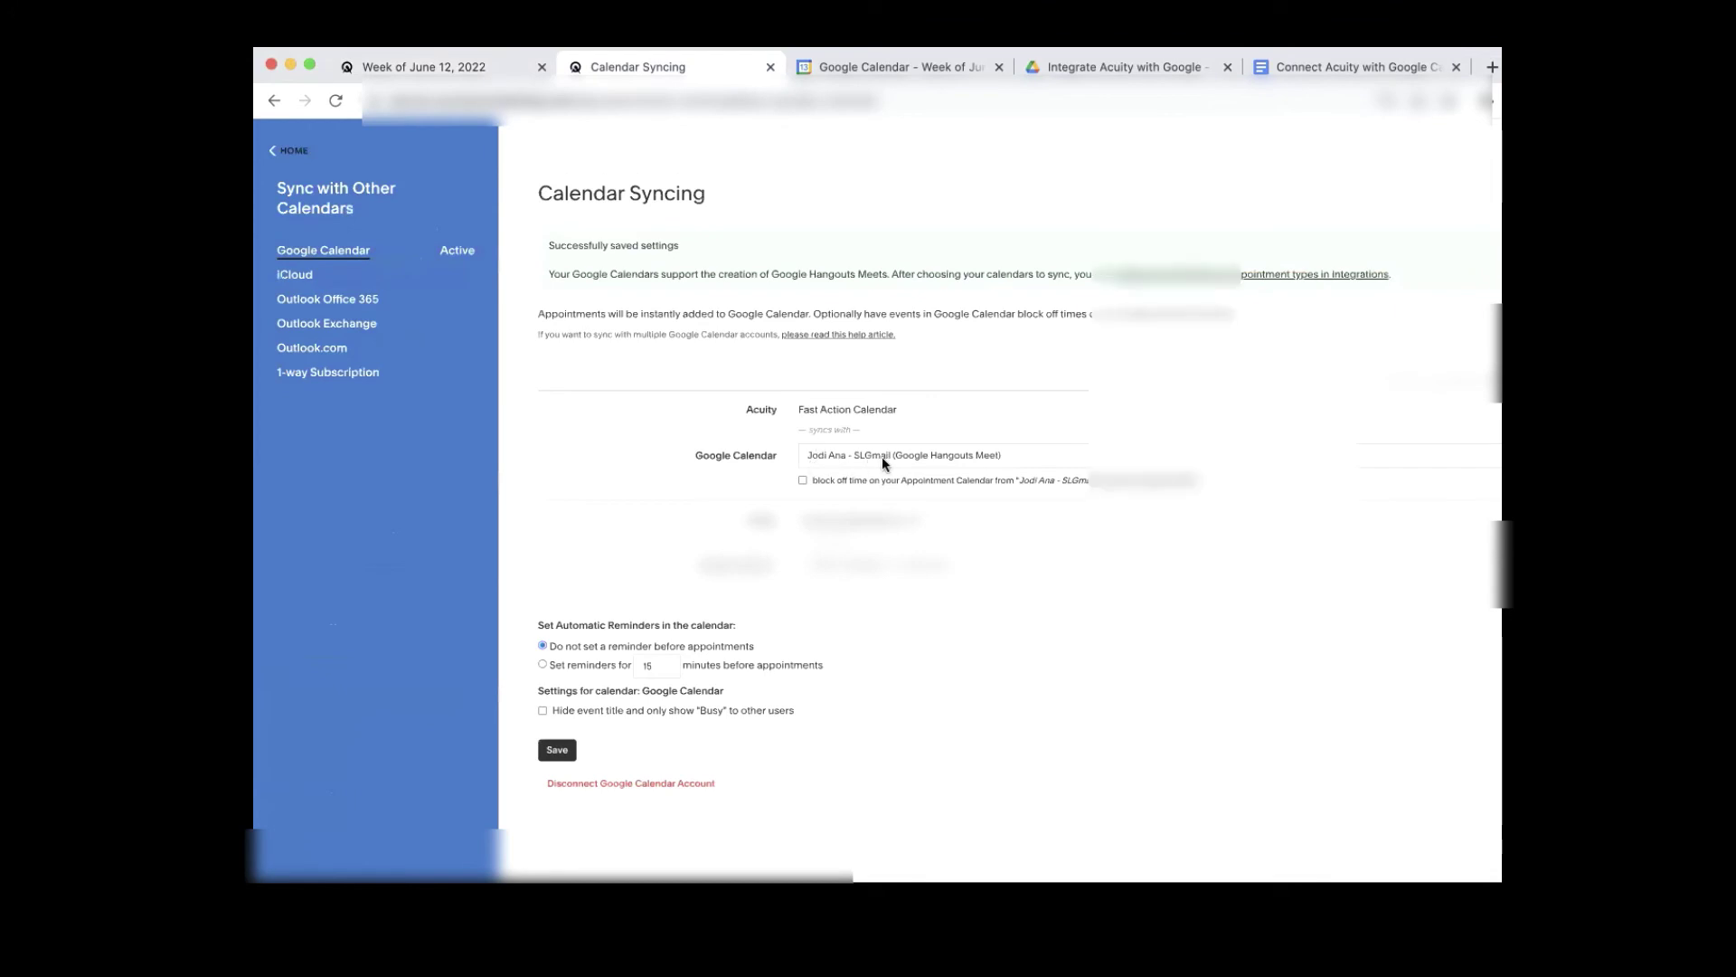
click(877, 73)
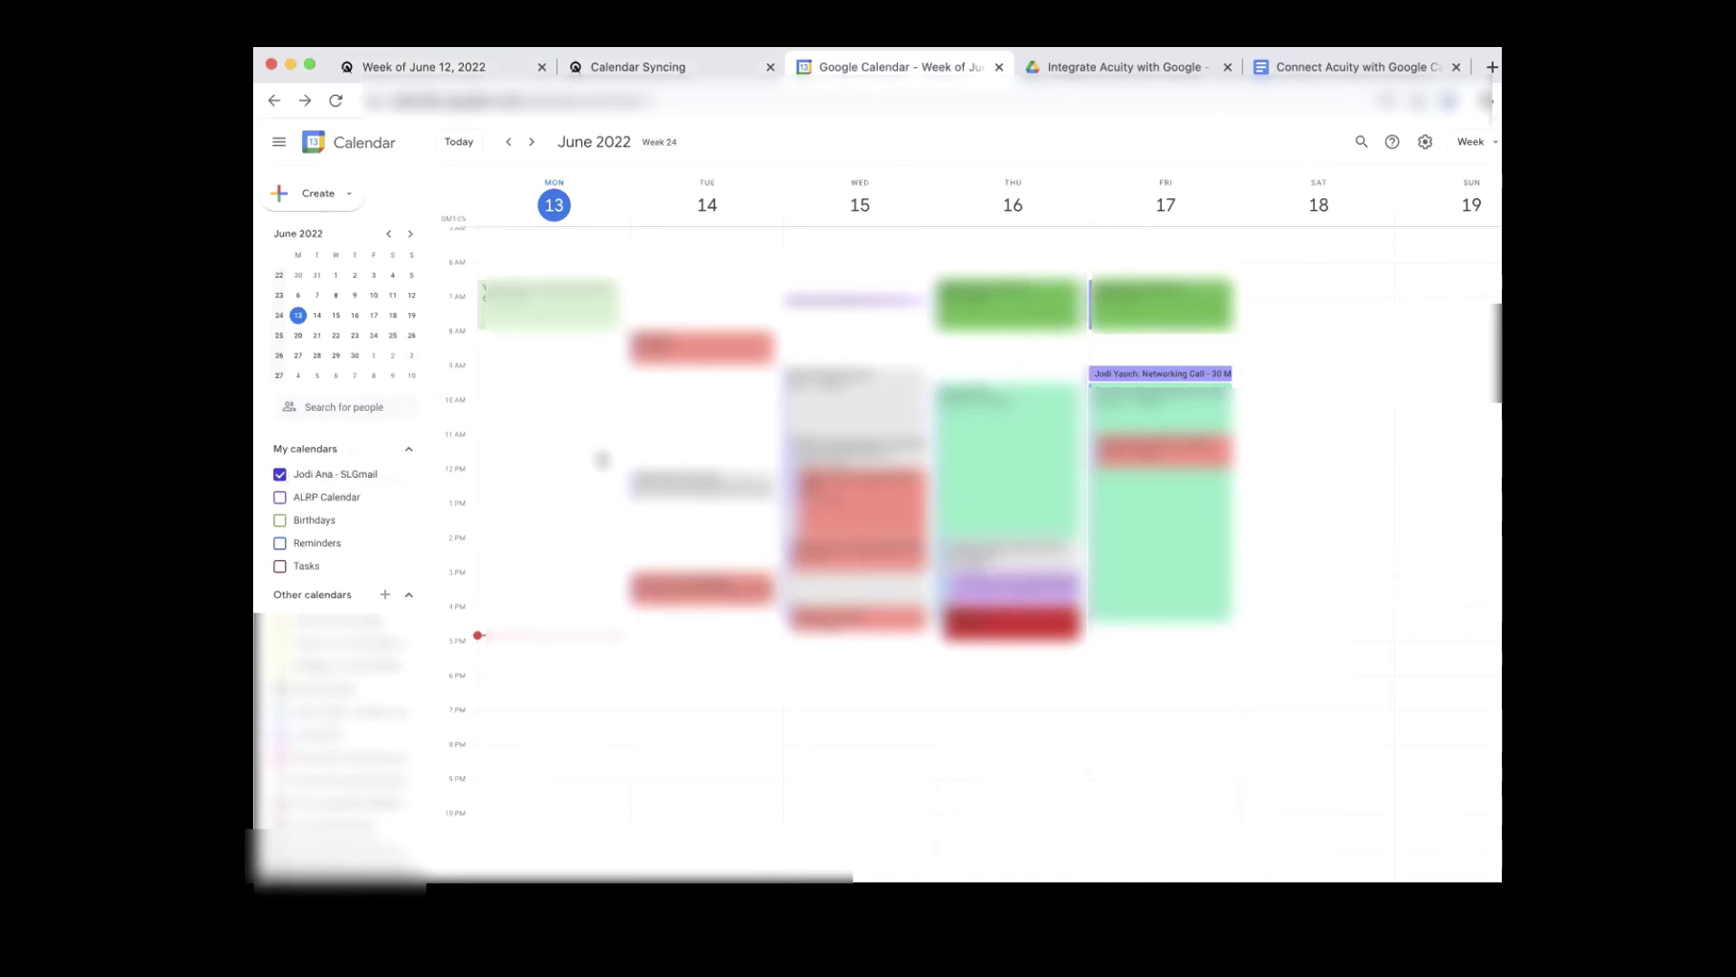
click(1158, 374)
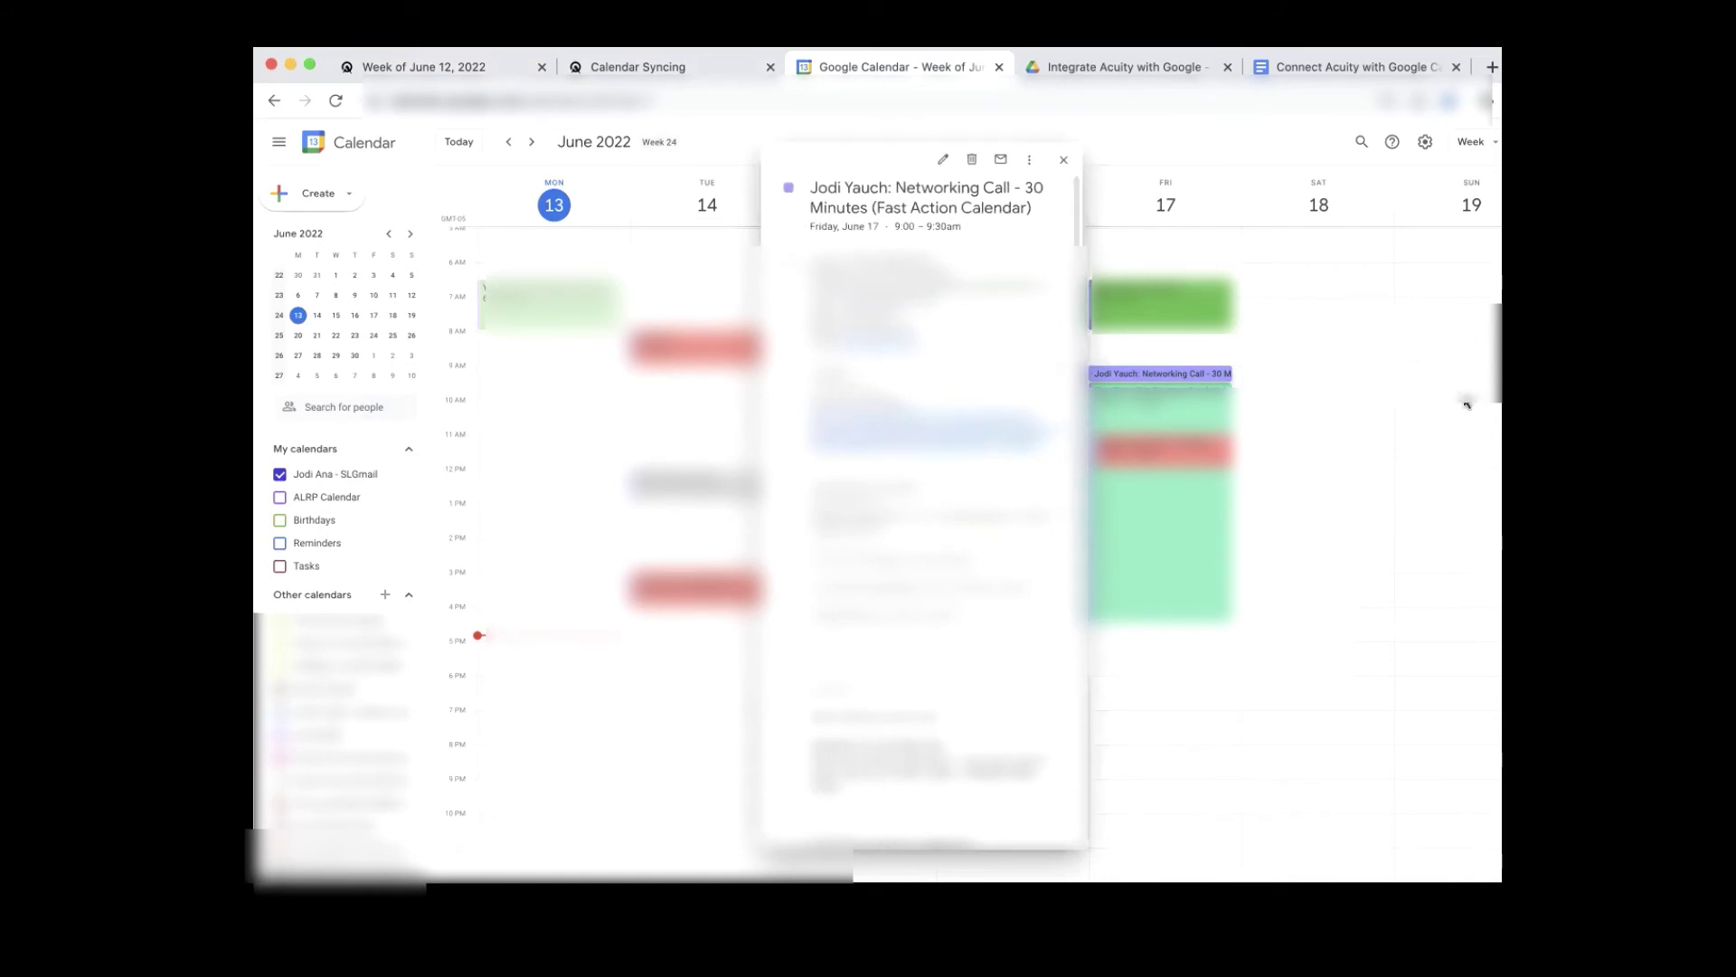
click(1379, 401)
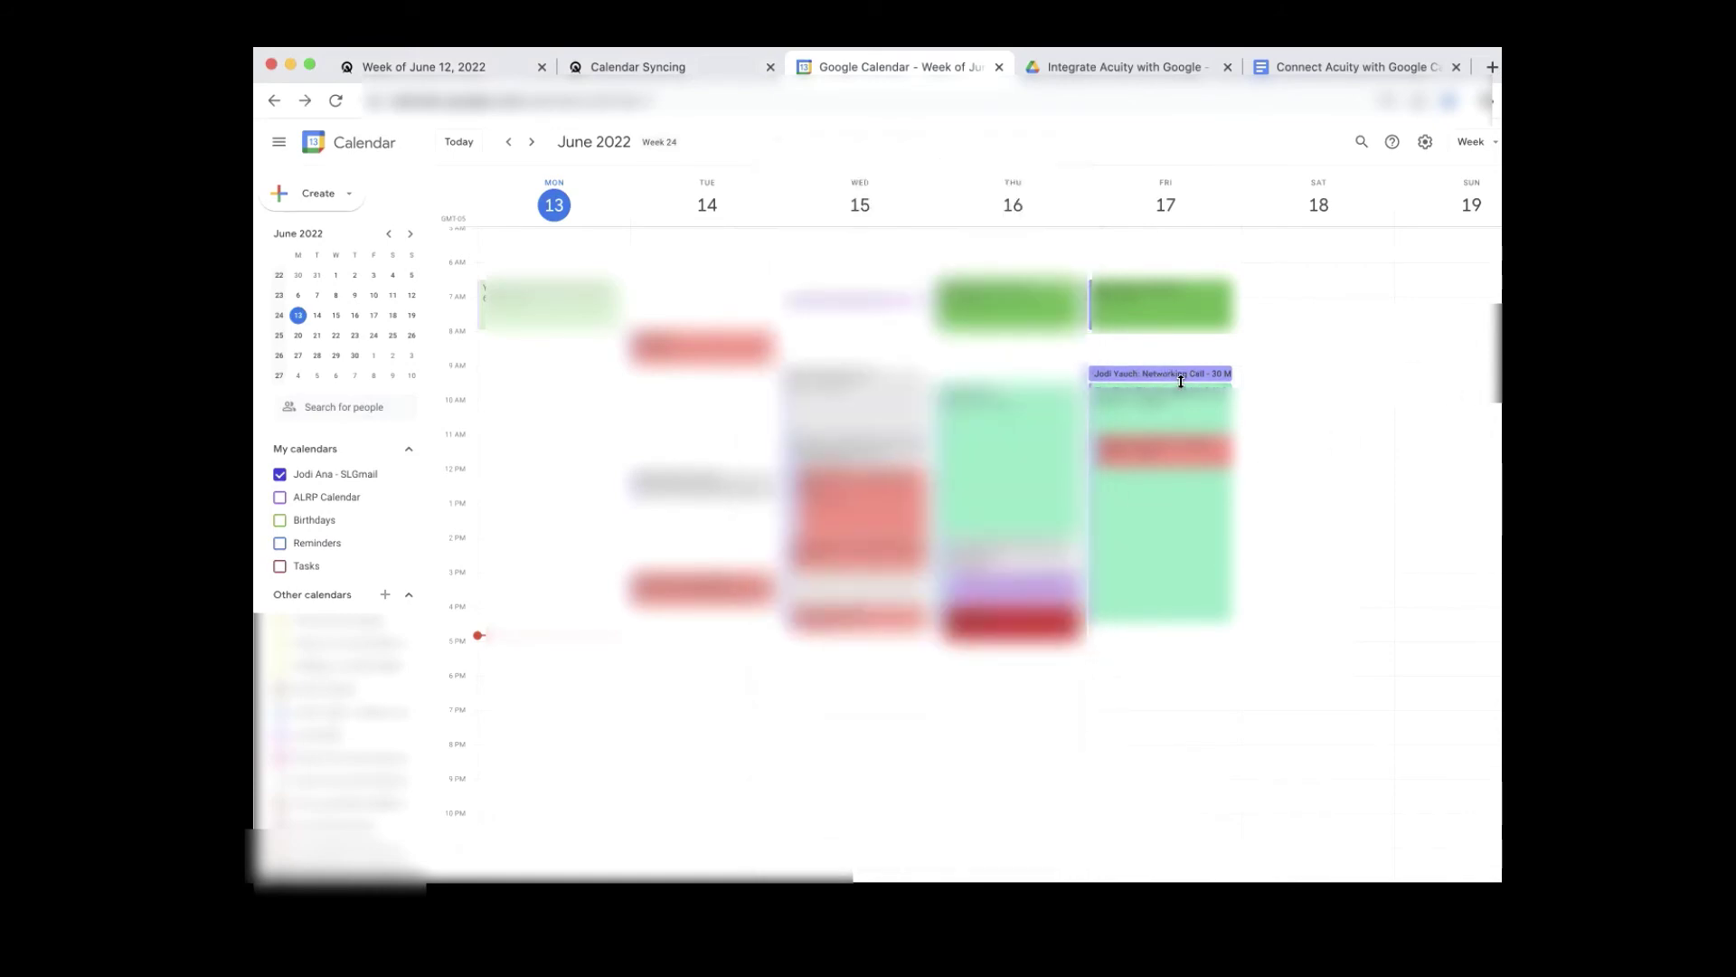
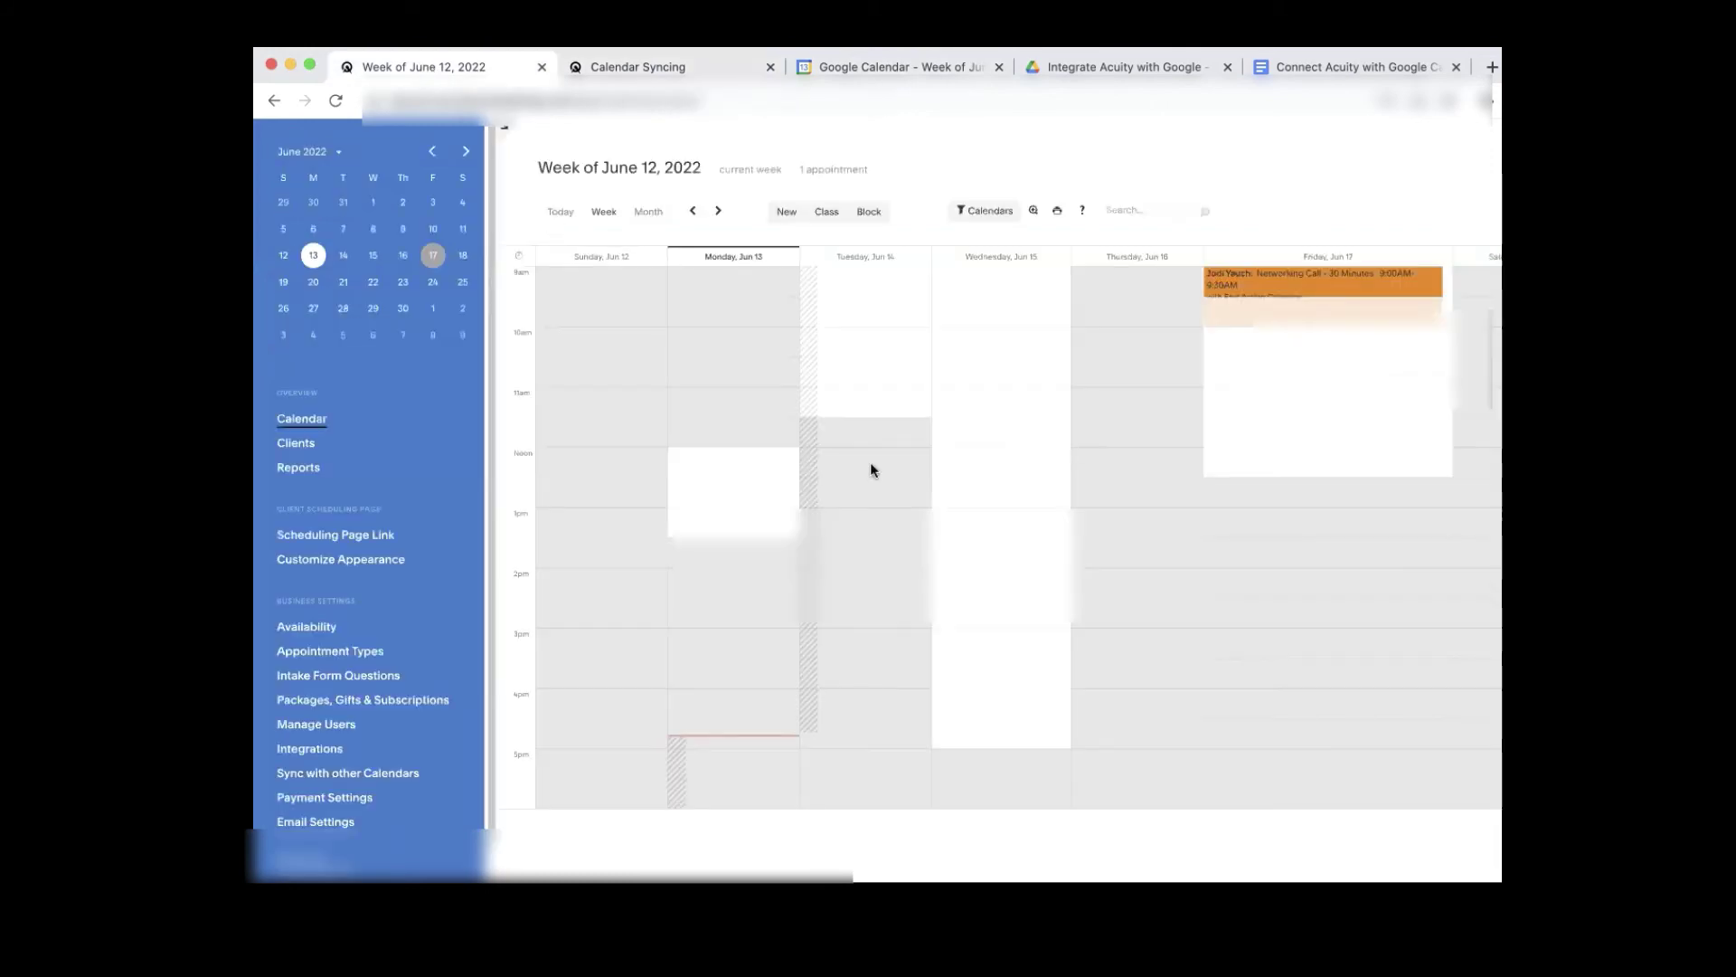
Step: Enable blocking off time from the SLGmail calendar, save the sync settings and reload the Acuity week calendar
click(731, 63)
click(803, 480)
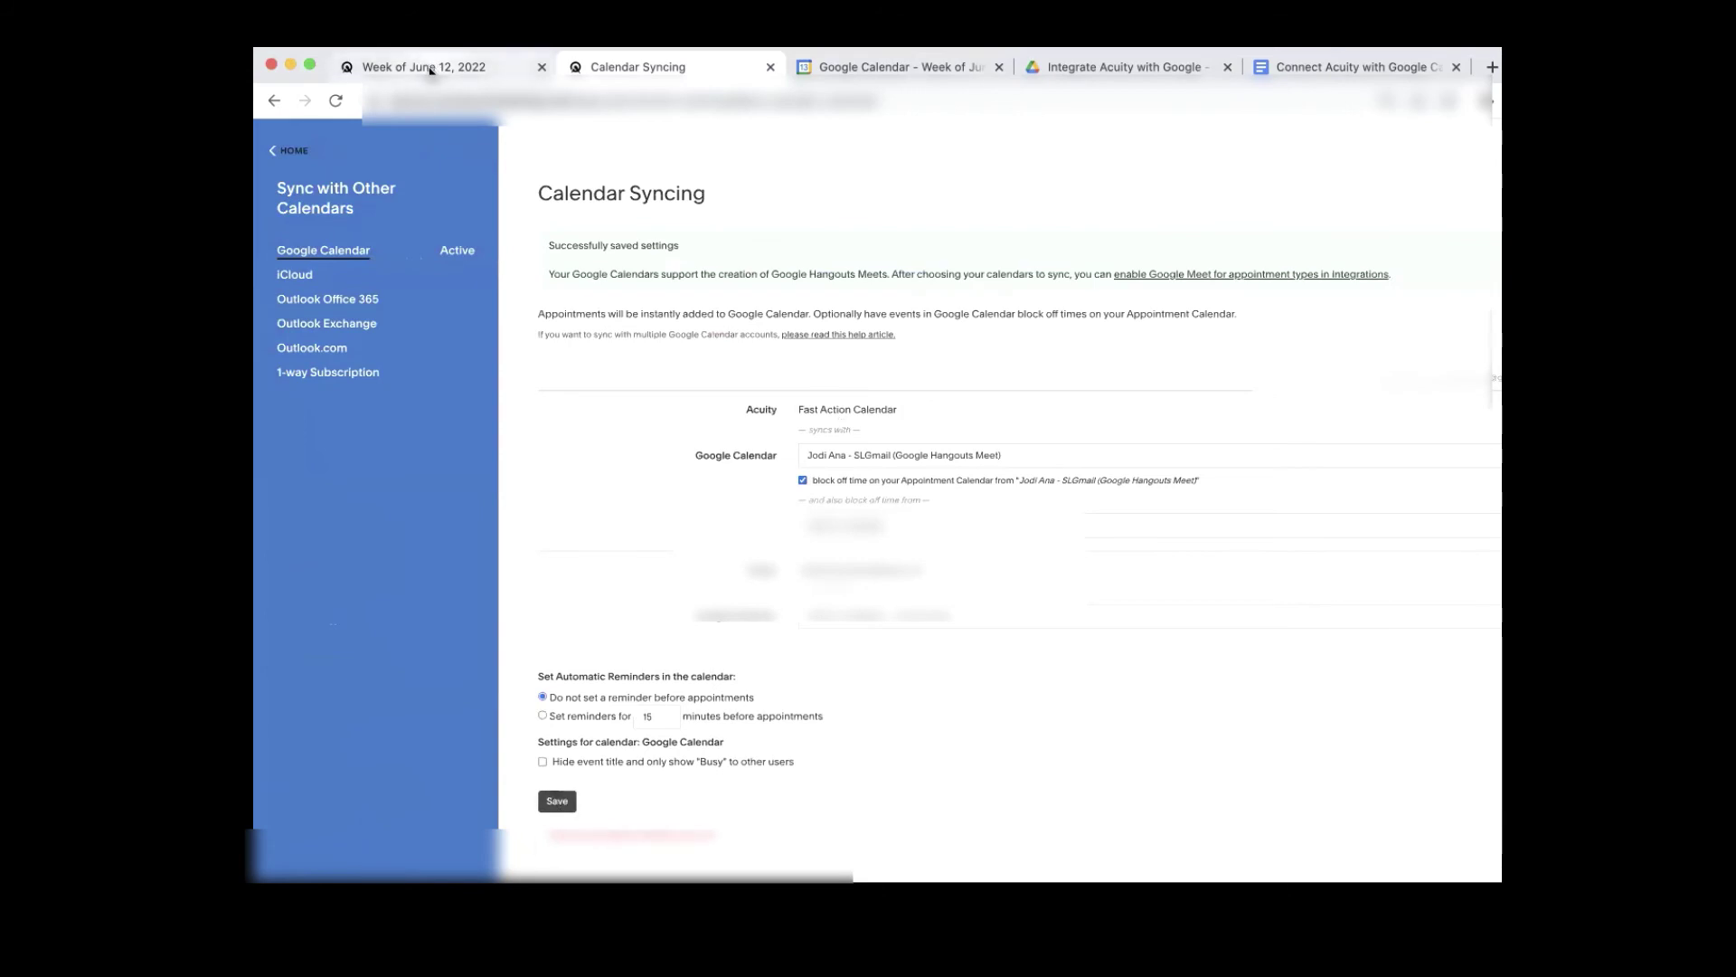
click(471, 67)
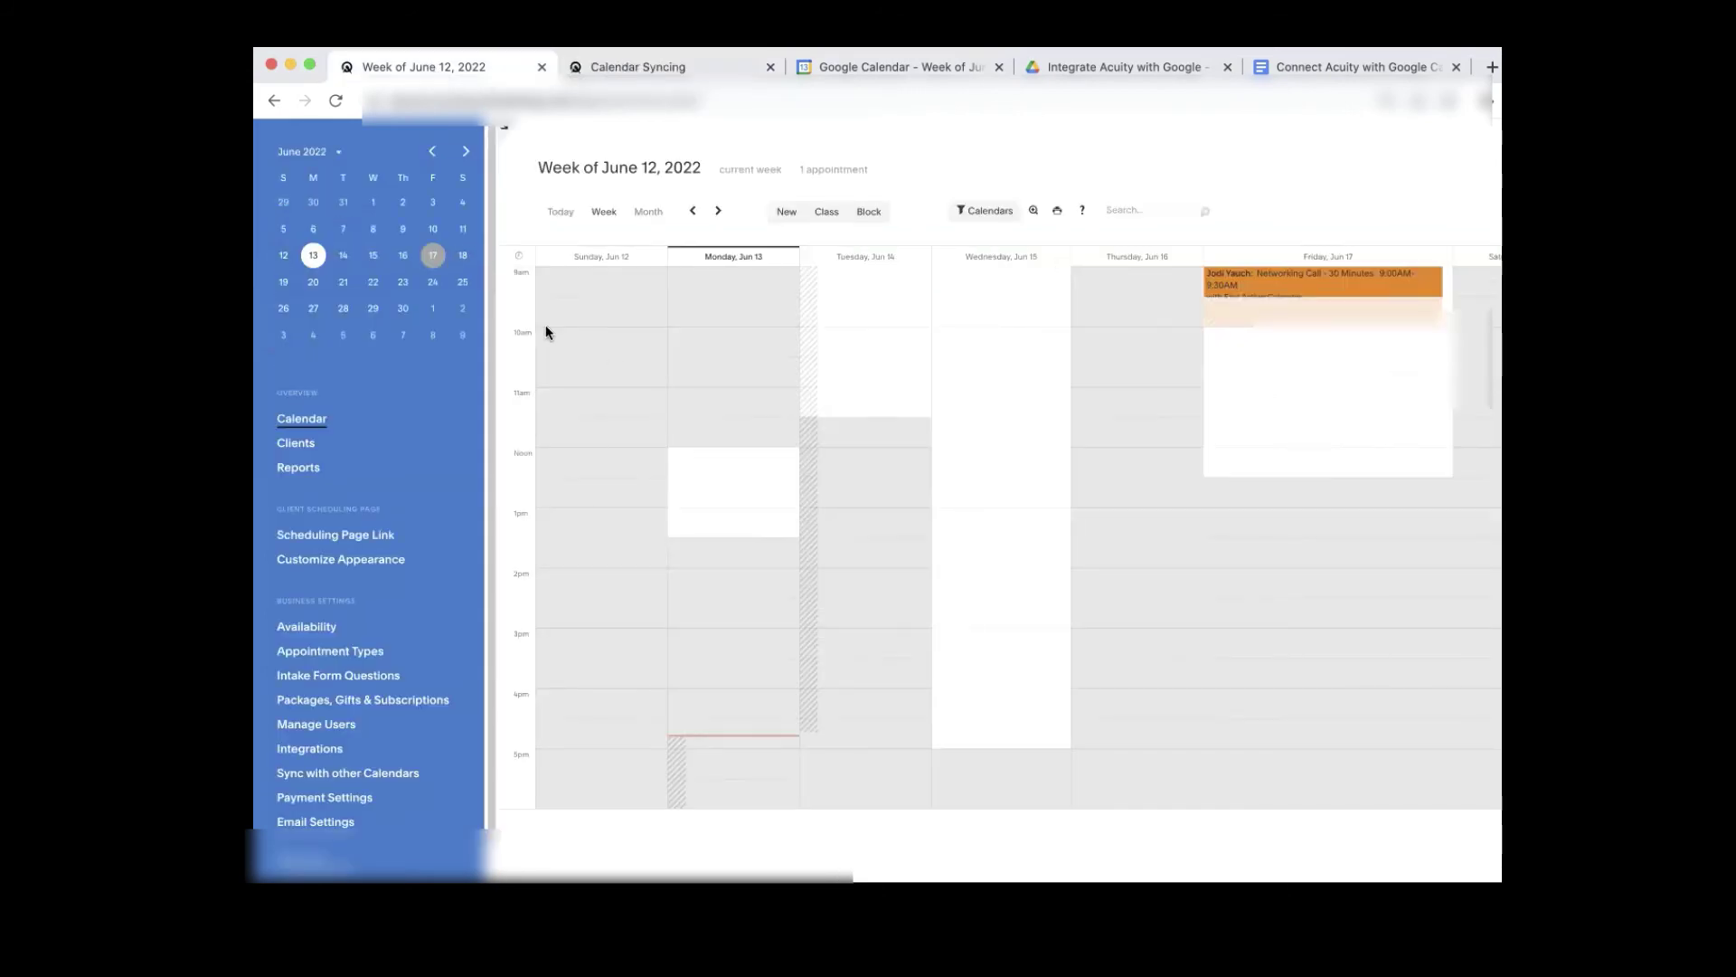
click(334, 101)
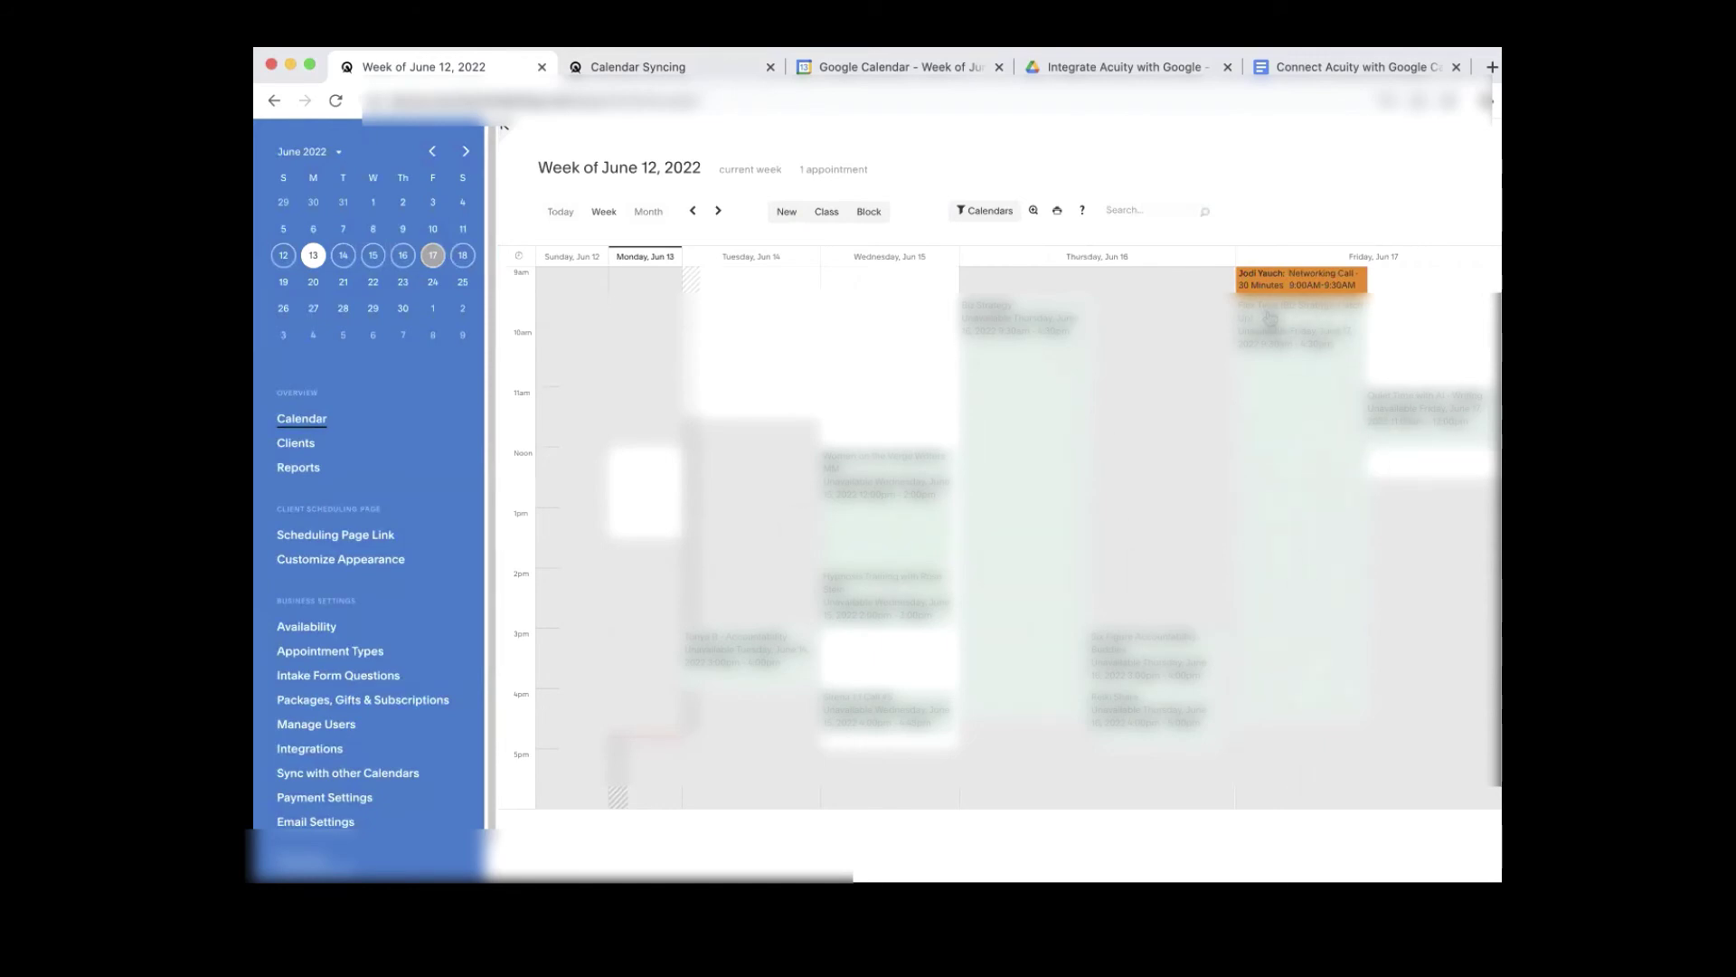
Step: In Google Calendar, view the ALRP Calendar on its own, and display it together with the SLGmail calendar
key(ctrl+Tab)
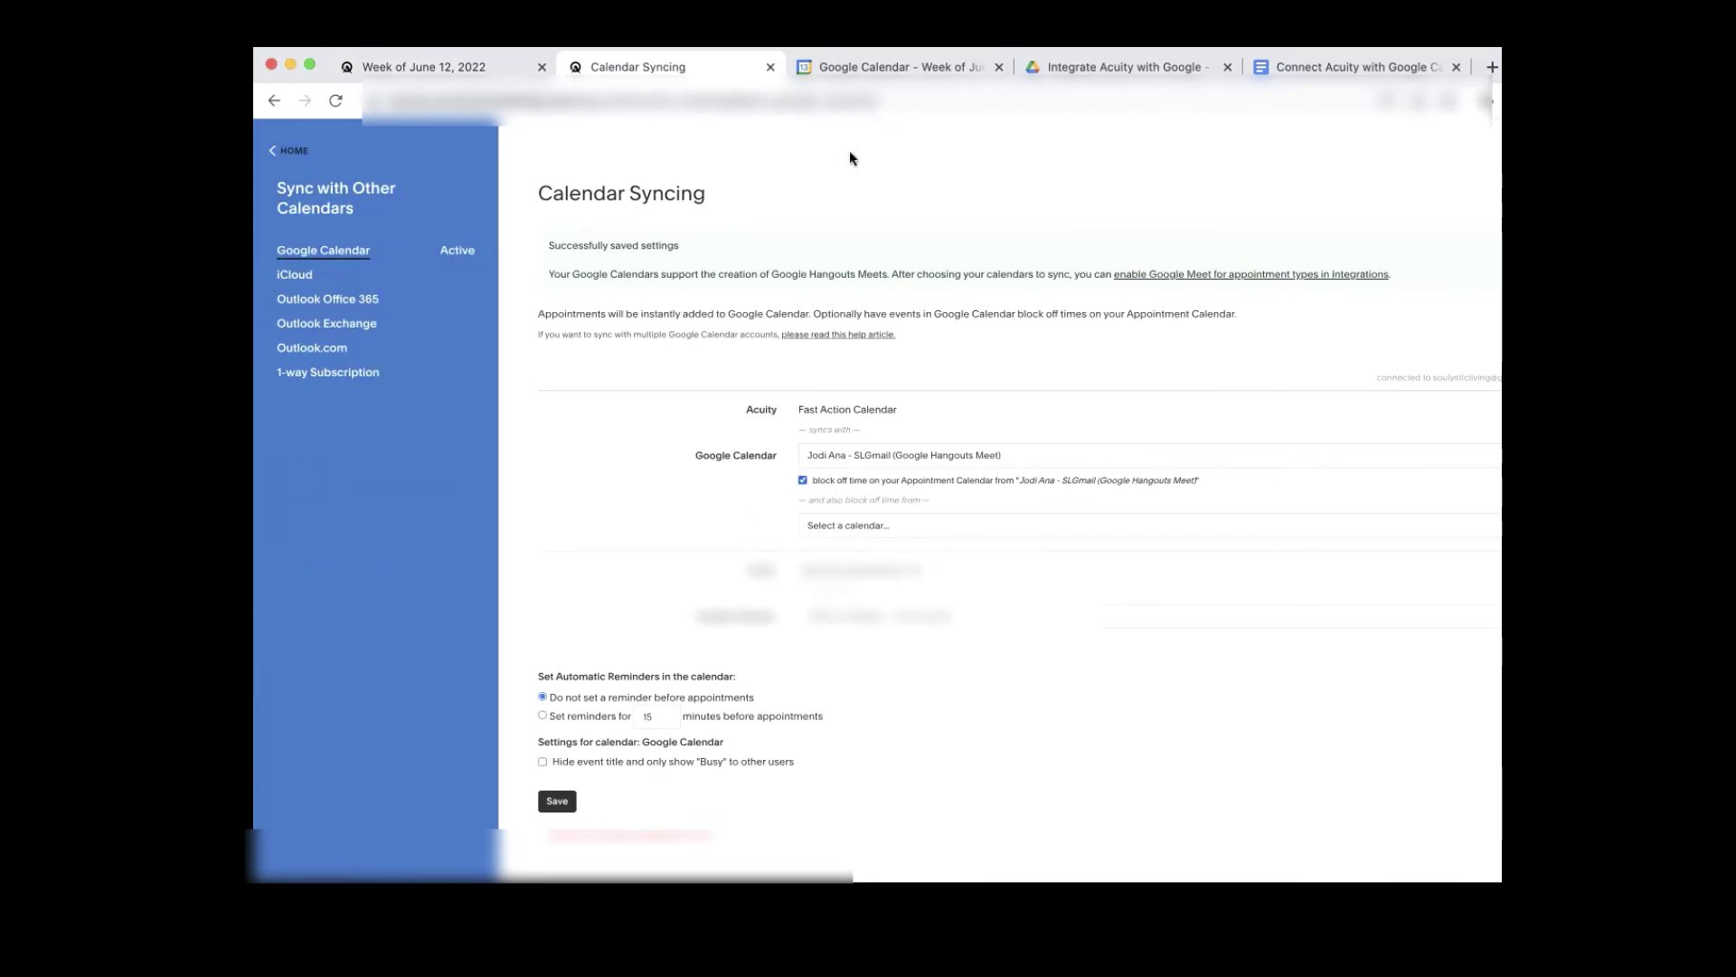
click(868, 66)
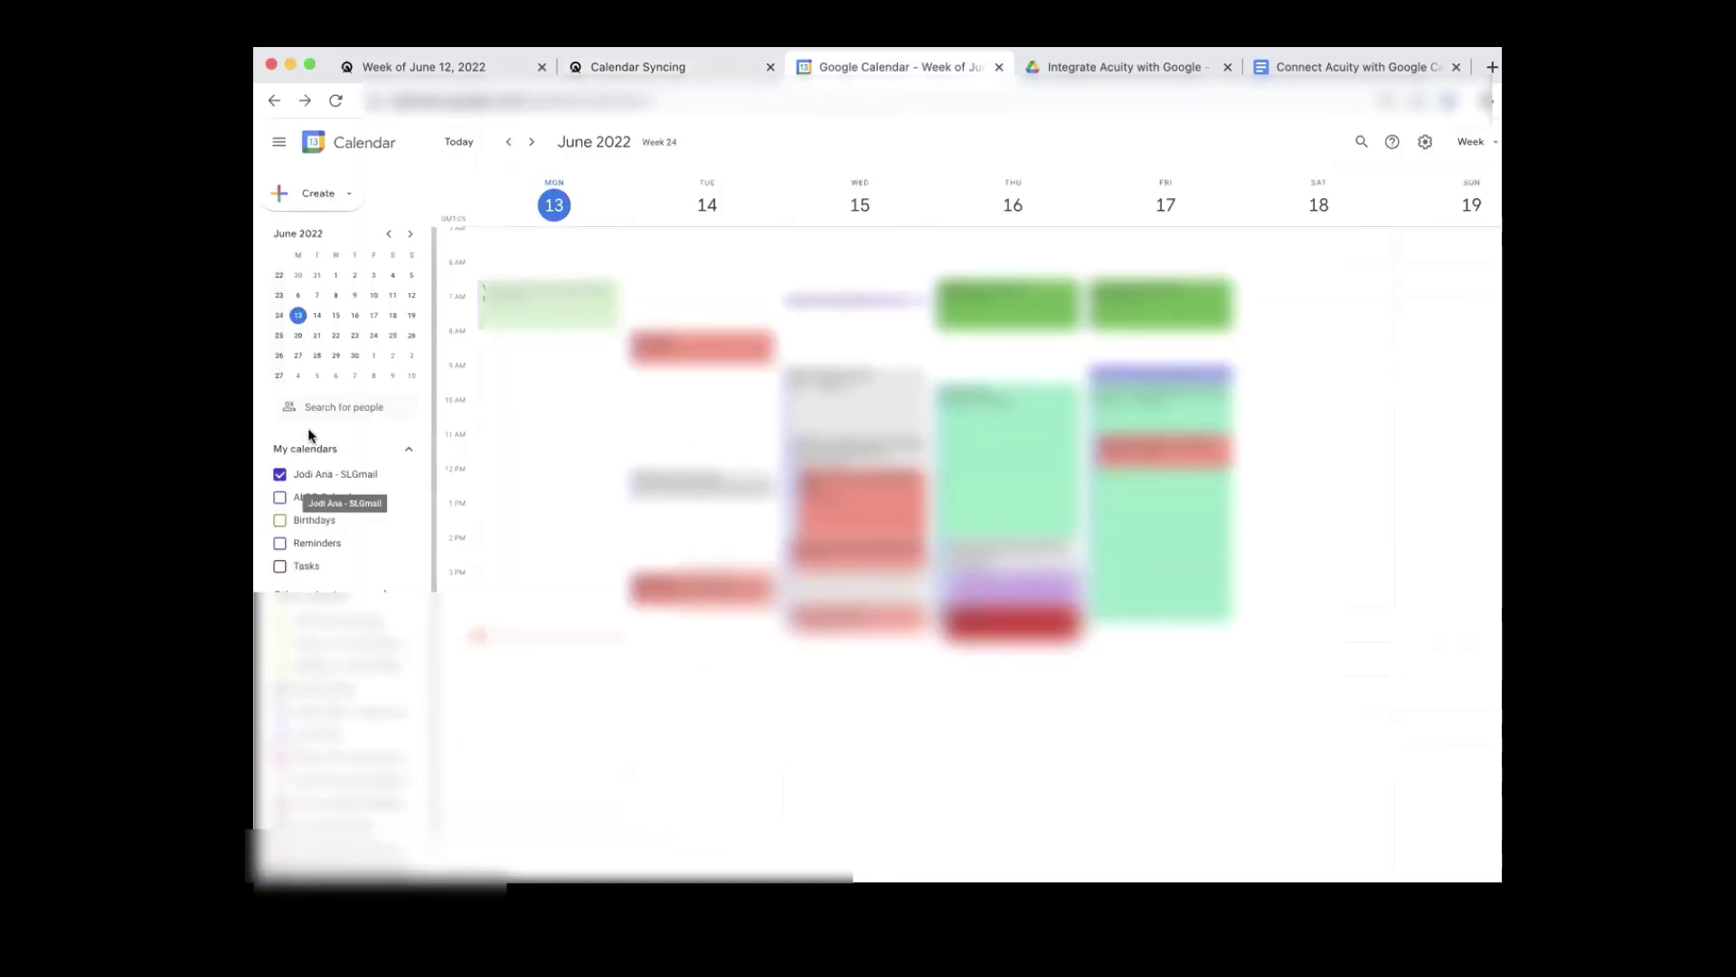
click(279, 474)
click(280, 497)
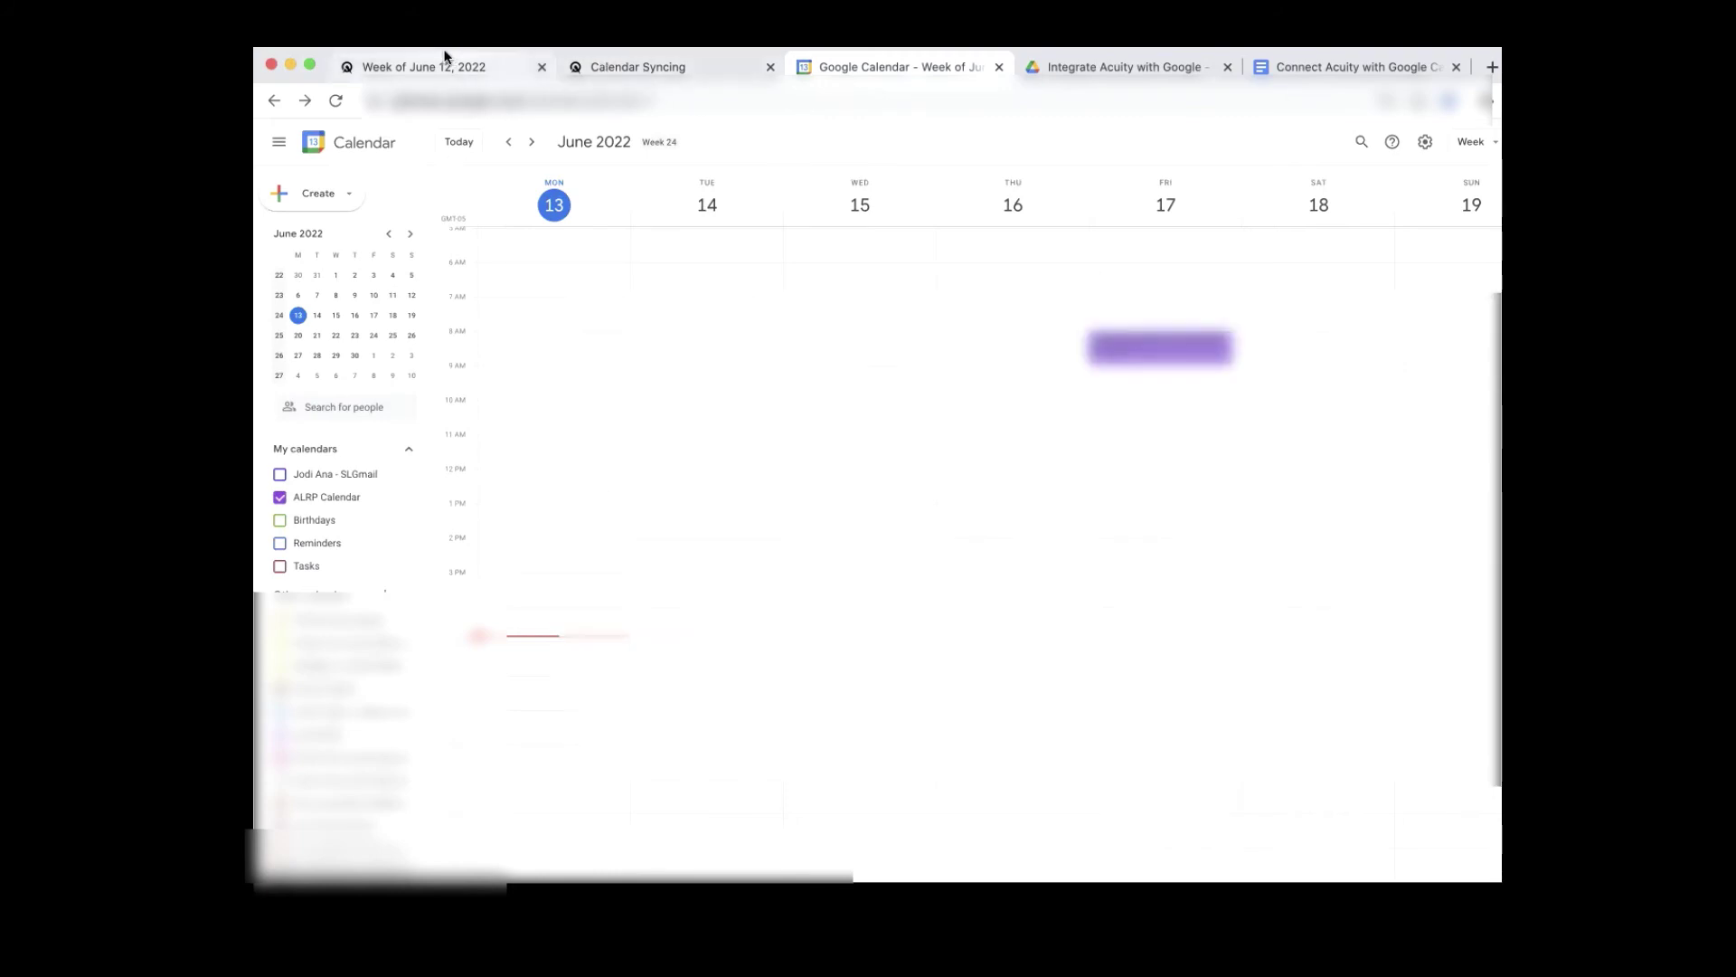
click(279, 474)
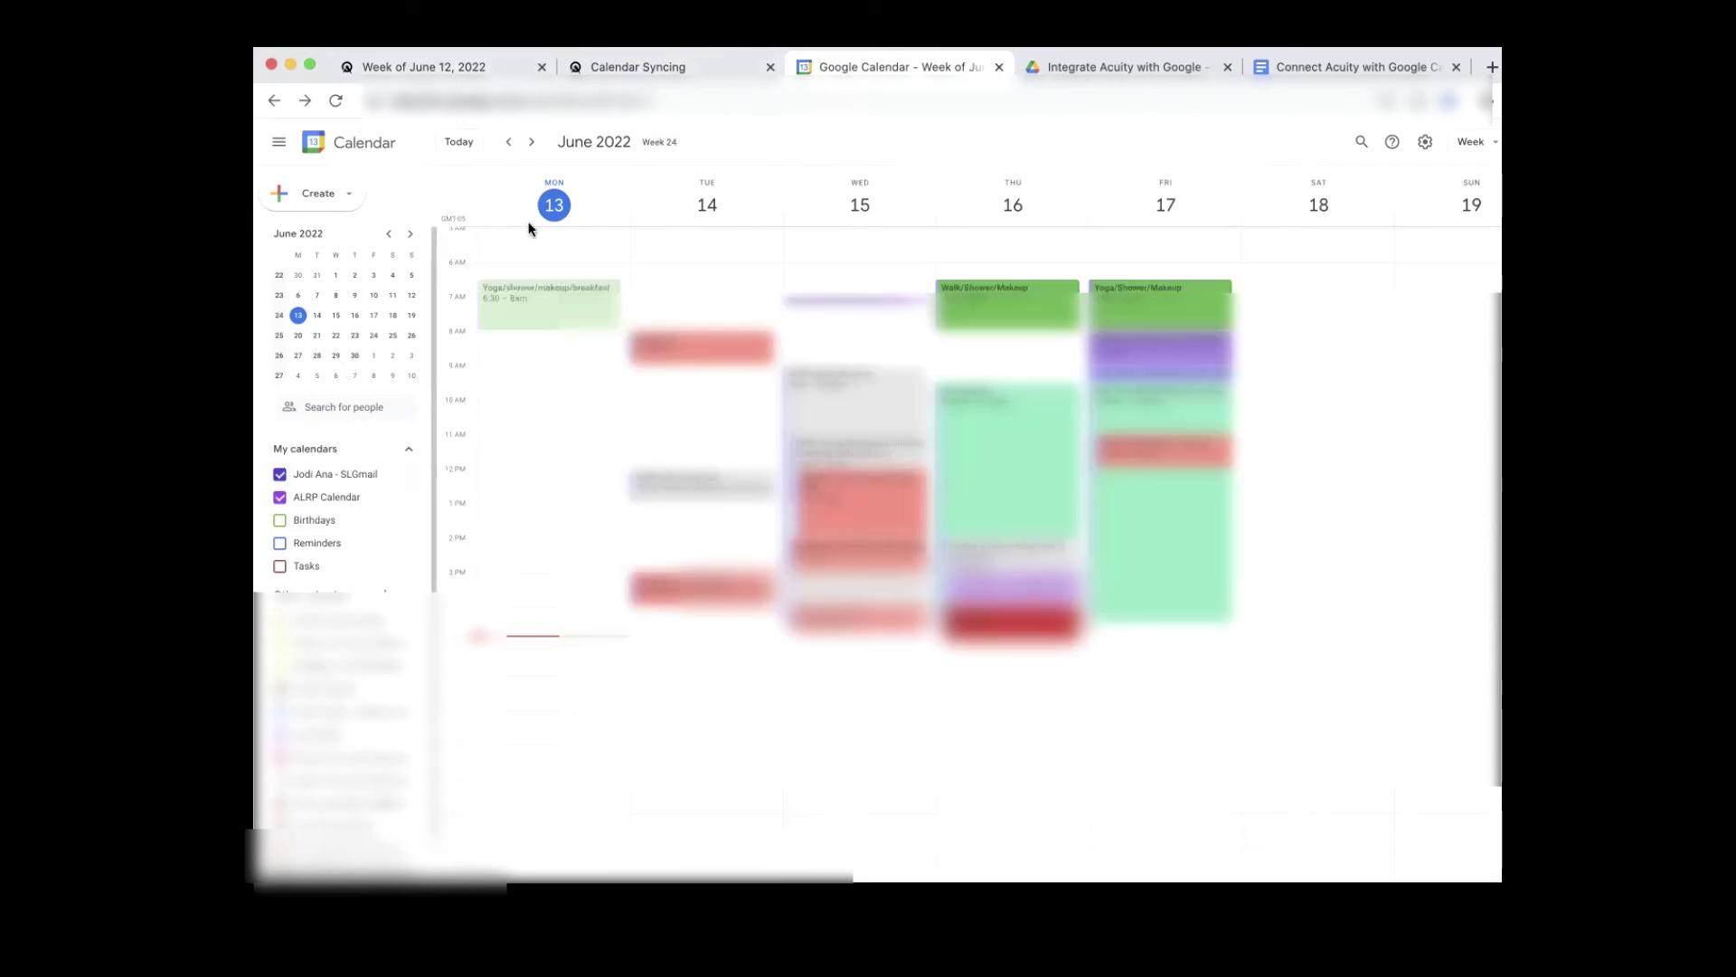
Step: Add ALRP Calendar as another calendar blocking off Fast Action Calendar time, save the sync settings and reload the Acuity week calendar
click(514, 58)
click(701, 65)
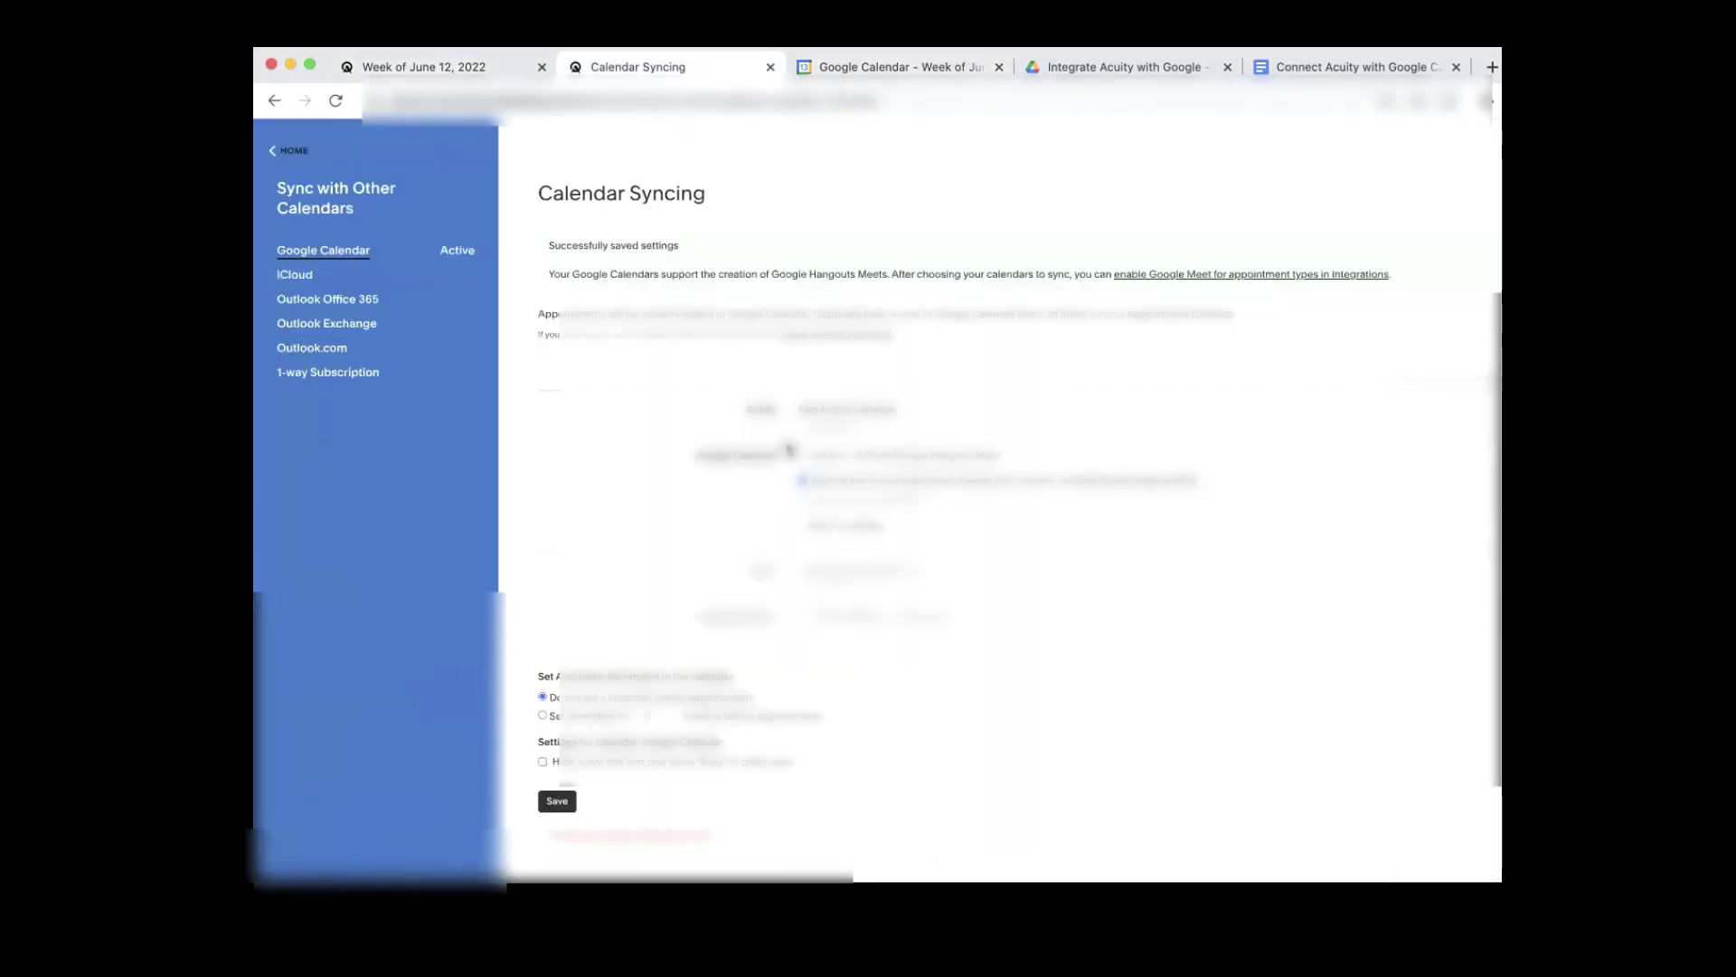
click(863, 527)
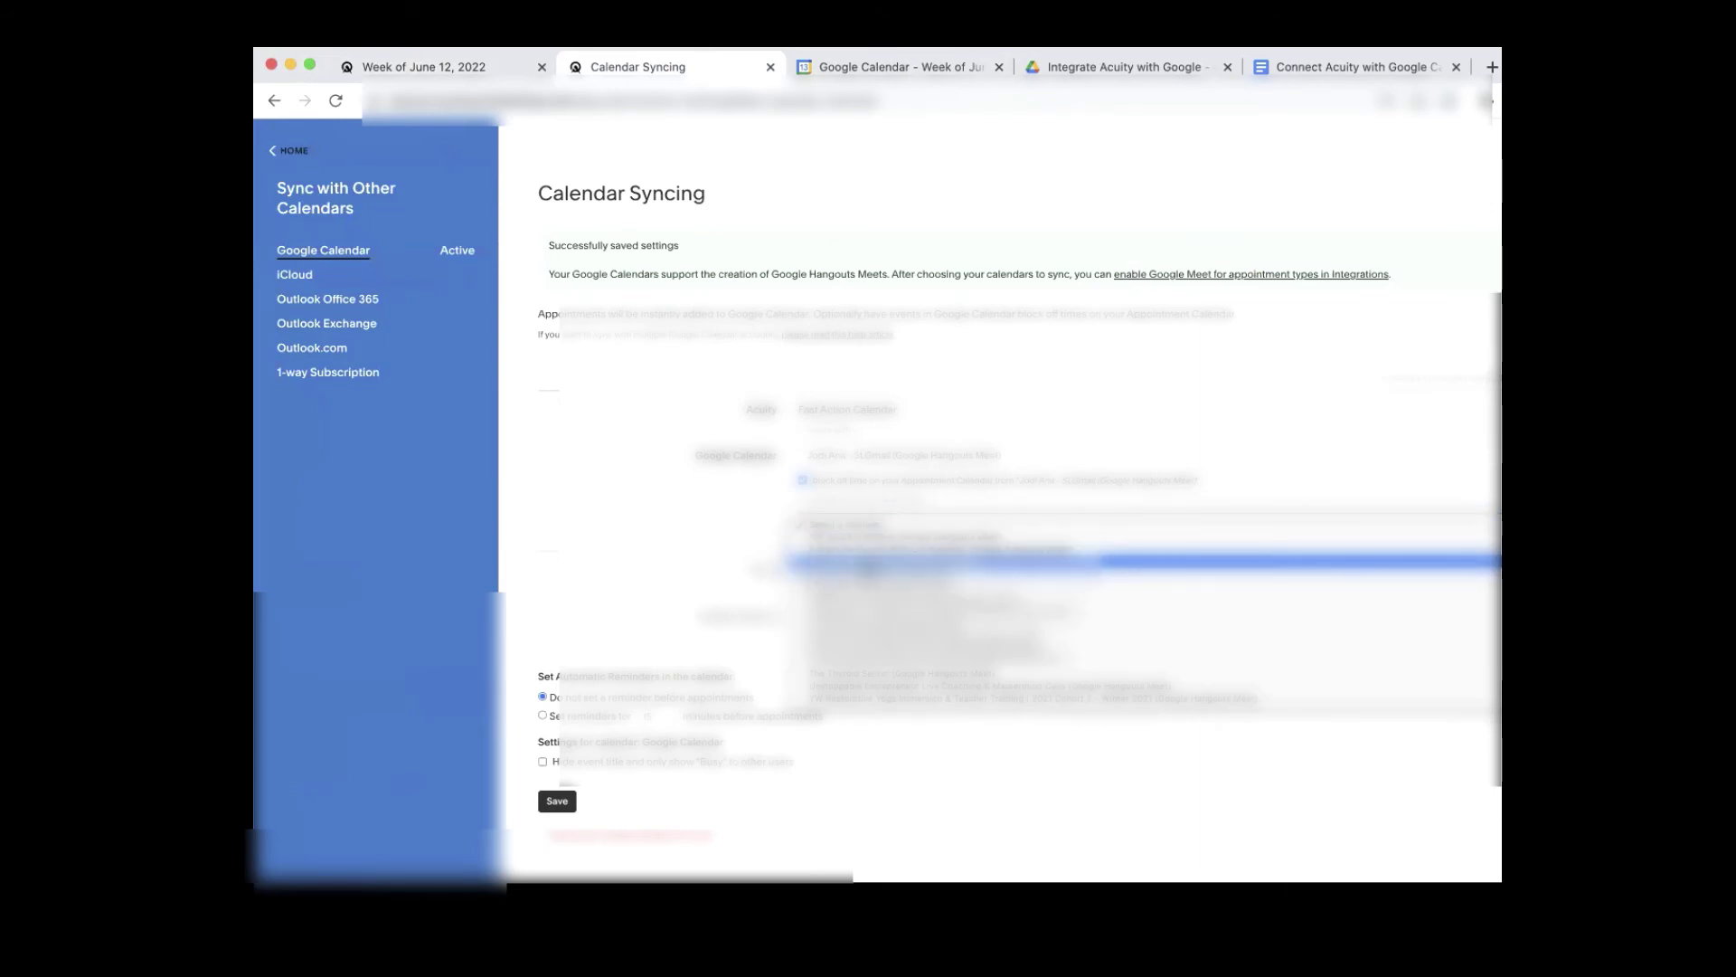
click(906, 562)
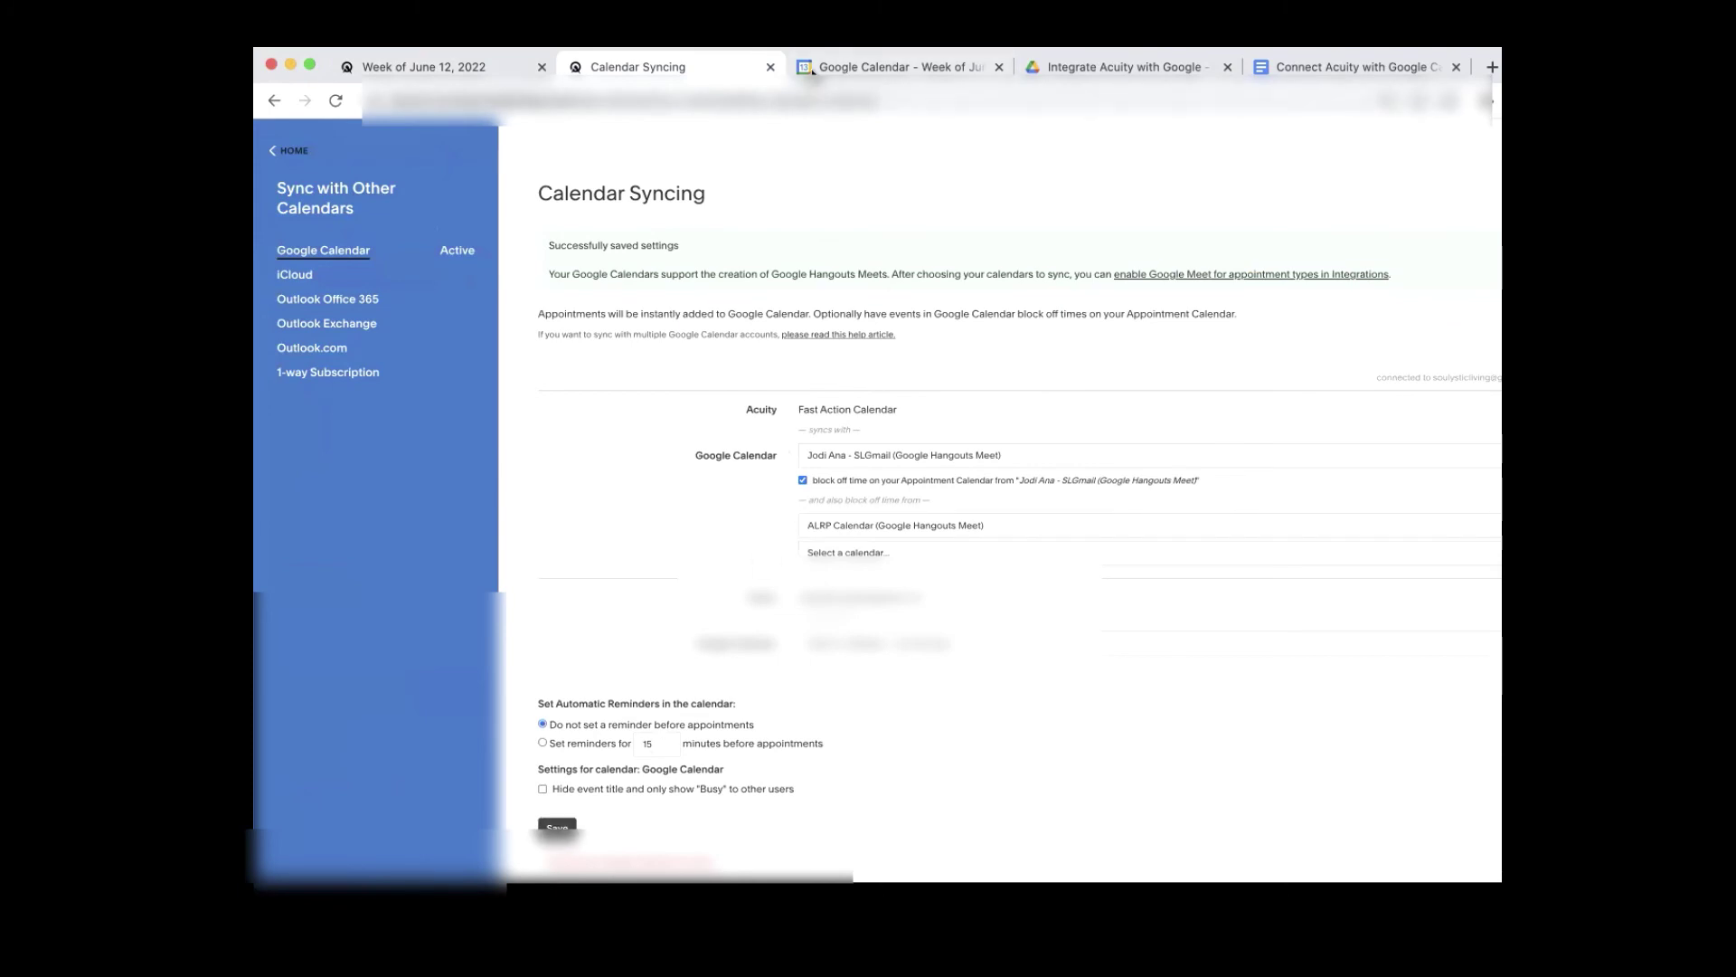
click(437, 64)
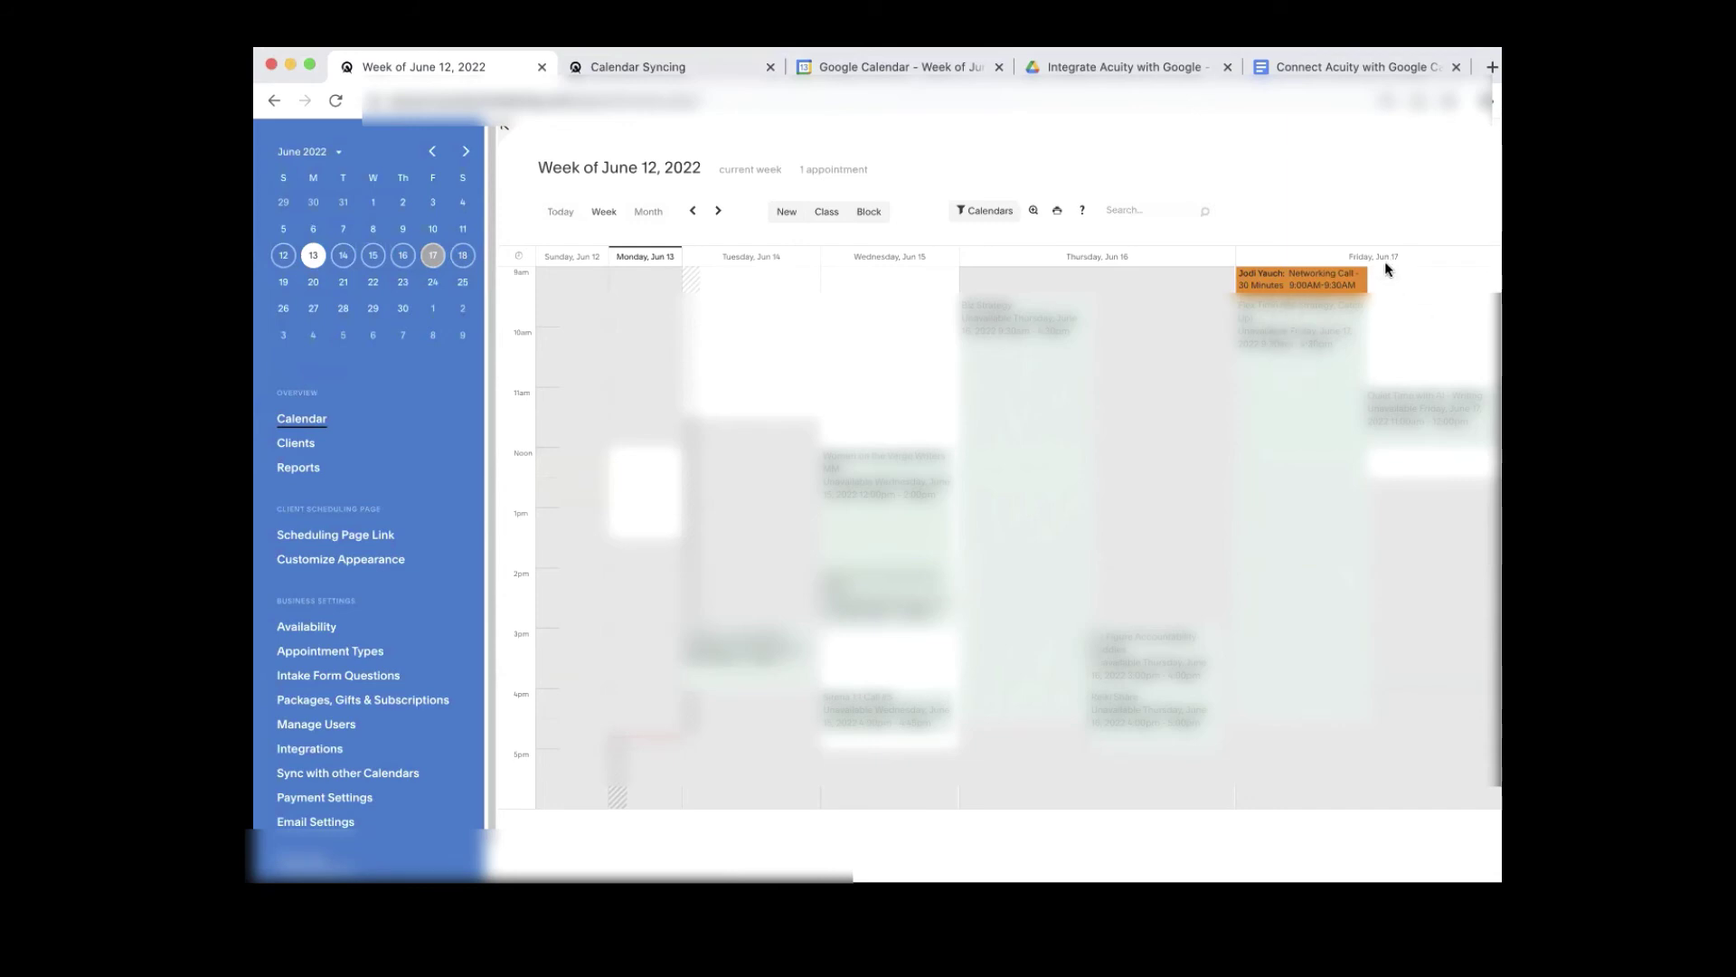
click(335, 102)
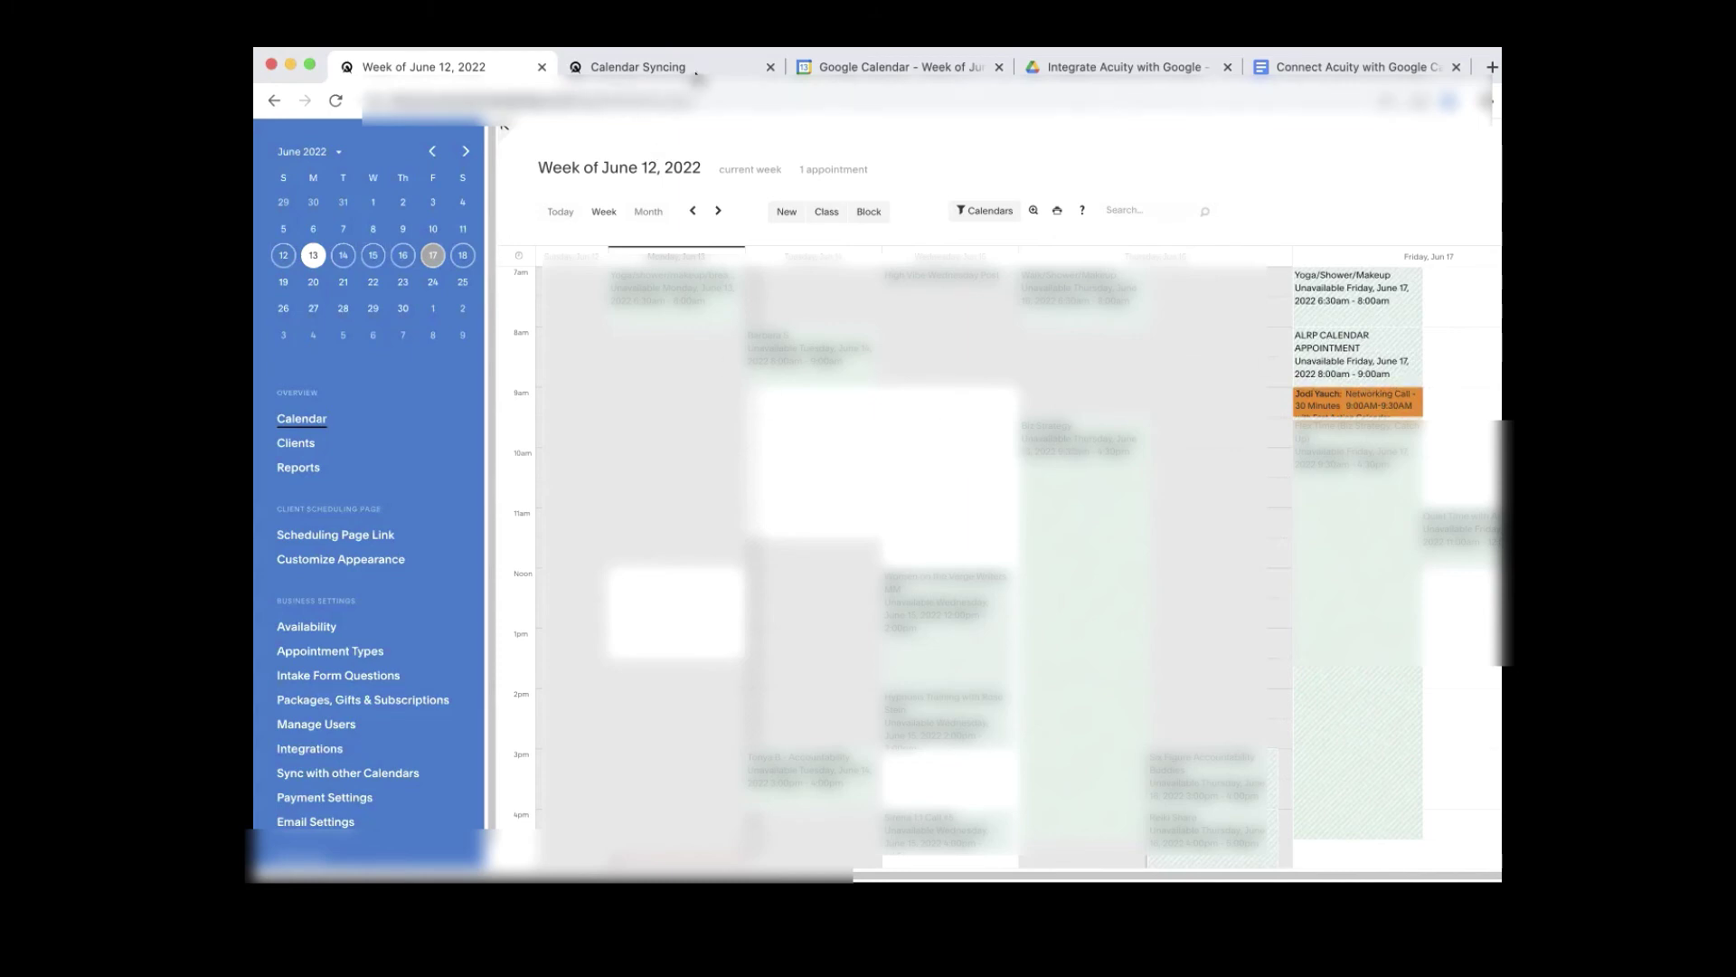
Step: Review the things to know in advance in the Connect Acuity with Google Calendar document, highlighting the Main Google Calendar item
click(1363, 57)
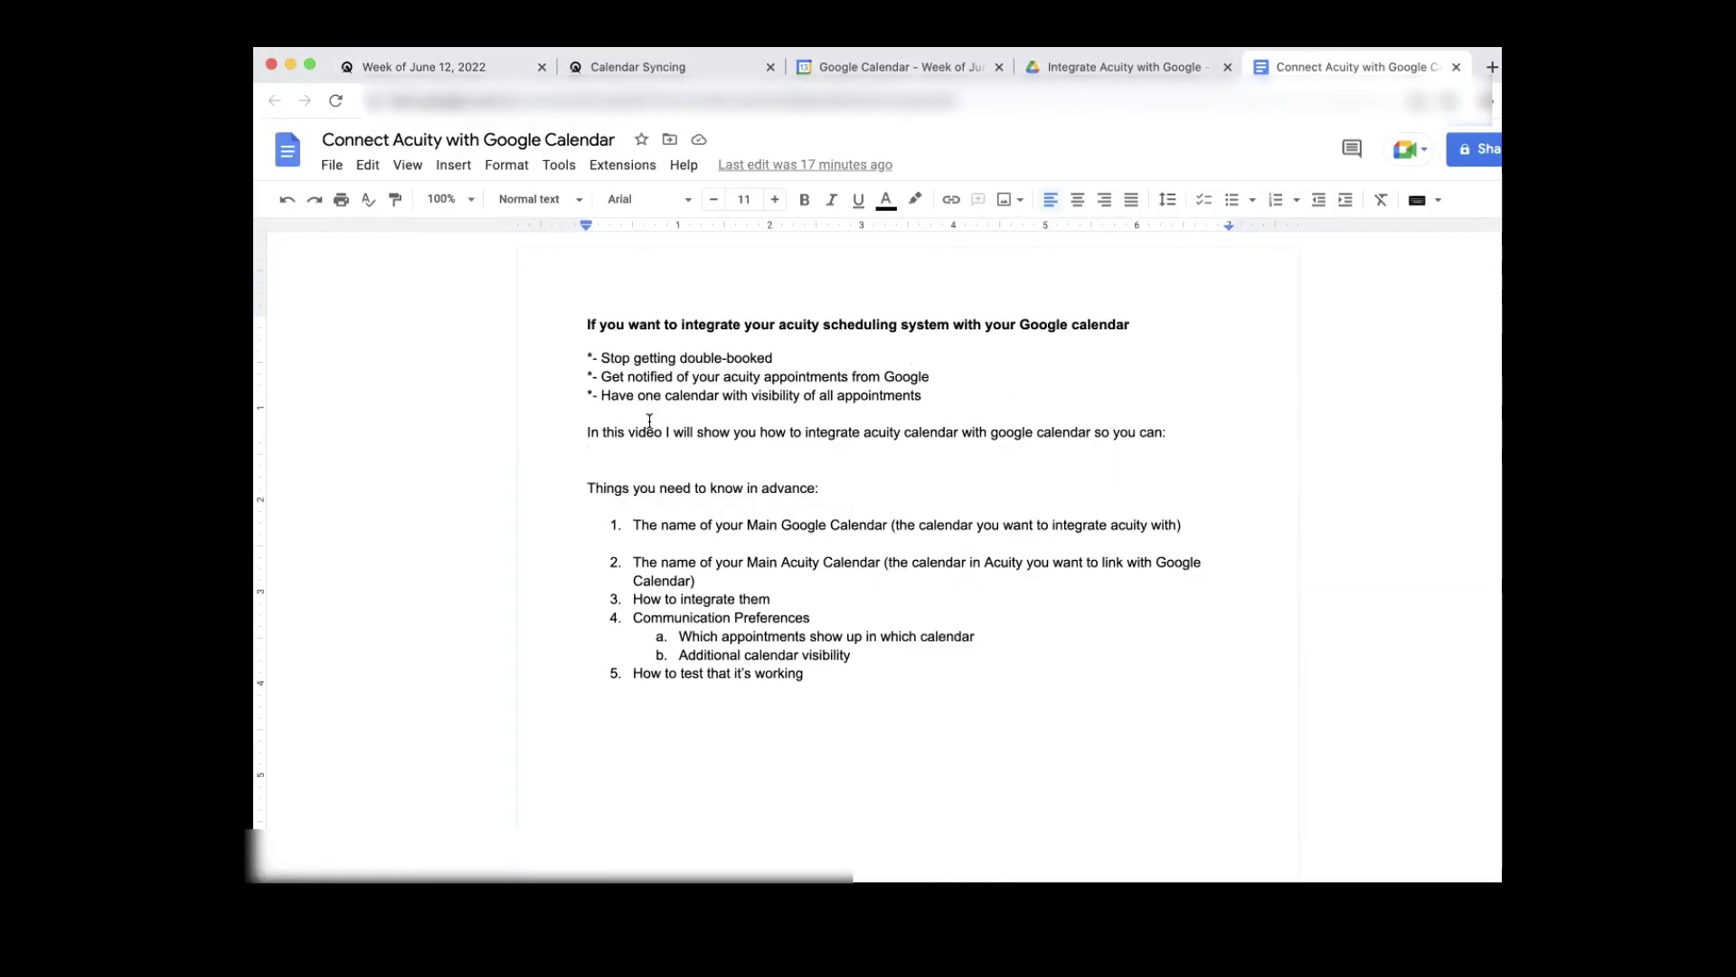
drag(589, 467, 1207, 516)
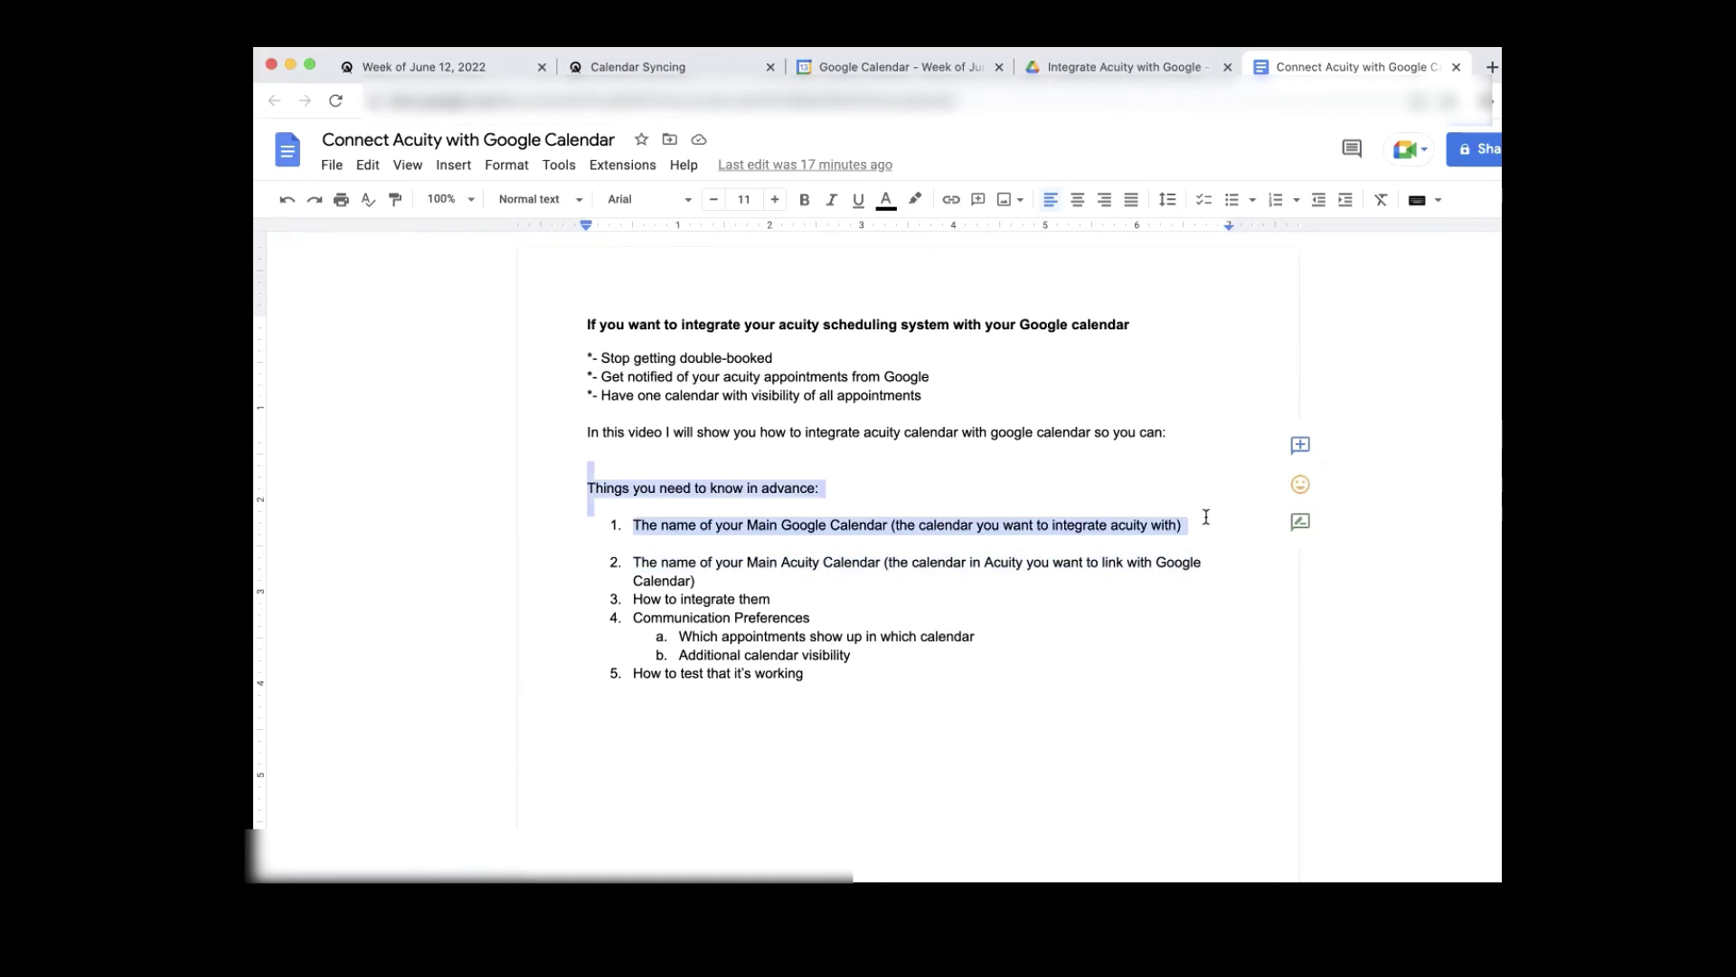
drag(747, 525, 1300, 527)
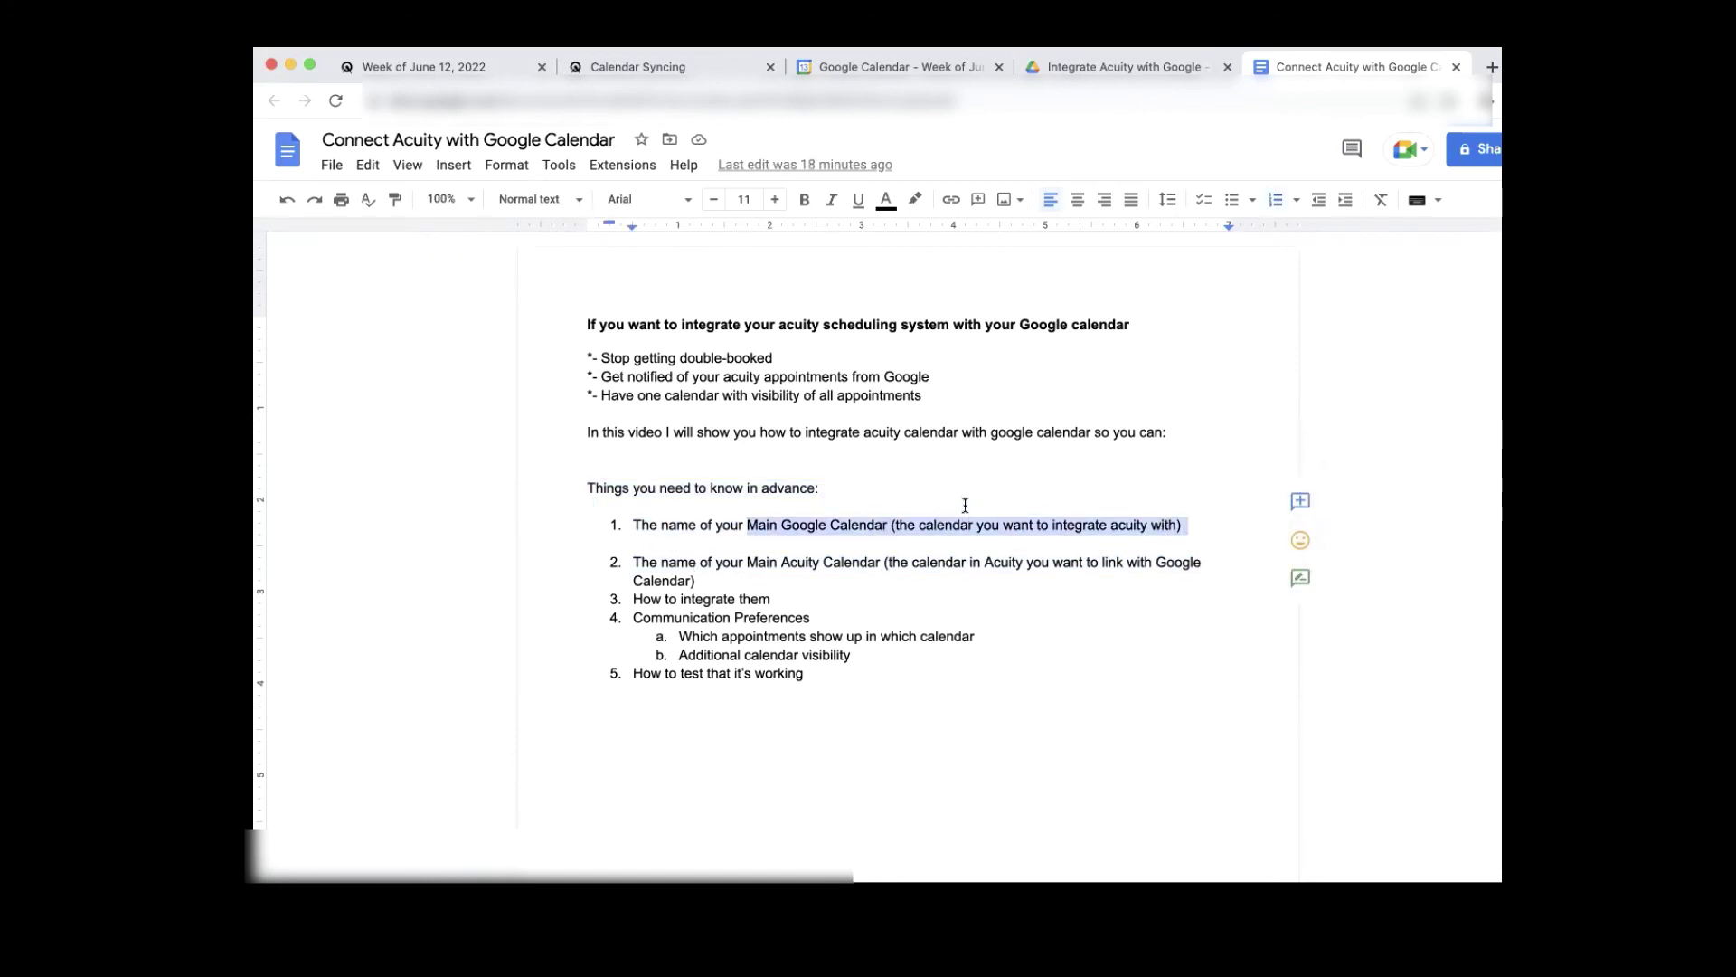
Step: Highlight the Main Acuity Calendar and How to integrate them items in the document, and view Acuity's Calendar Syncing page
drag(847, 602, 1134, 573)
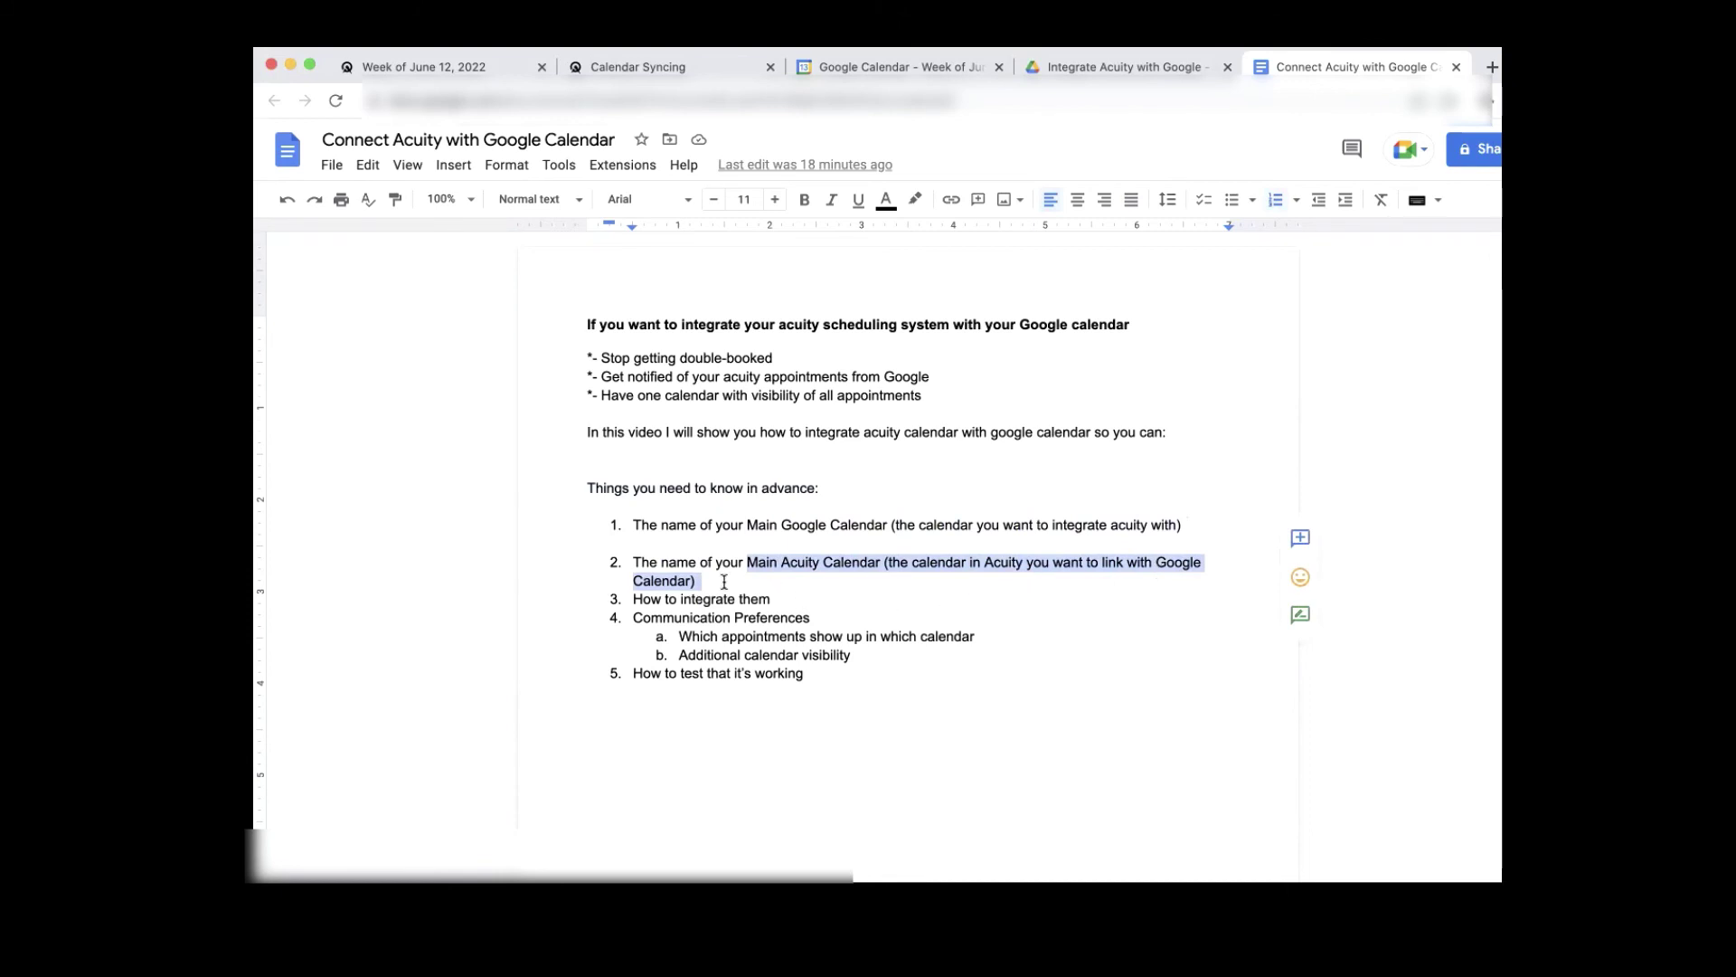
click(644, 593)
drag(636, 597, 860, 605)
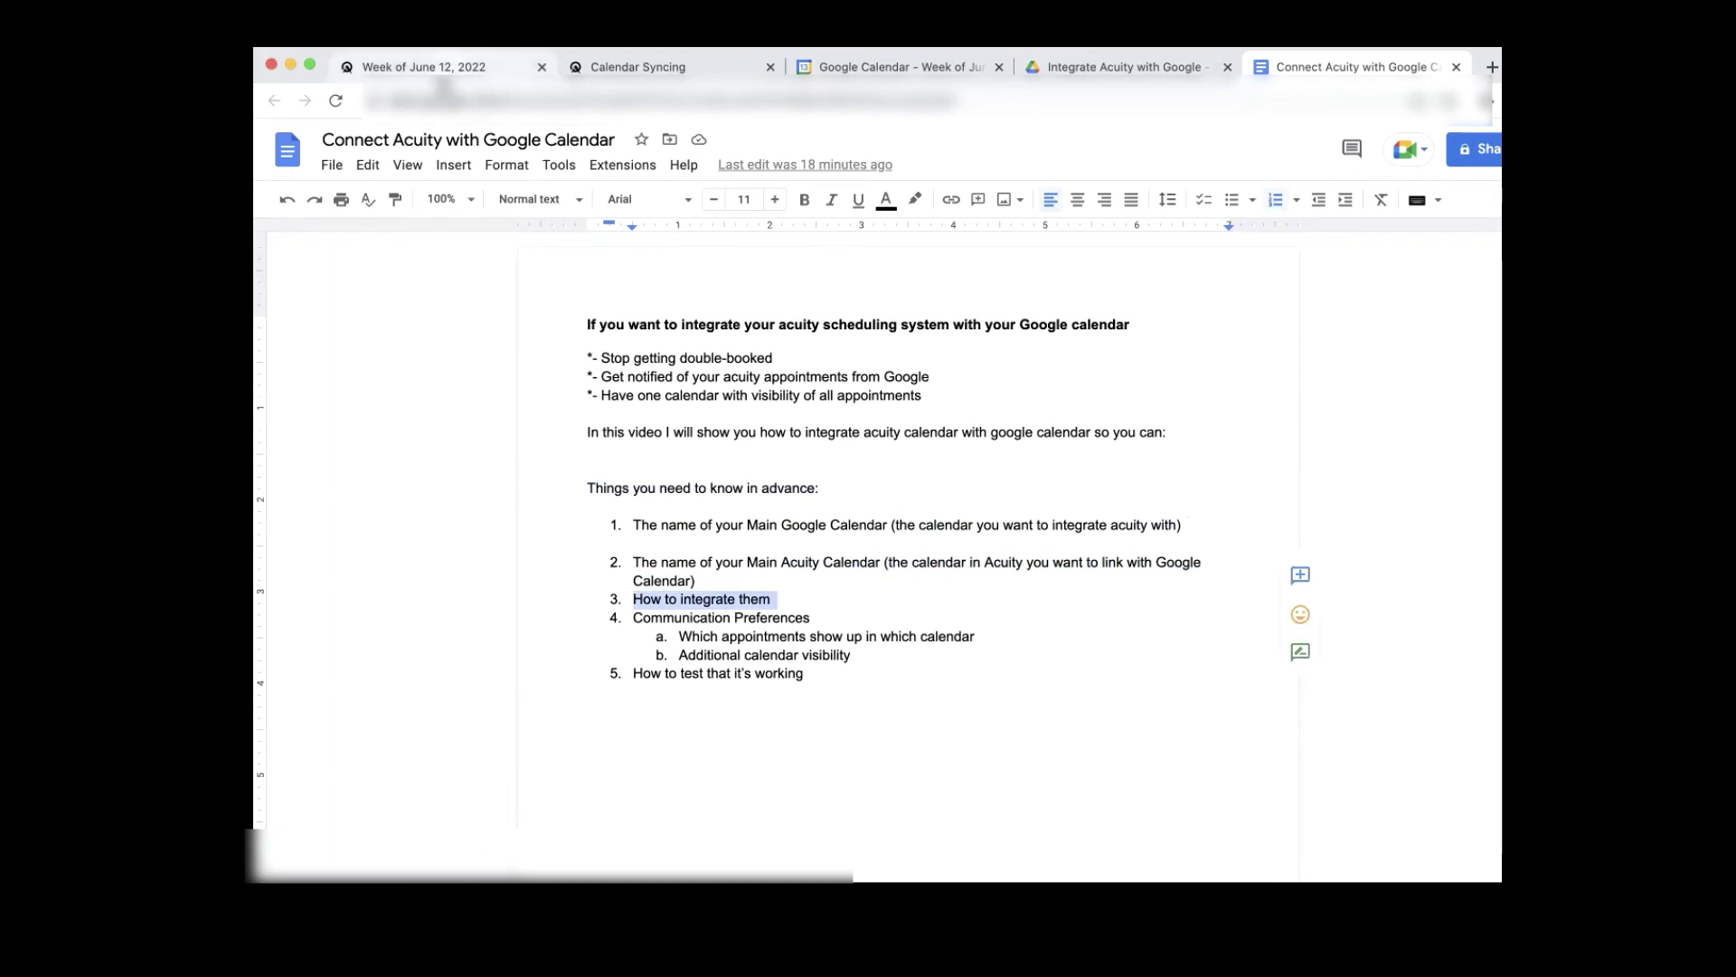
click(579, 69)
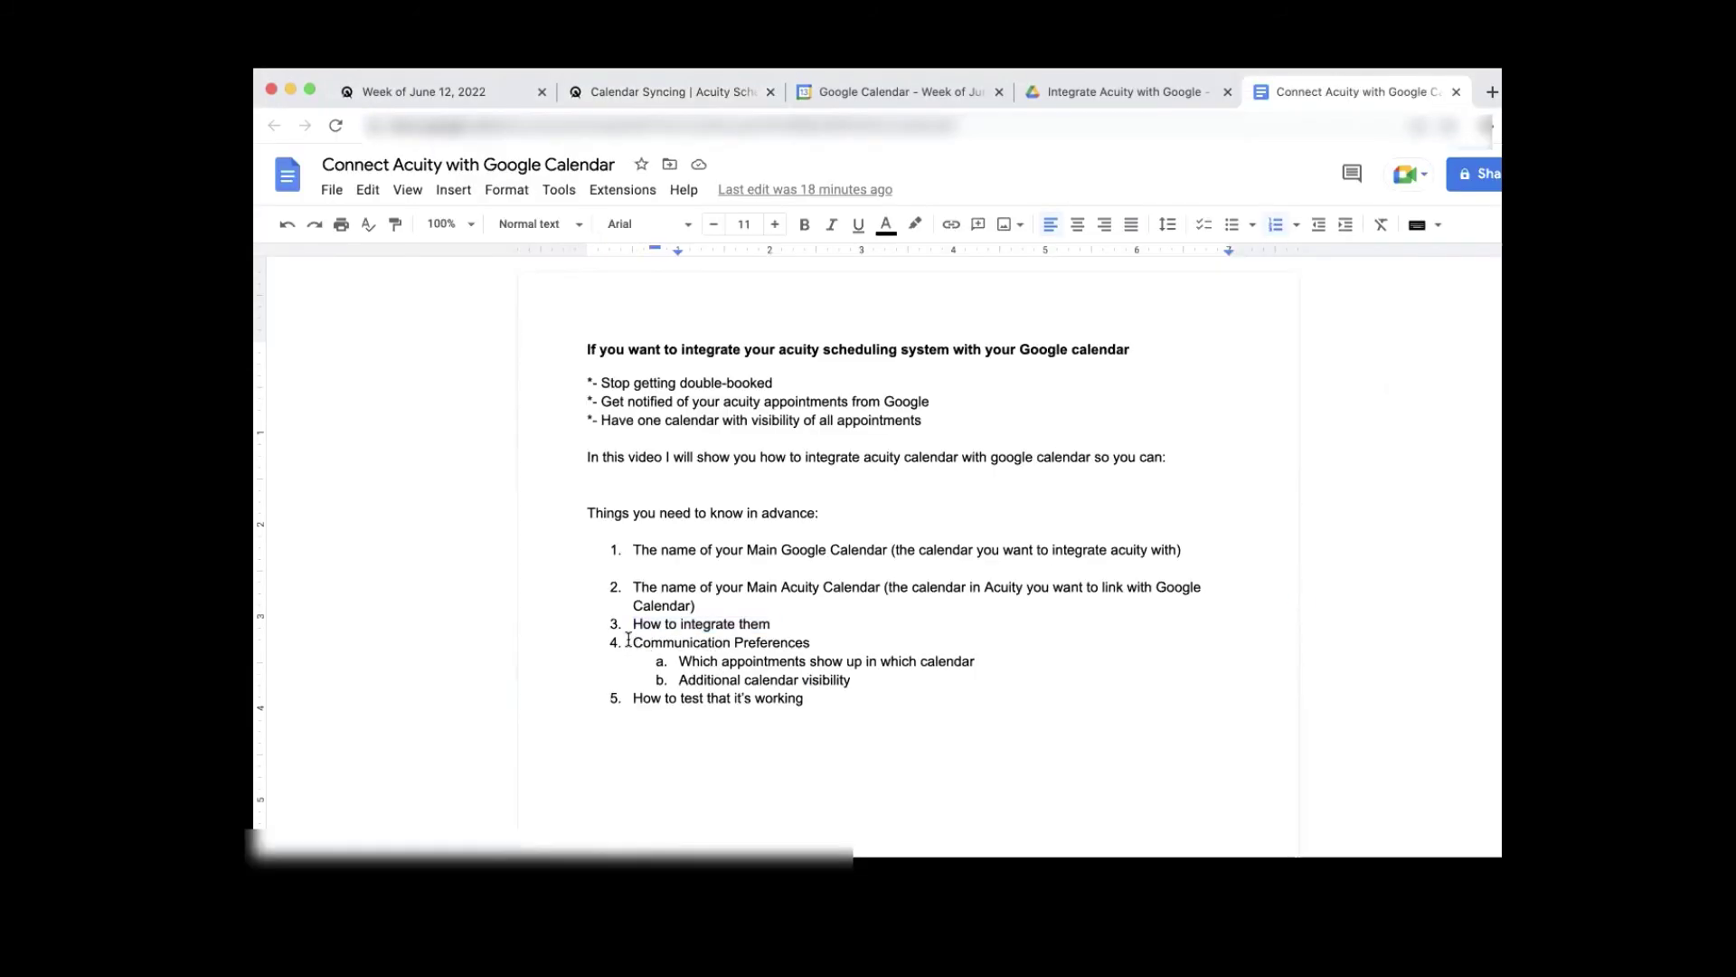
Step: Review the document's Communication Preferences and How to test that it's working items, and return to the Acuity week calendar
triple_click(869, 635)
drag(869, 636, 933, 670)
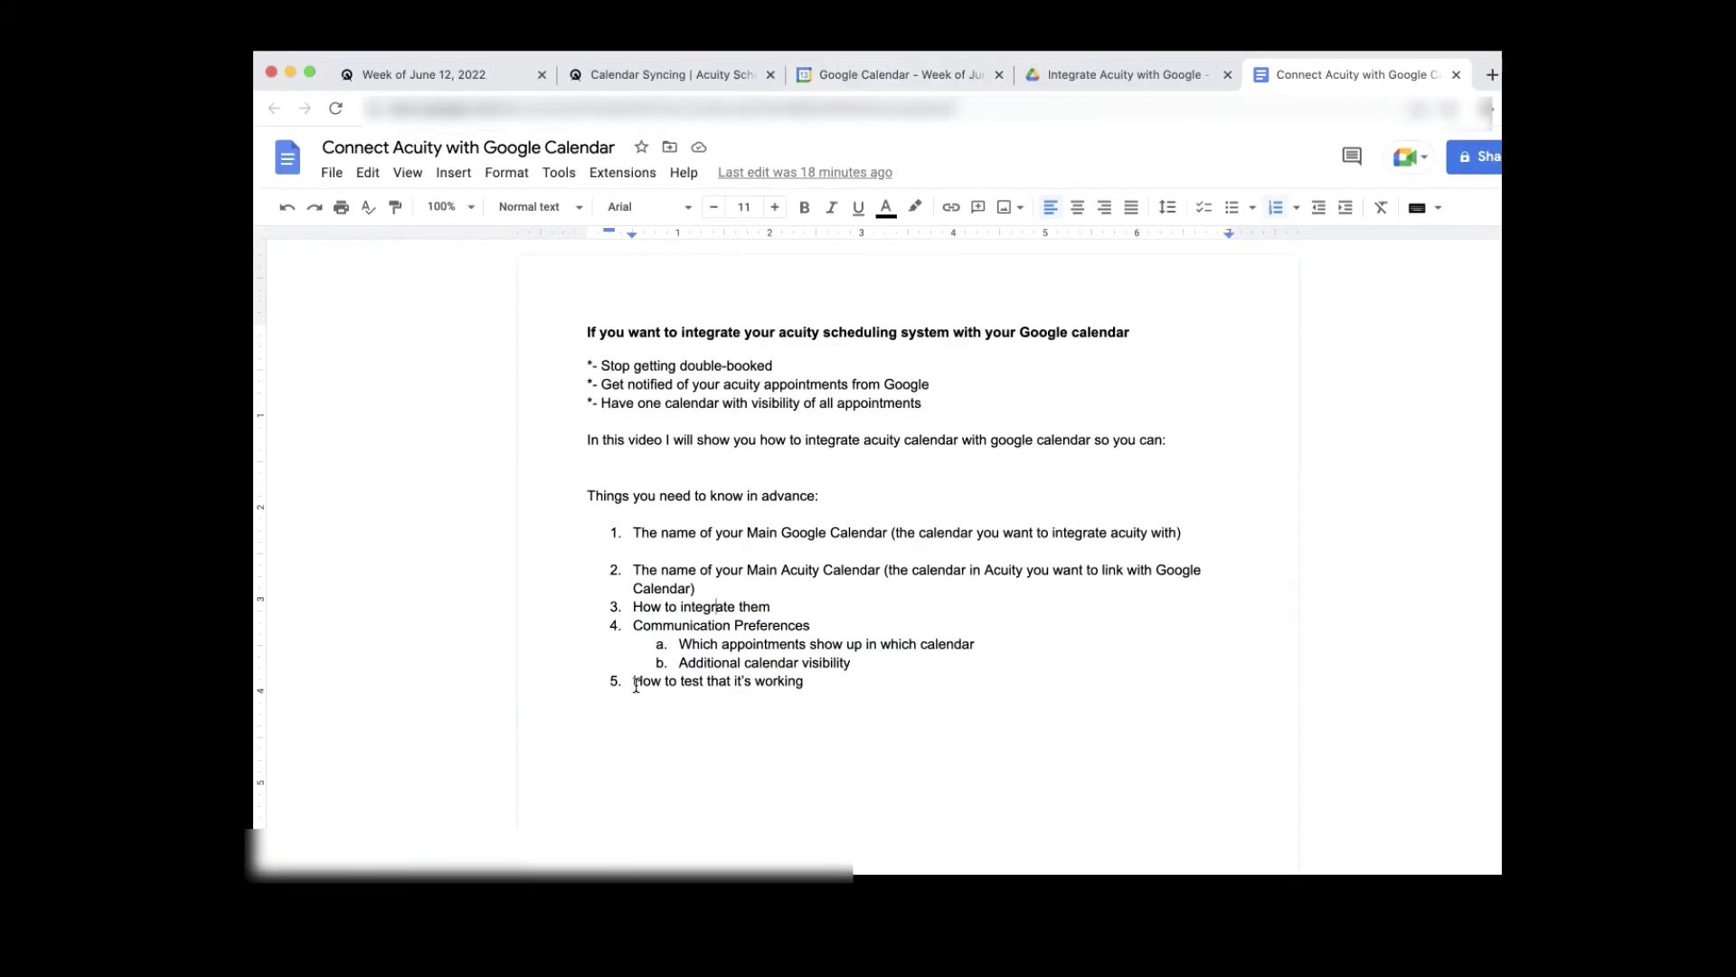
drag(633, 680, 814, 682)
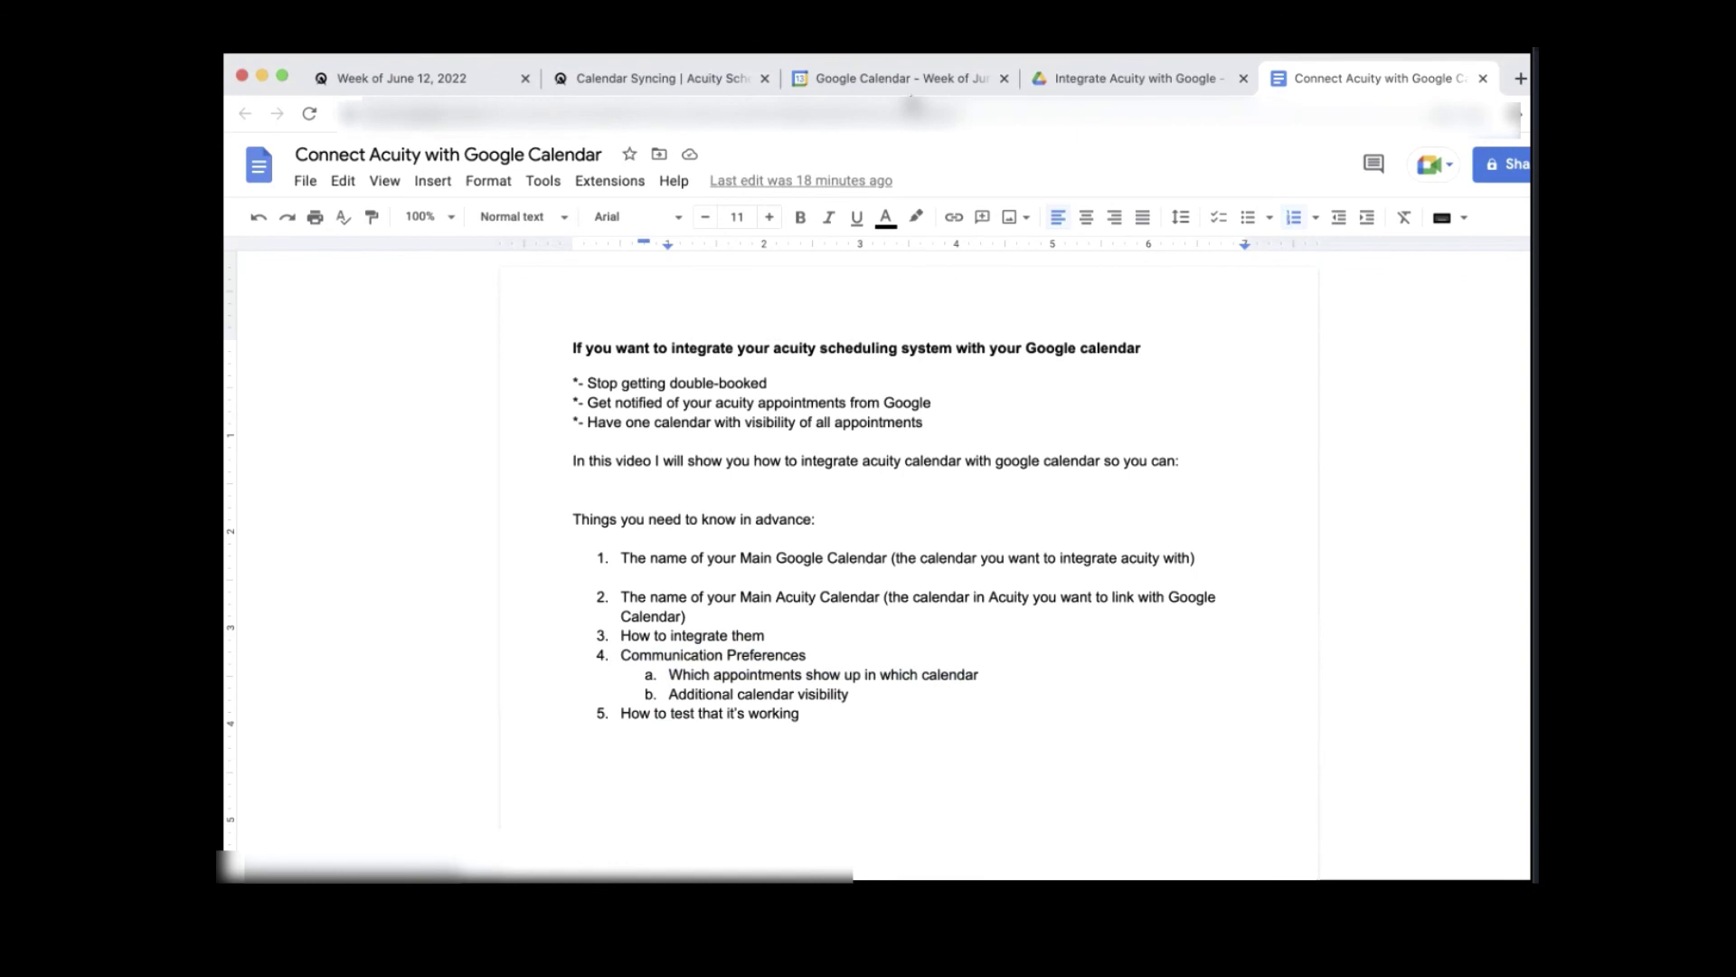
key(super+1)
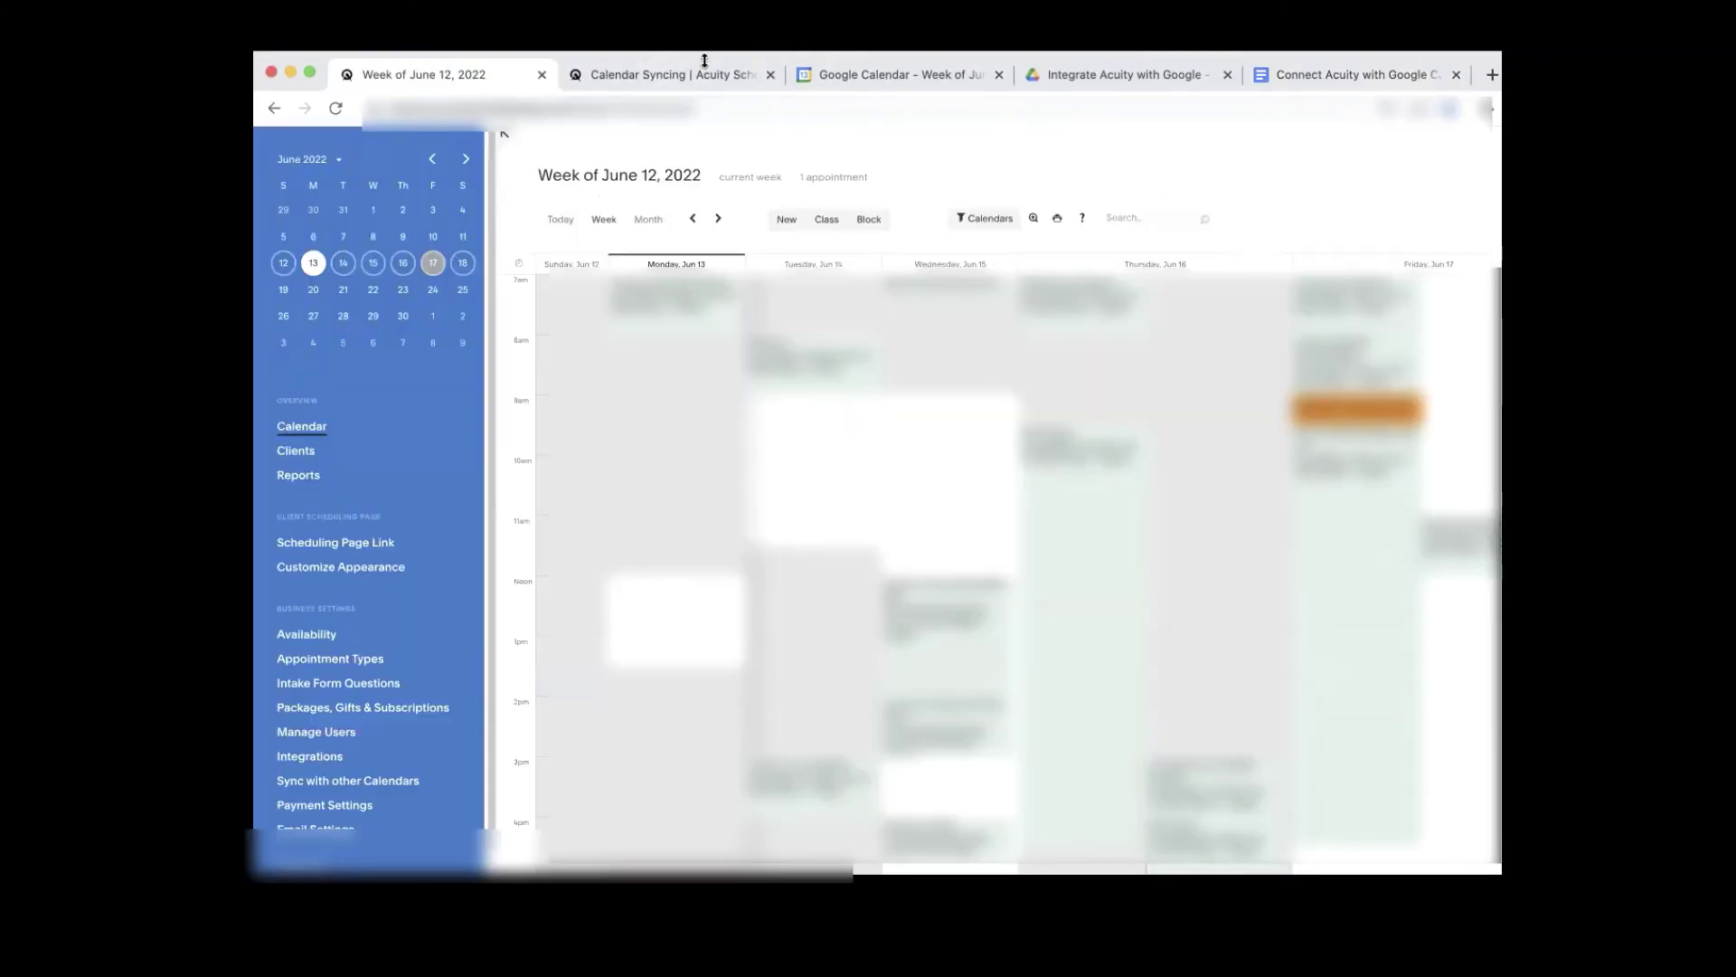